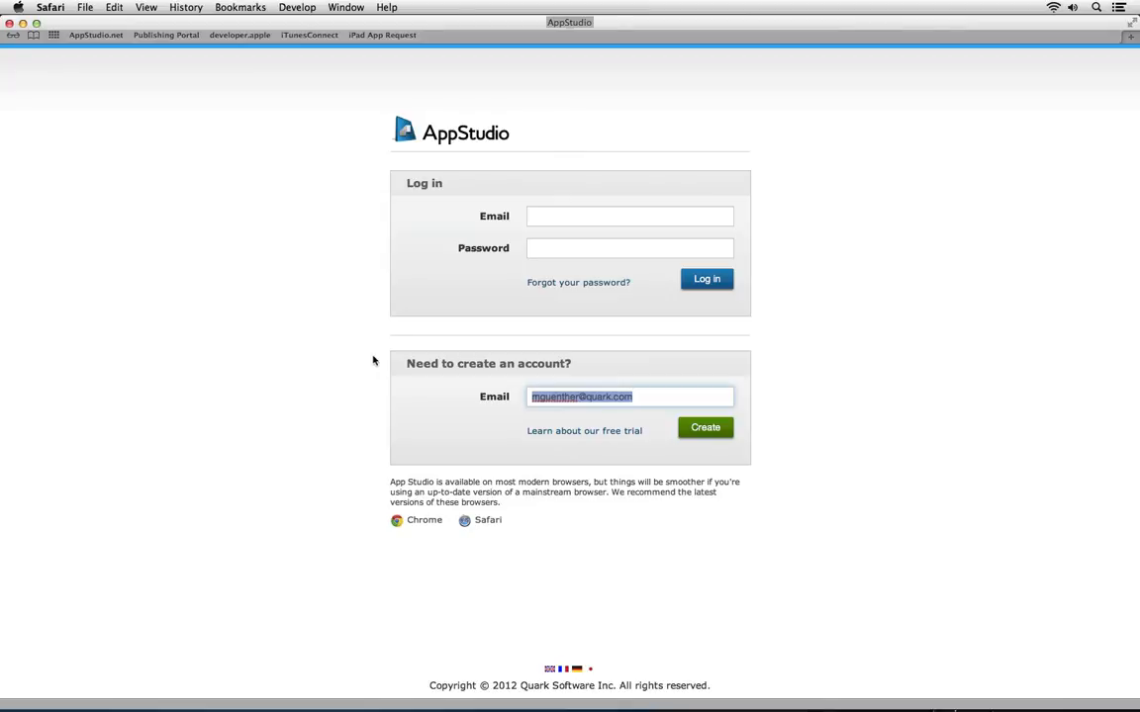
# Submit the new account request and enter 'My Company' as the organization name
pyautogui.click(706, 431)
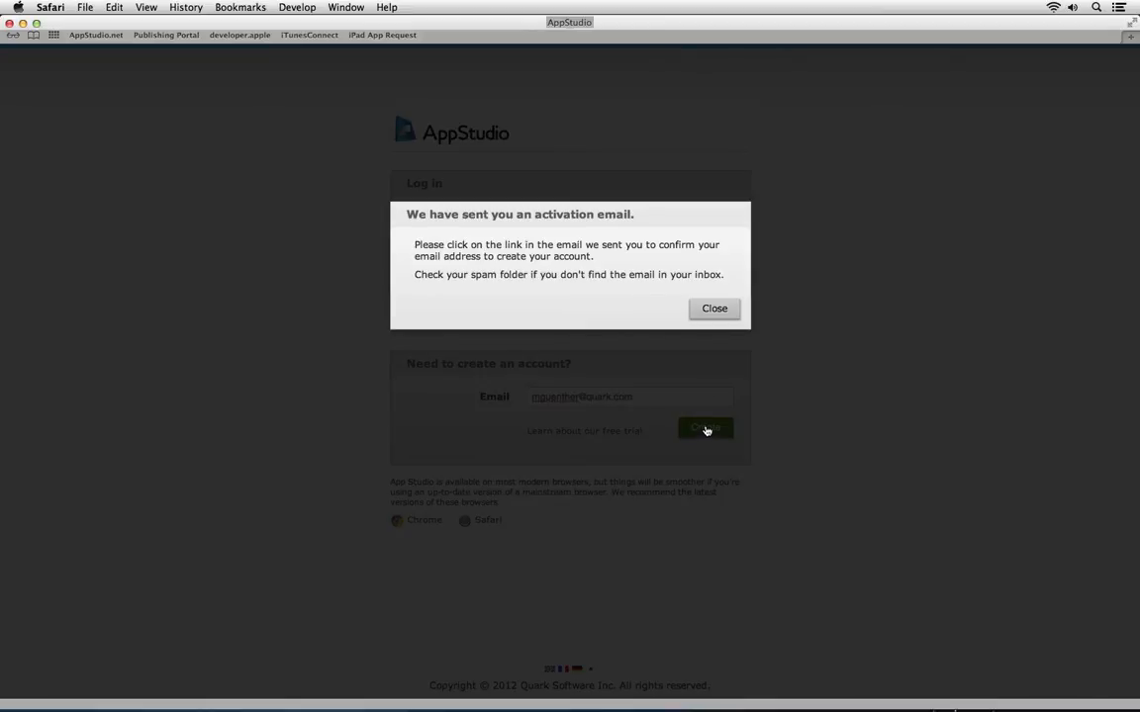
pyautogui.click(714, 310)
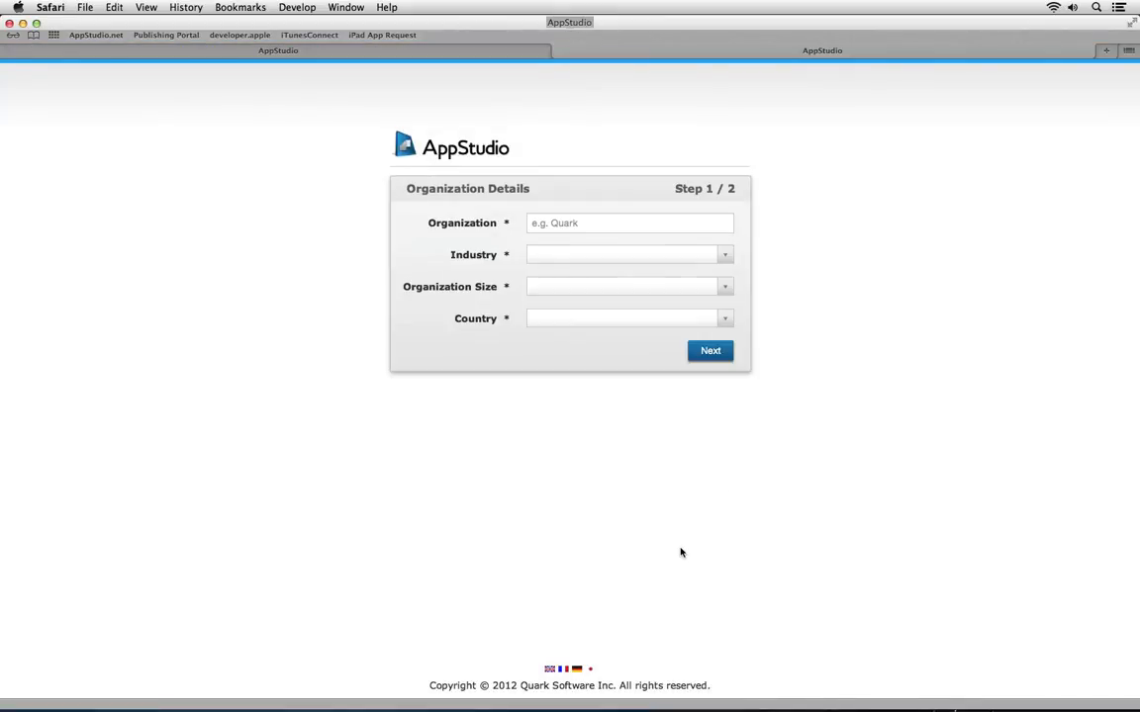
pyautogui.click(584, 224)
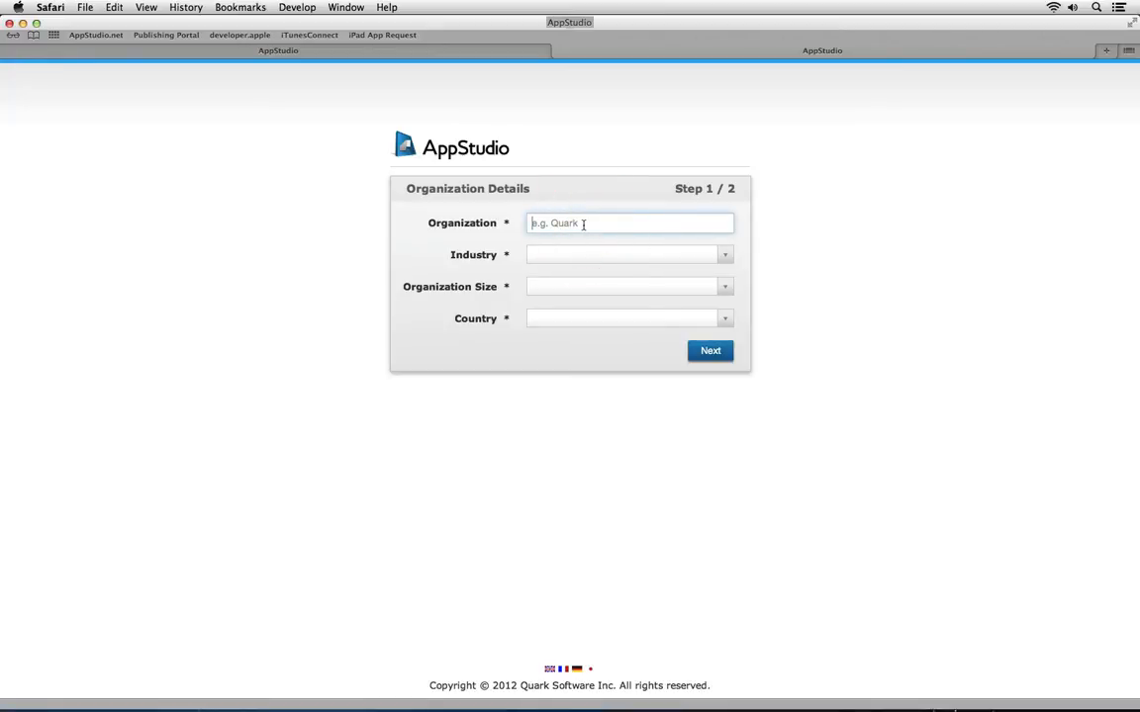
pyautogui.write('Q')
pyautogui.press('BackSpace')
pyautogui.write('My Company')
# Set industry Design/Graphic Arts, size 2 to 9 and country United Kingdom, then continue
pyautogui.click(603, 253)
pyautogui.click(622, 414)
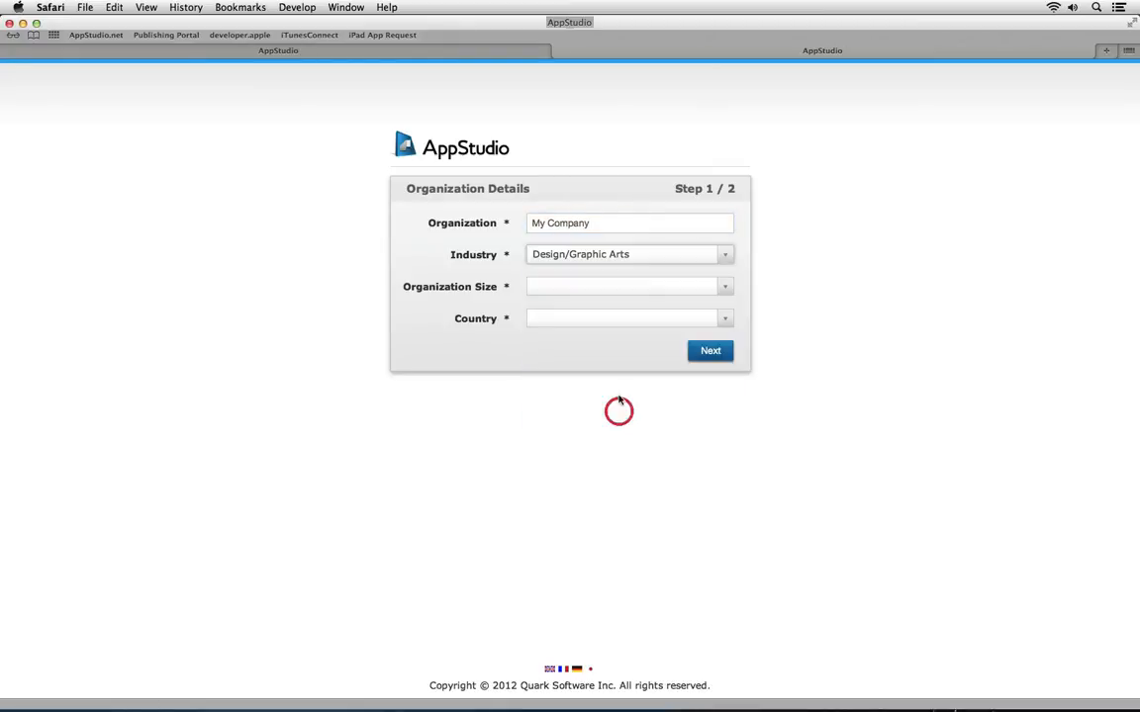
pyautogui.click(606, 291)
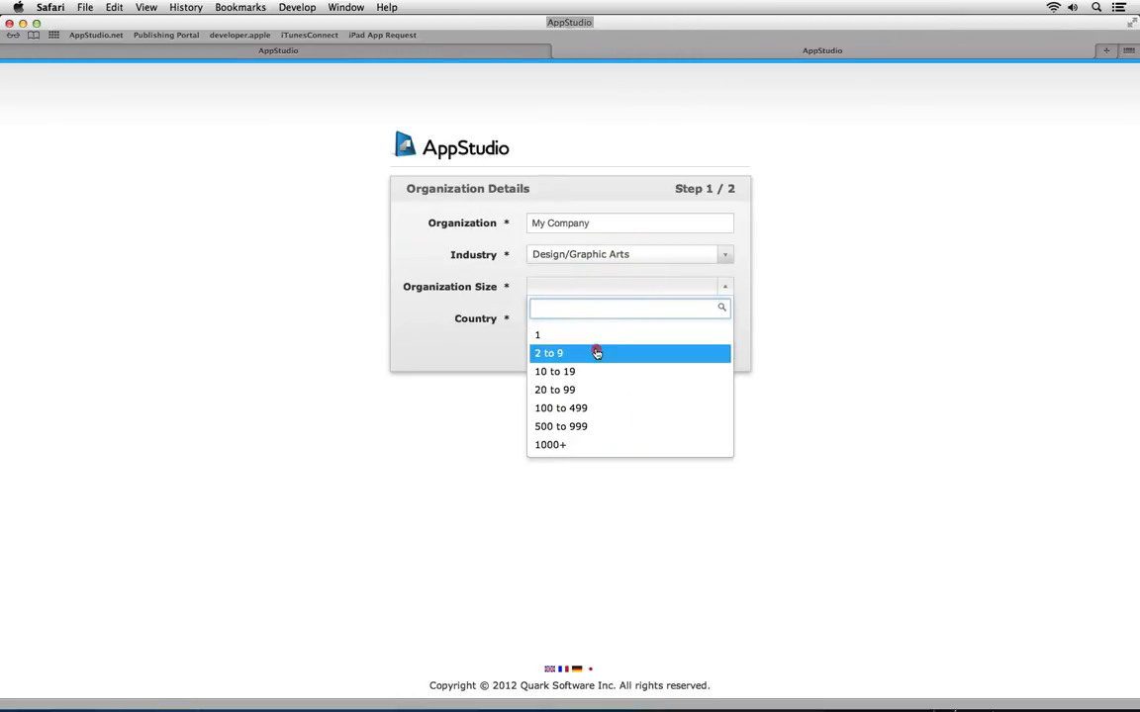
pyautogui.click(595, 353)
pyautogui.click(597, 328)
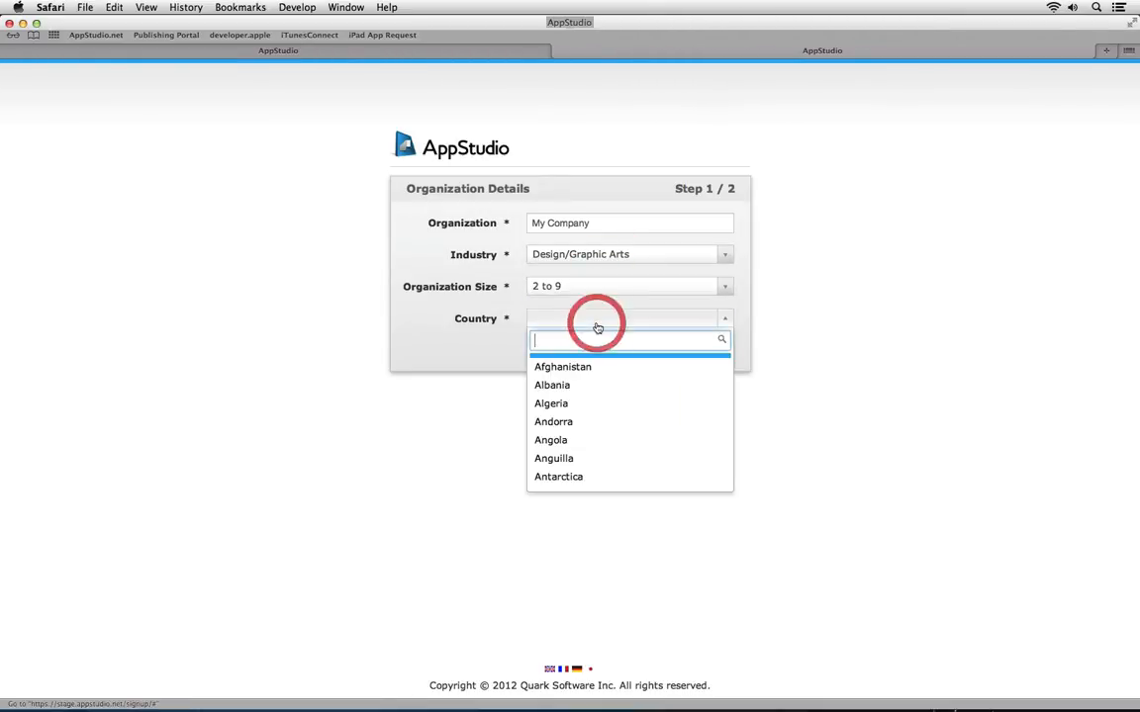
pyautogui.write('u')
pyautogui.write('si')
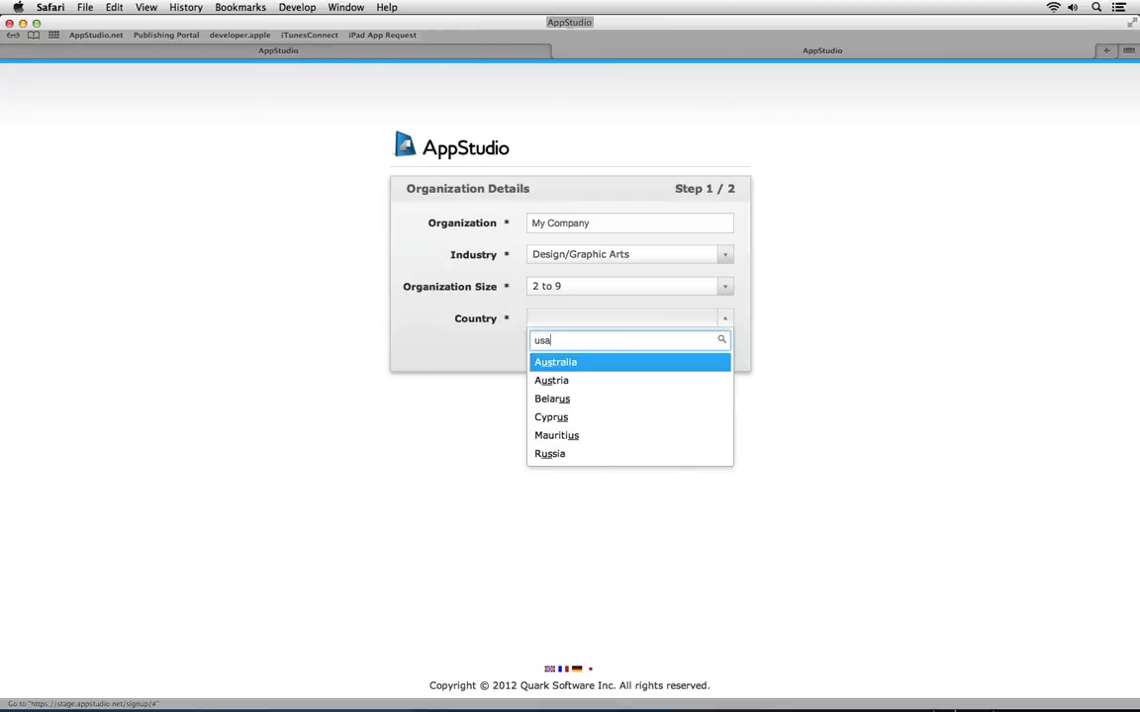
pyautogui.press('BackSpace')
pyautogui.press('BackSpace')
pyautogui.write('nite')
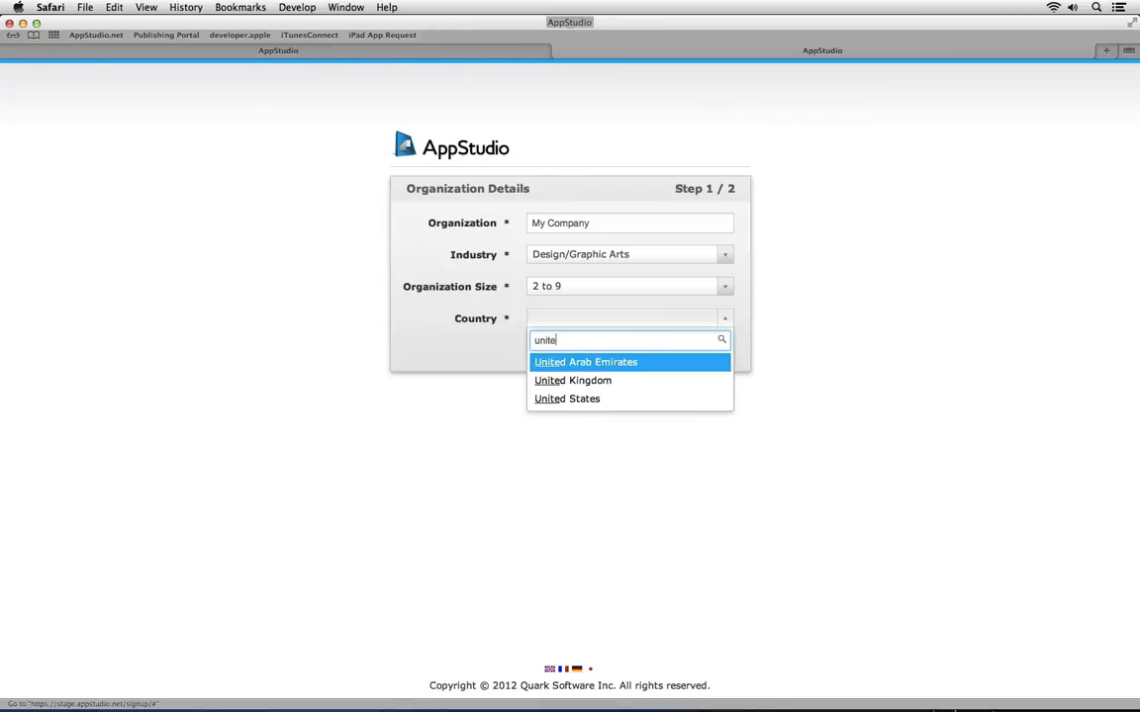
pyautogui.click(599, 390)
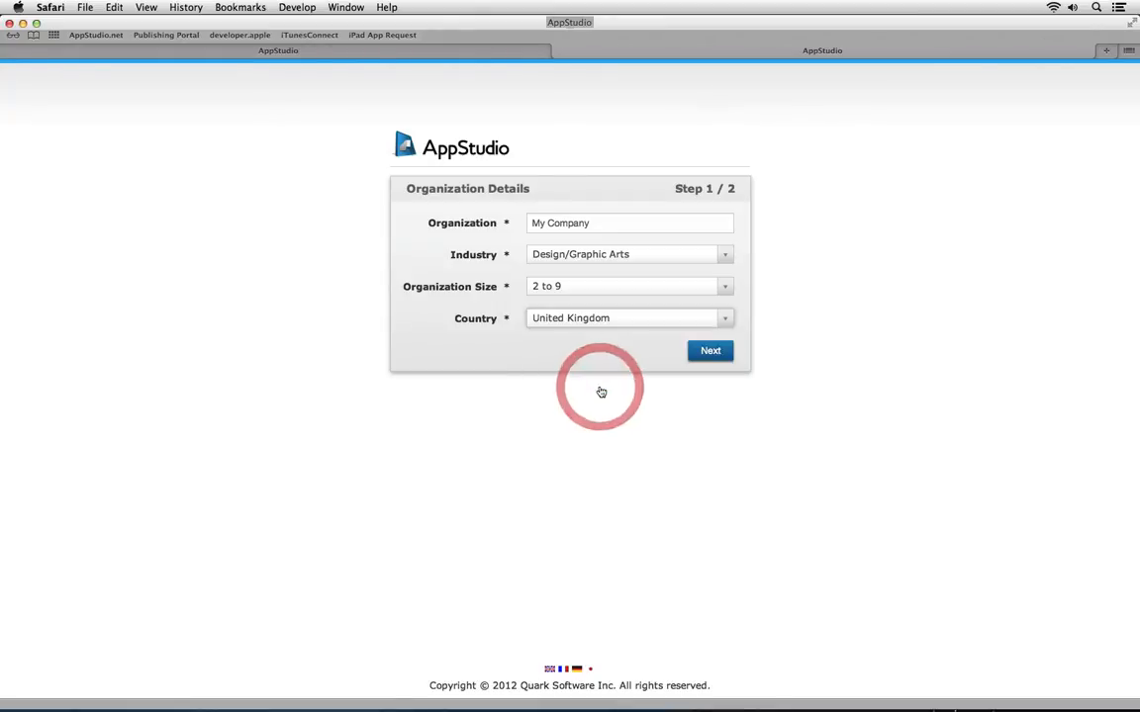
pyautogui.click(704, 353)
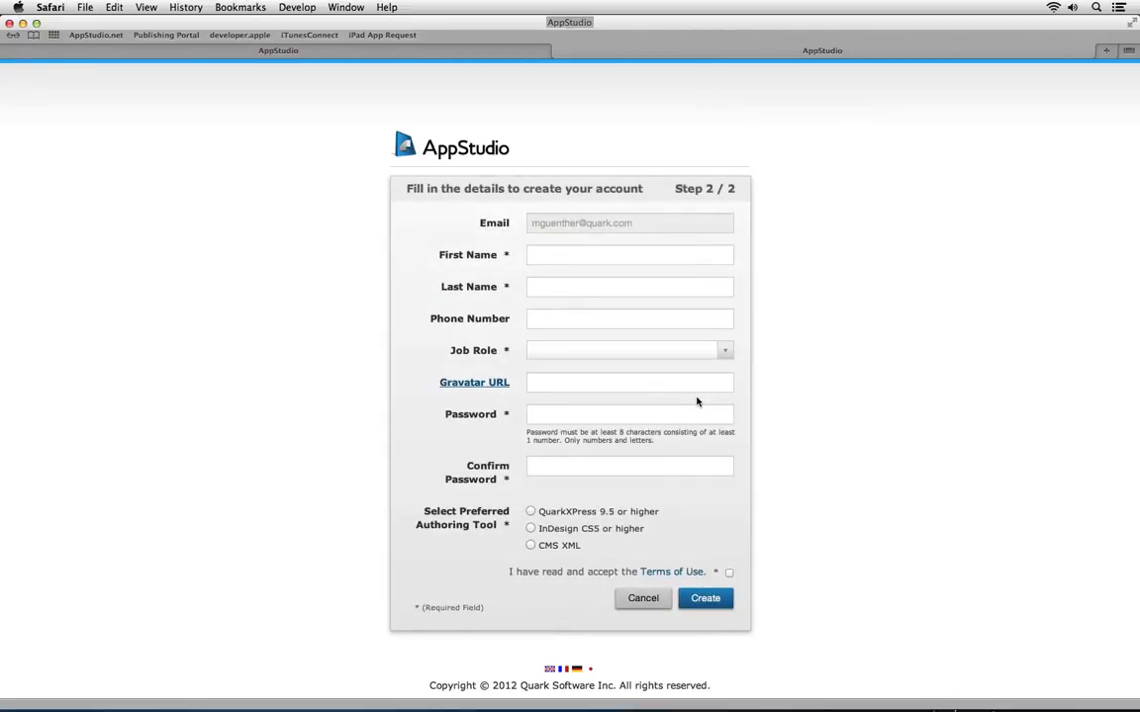
# Enter the user's first and last name and choose C-level as the job role
pyautogui.click(576, 260)
pyautogui.press('Tab')
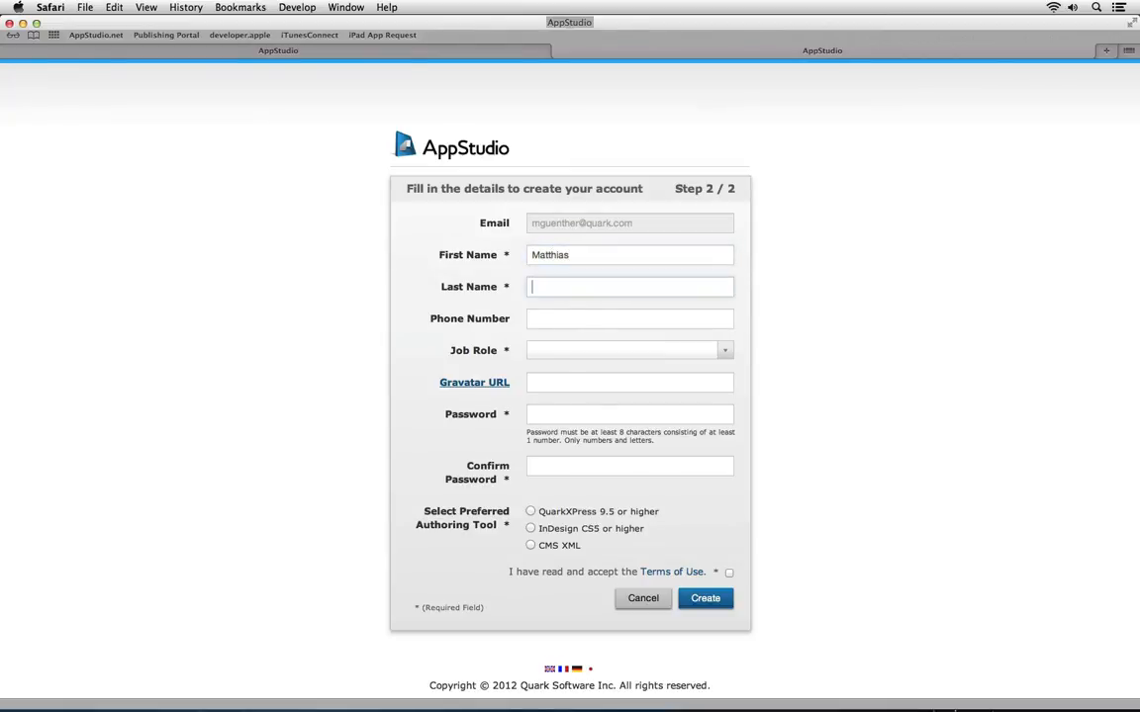
pyautogui.press('Tab')
pyautogui.click(578, 350)
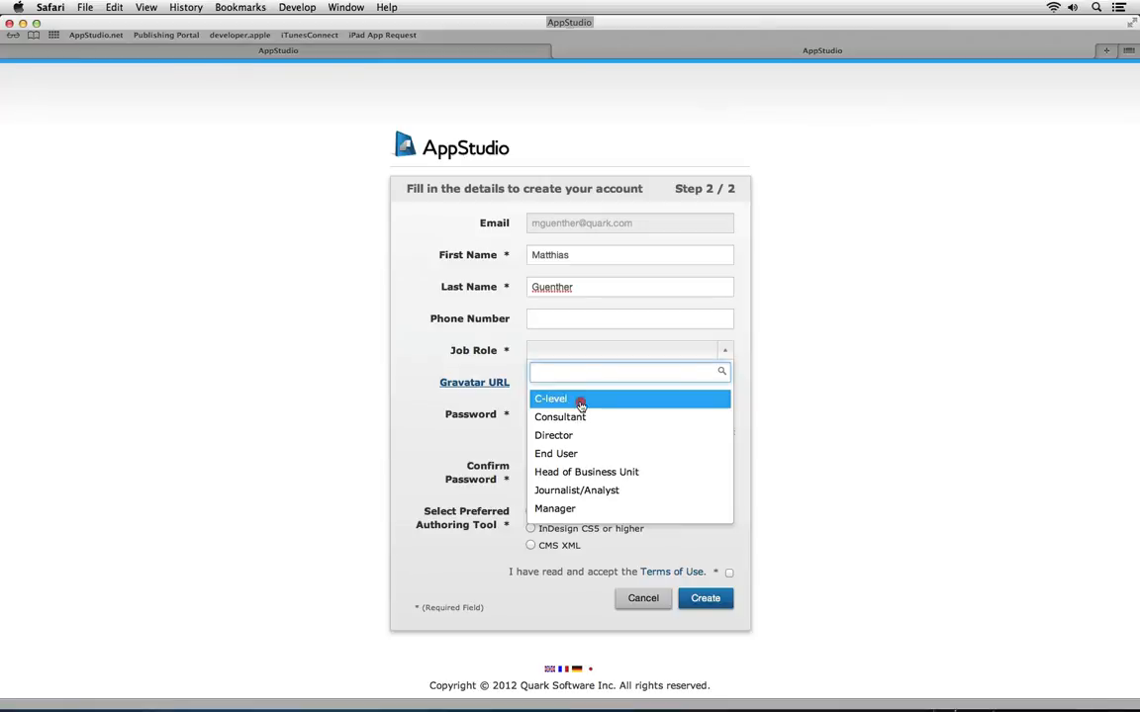
pyautogui.click(579, 397)
# Enter and confirm the account password
pyautogui.click(564, 417)
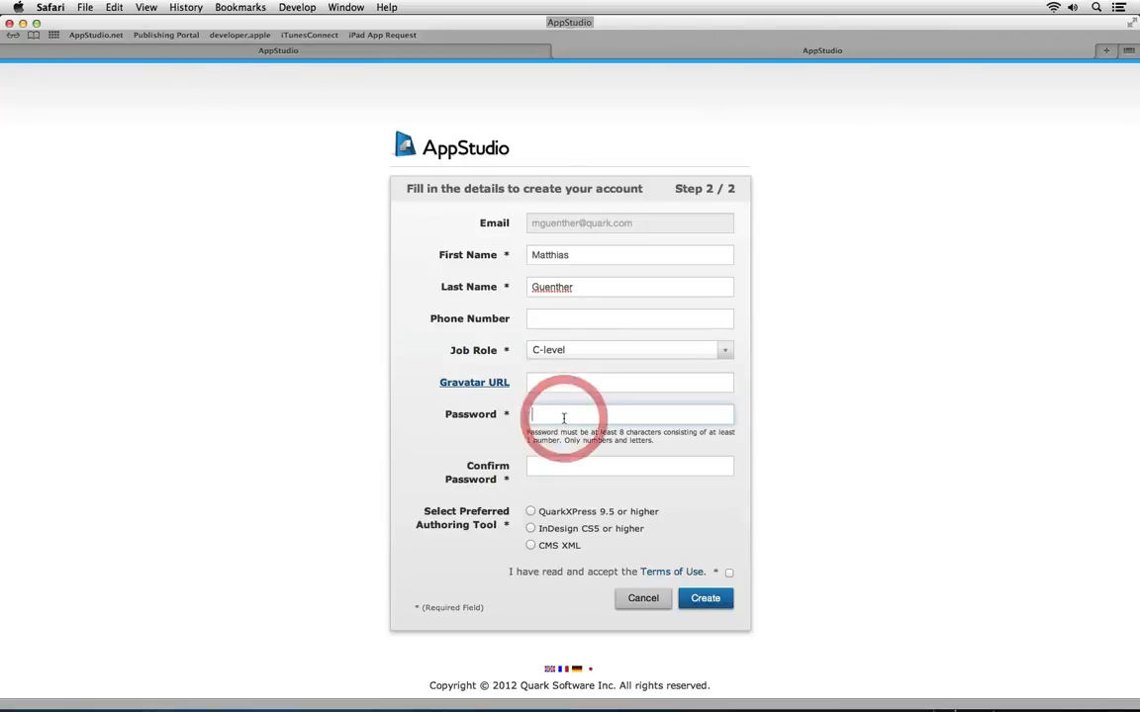
pyautogui.write('•••••••••')
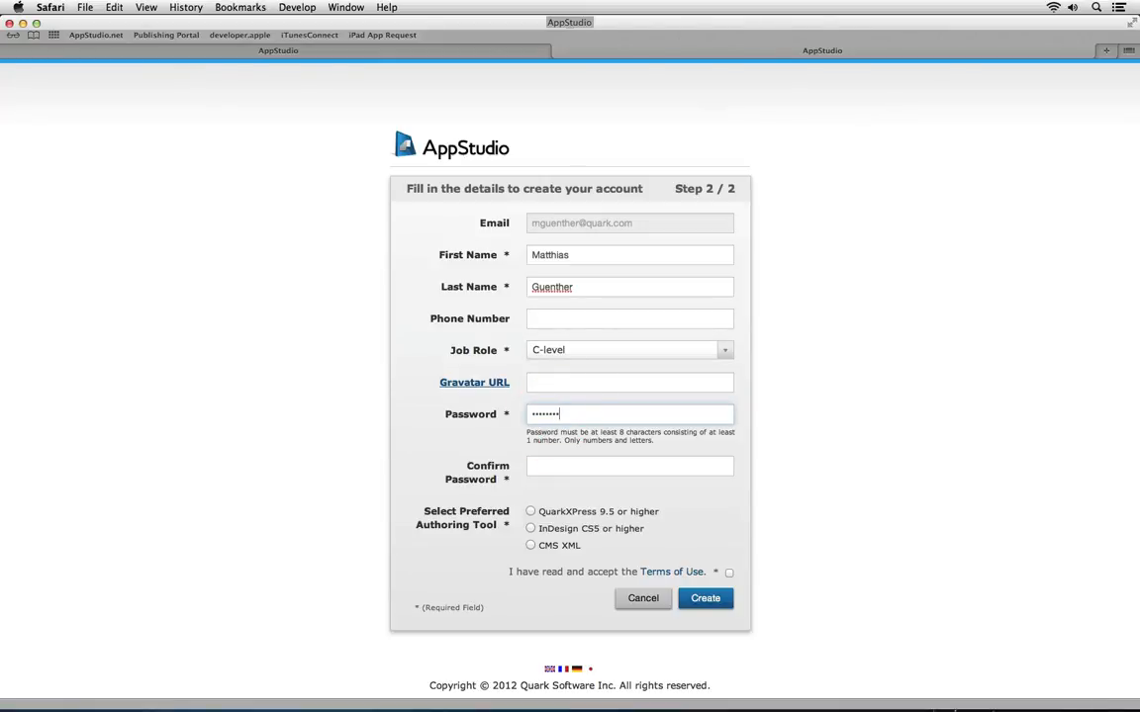
pyautogui.press('Tab')
pyautogui.write('•••••••••')
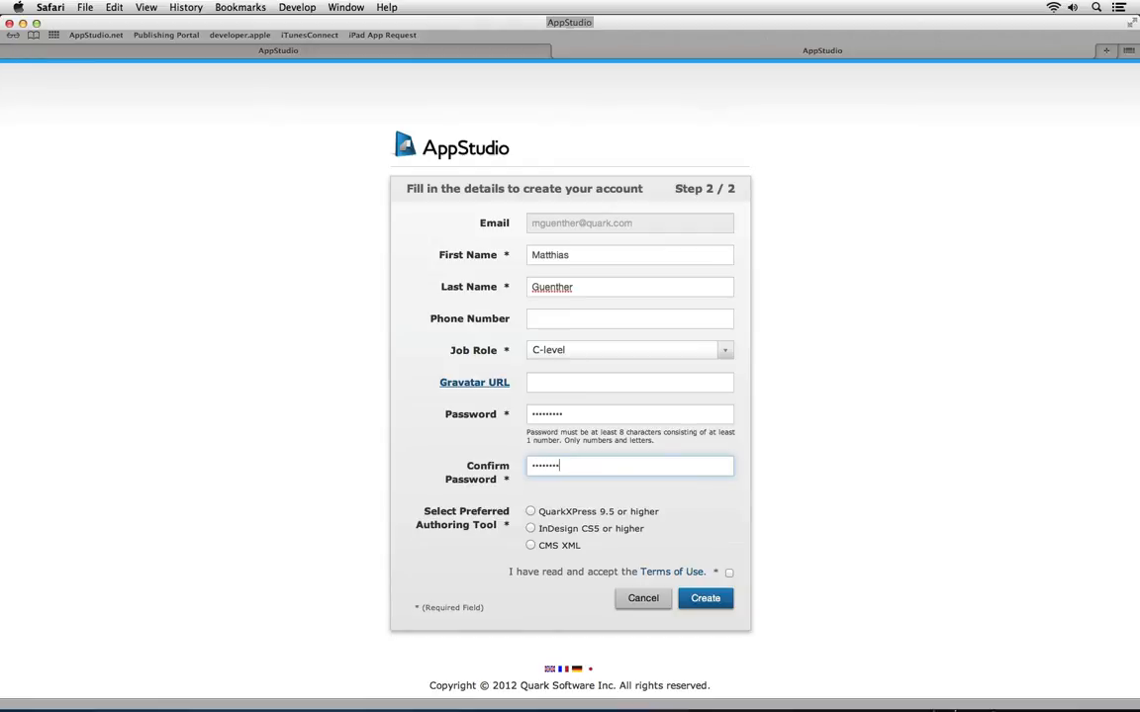
# Choose InDesign CS5 or higher as authoring tool, accept the terms, and create the account
pyautogui.click(530, 529)
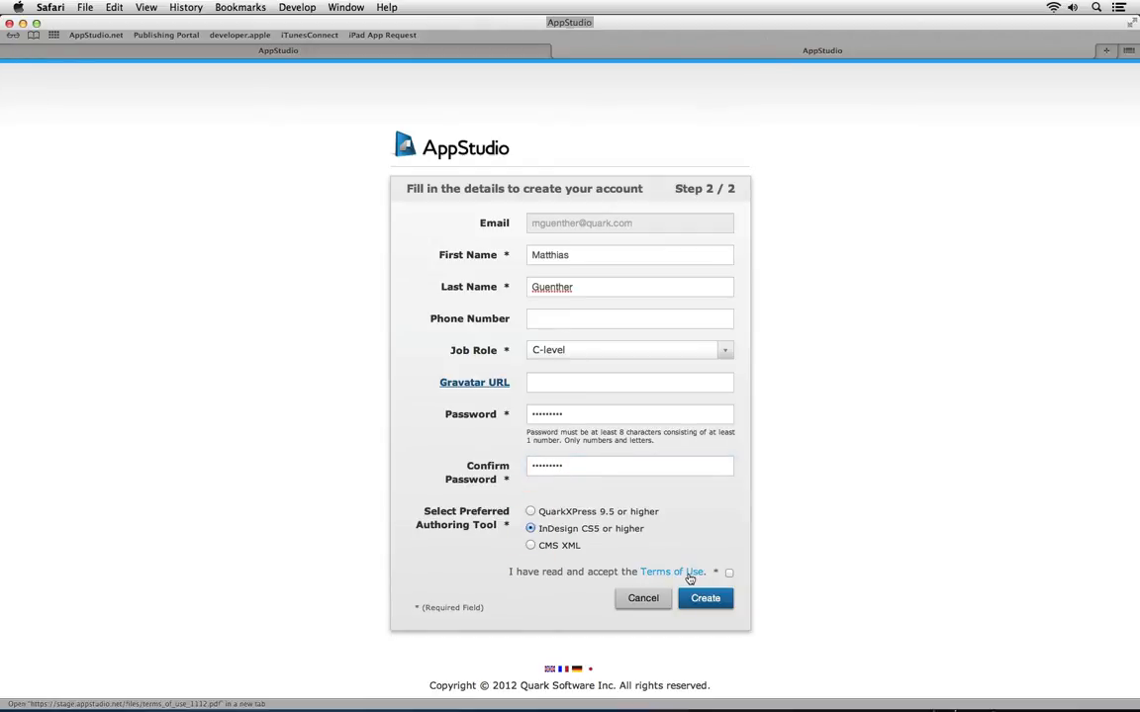
pyautogui.click(729, 572)
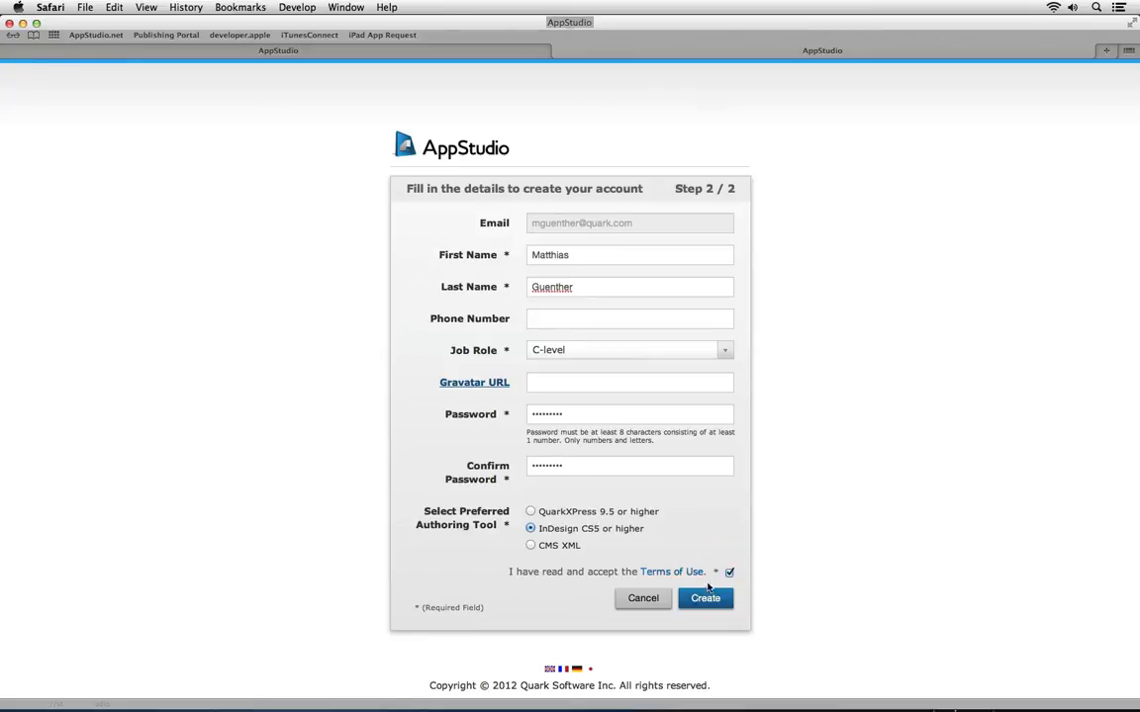
pyautogui.click(690, 572)
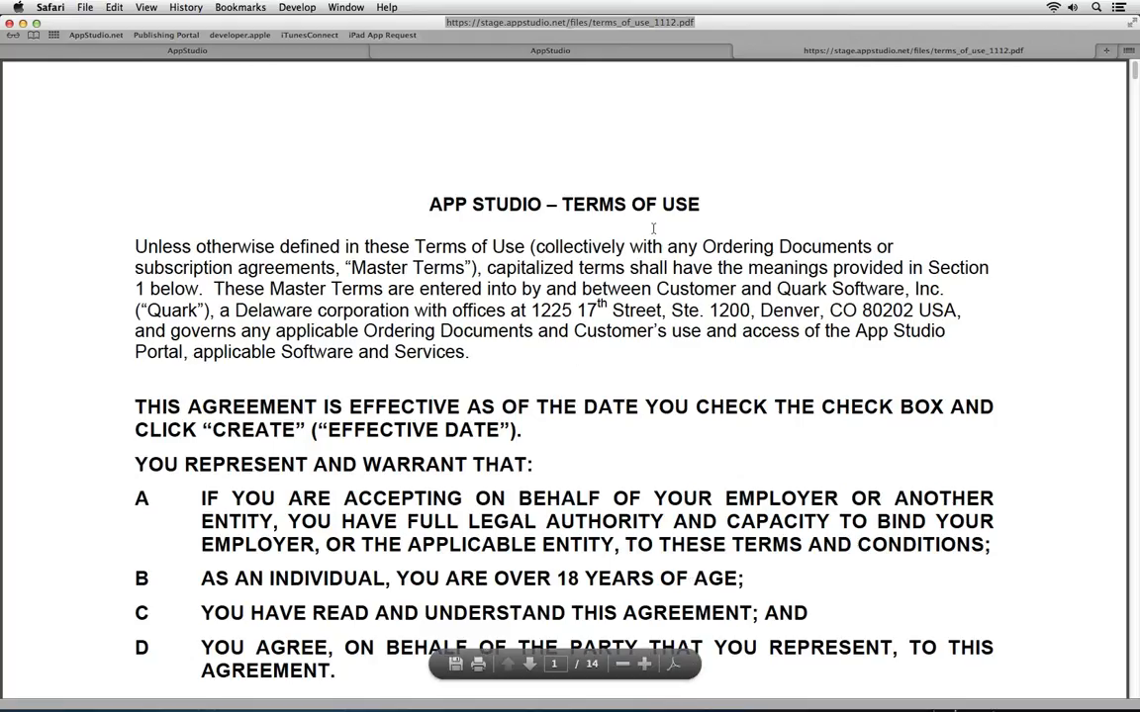
pyautogui.click(555, 51)
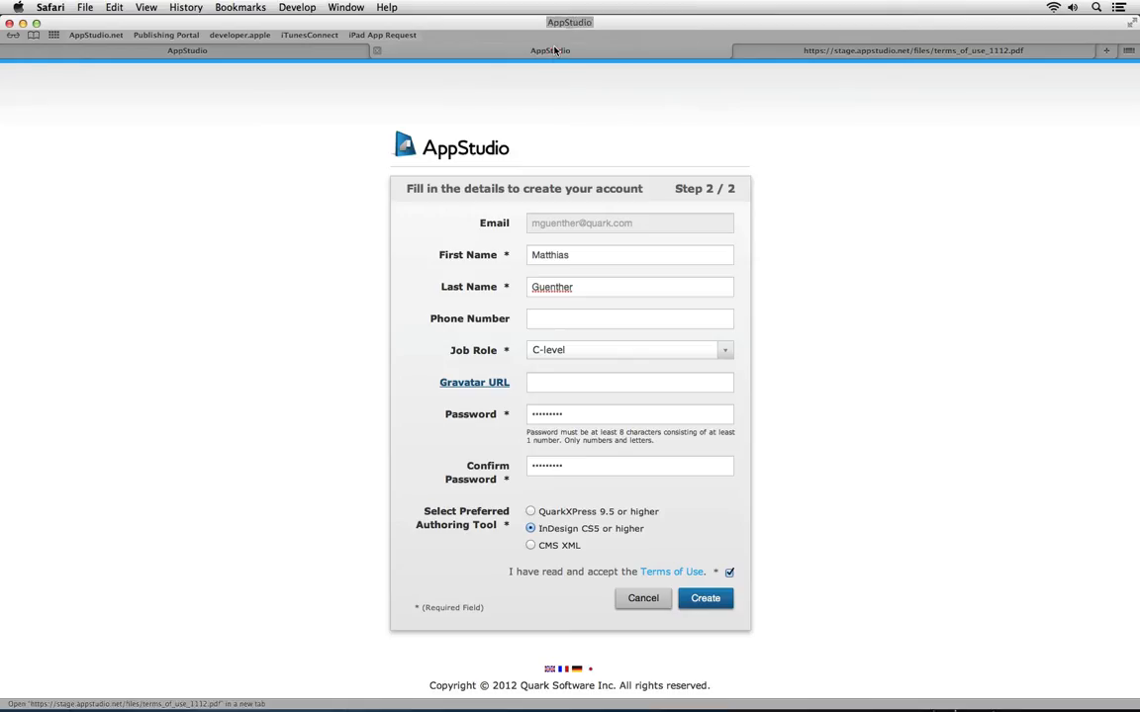
pyautogui.click(703, 599)
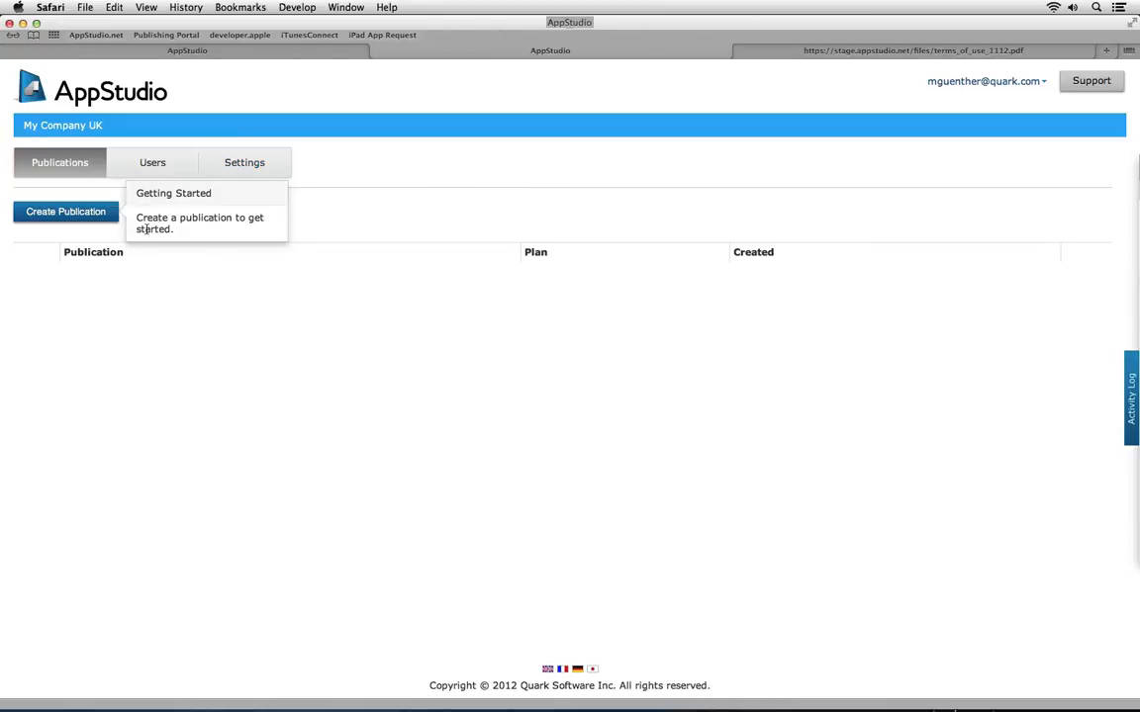
# Create a publication named 'My Publication' with Europe as its hosting location
pyautogui.click(93, 217)
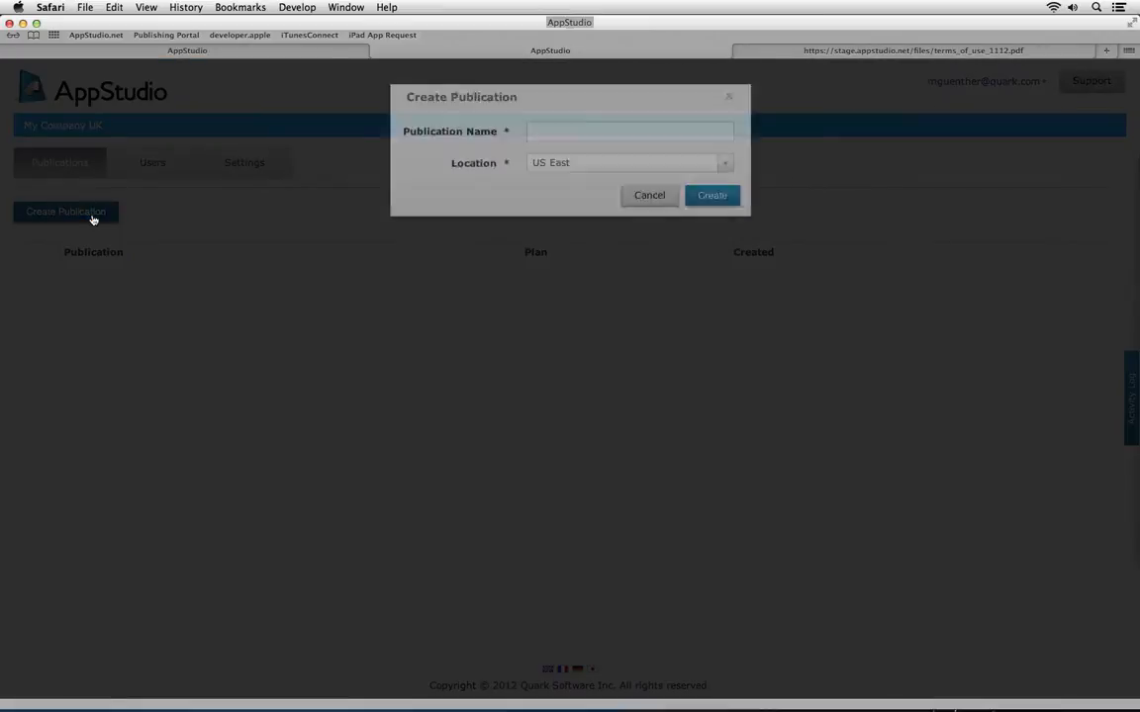
pyautogui.click(560, 251)
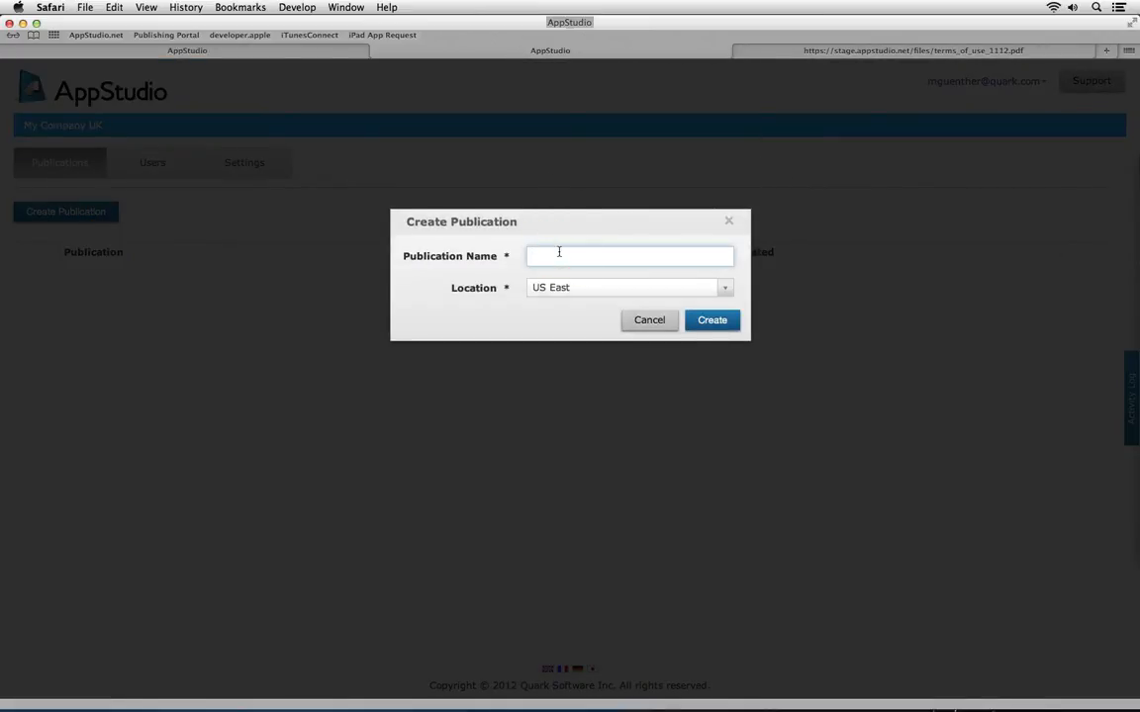
pyautogui.write('My Publication')
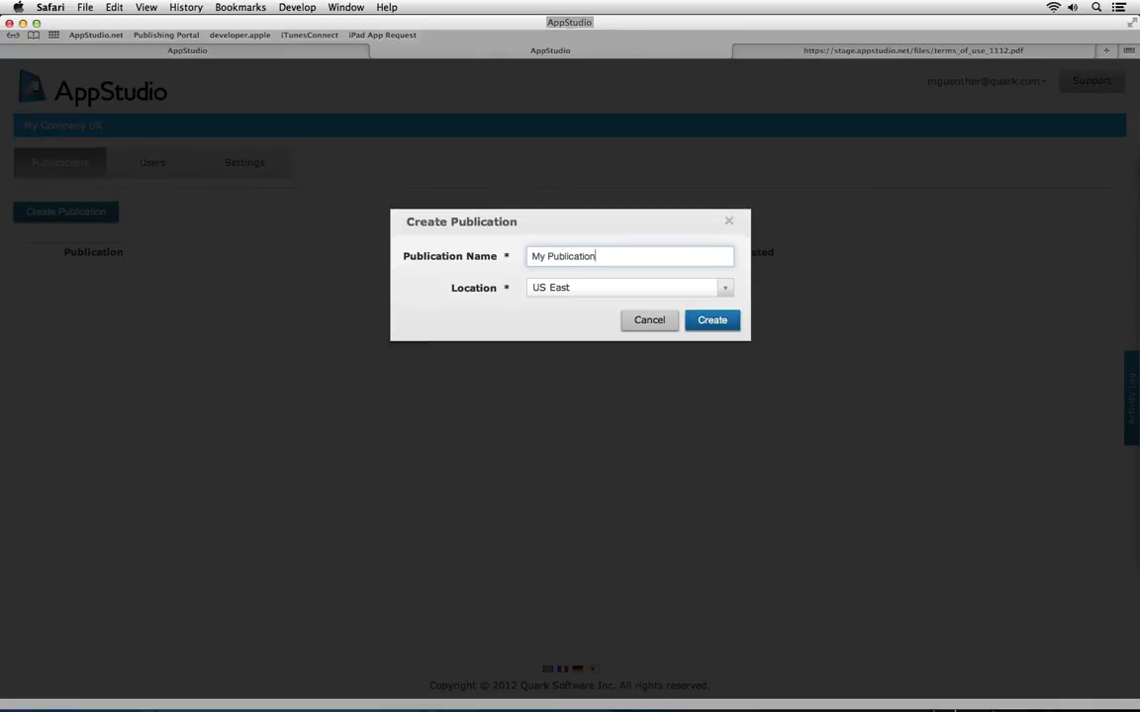
pyautogui.click(722, 289)
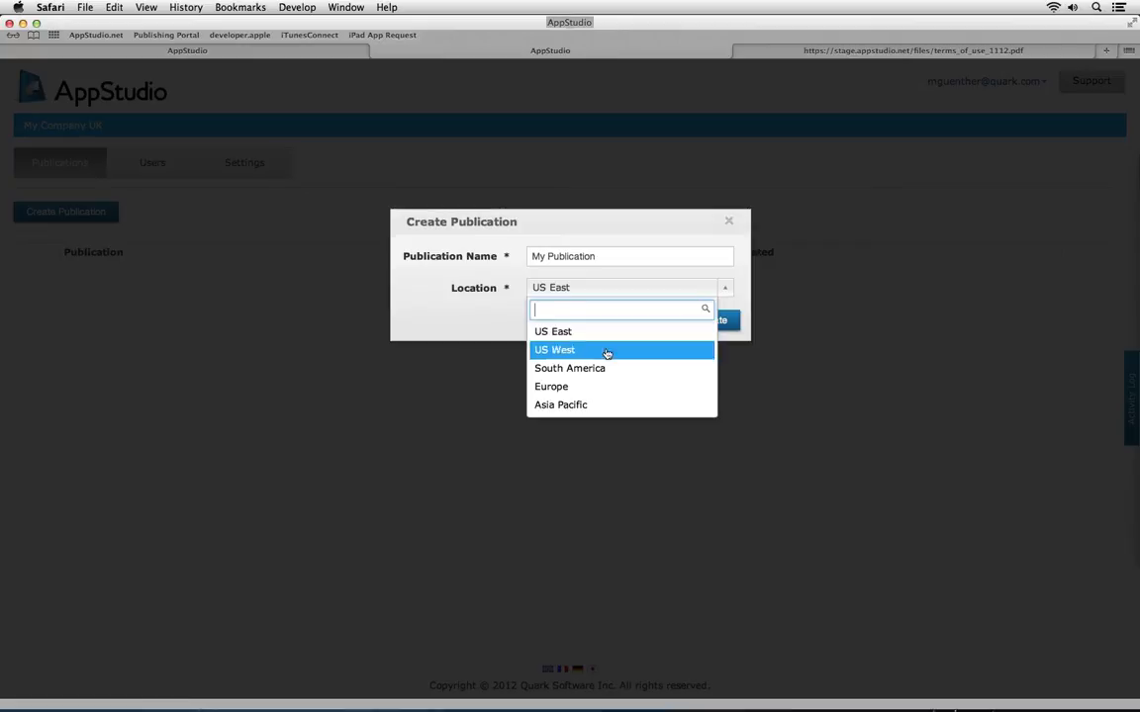
pyautogui.click(565, 390)
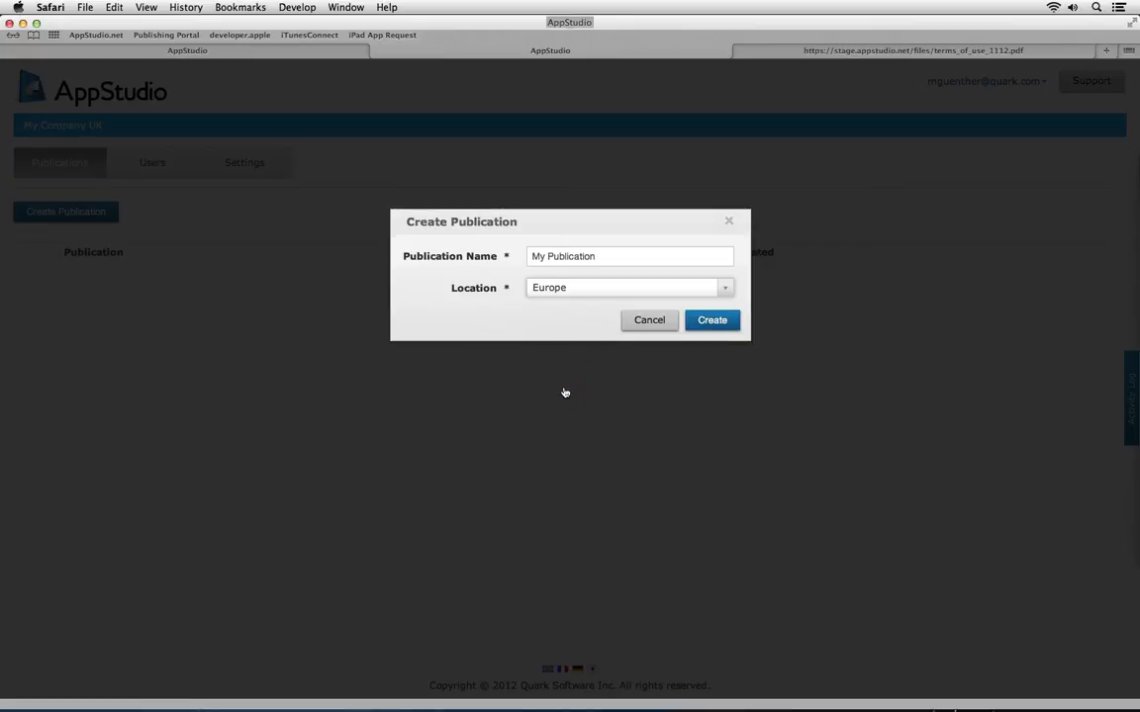
pyautogui.click(706, 320)
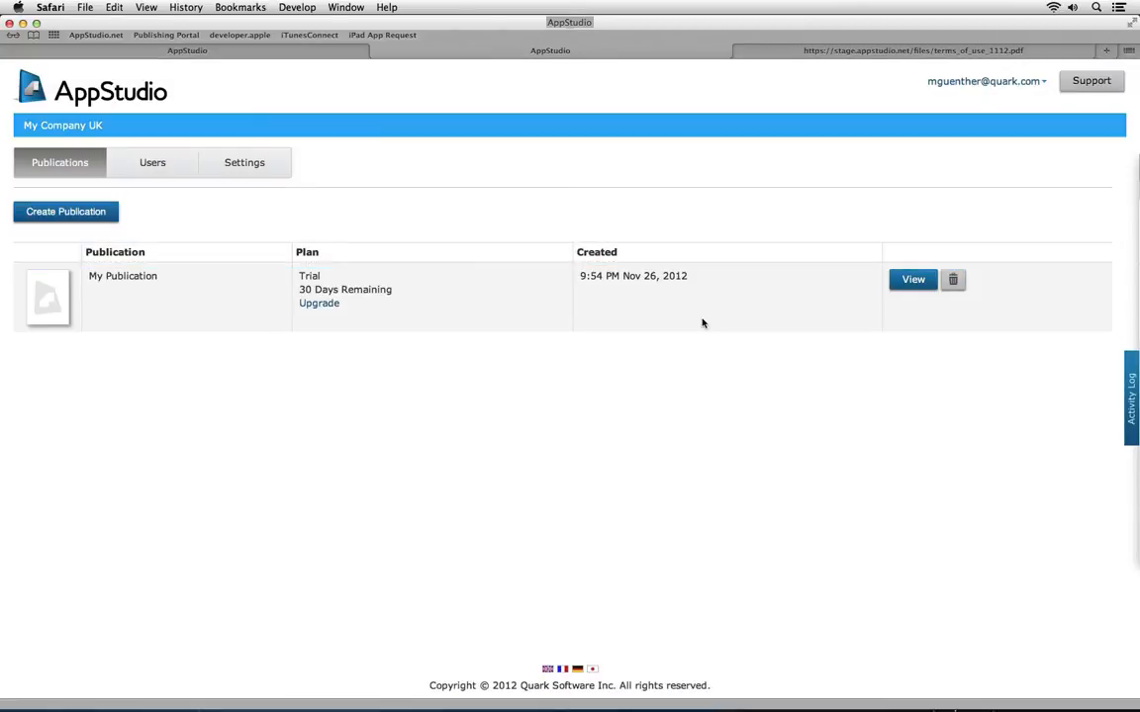
pyautogui.click(324, 305)
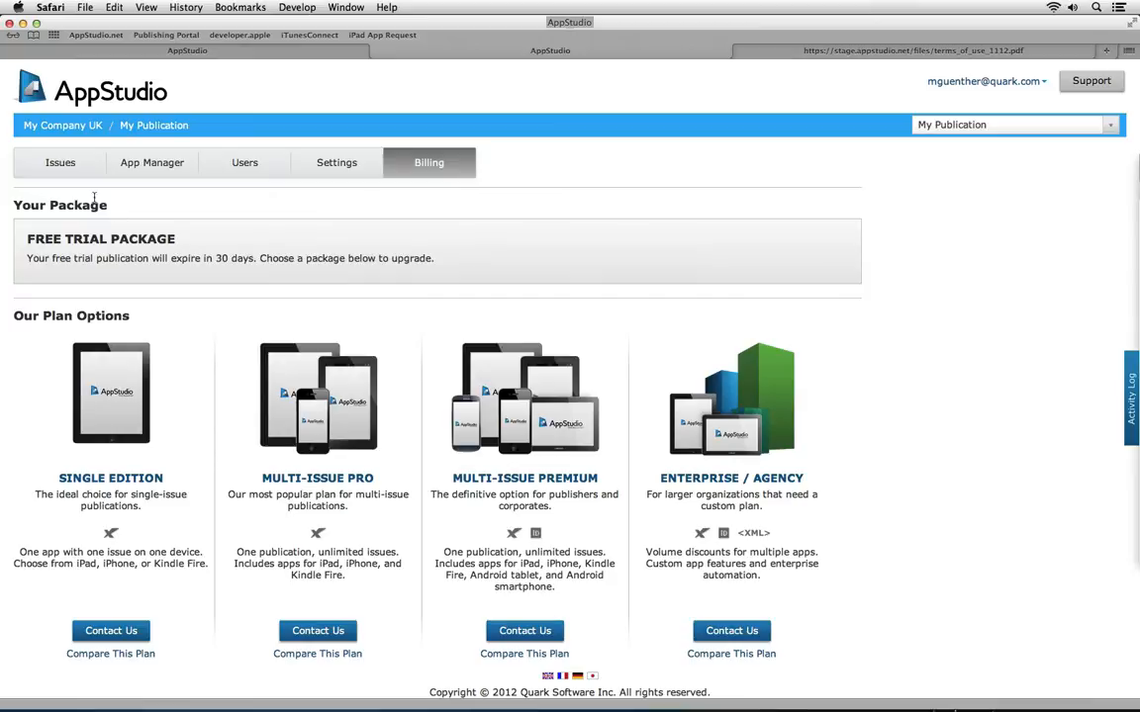
pyautogui.click(123, 131)
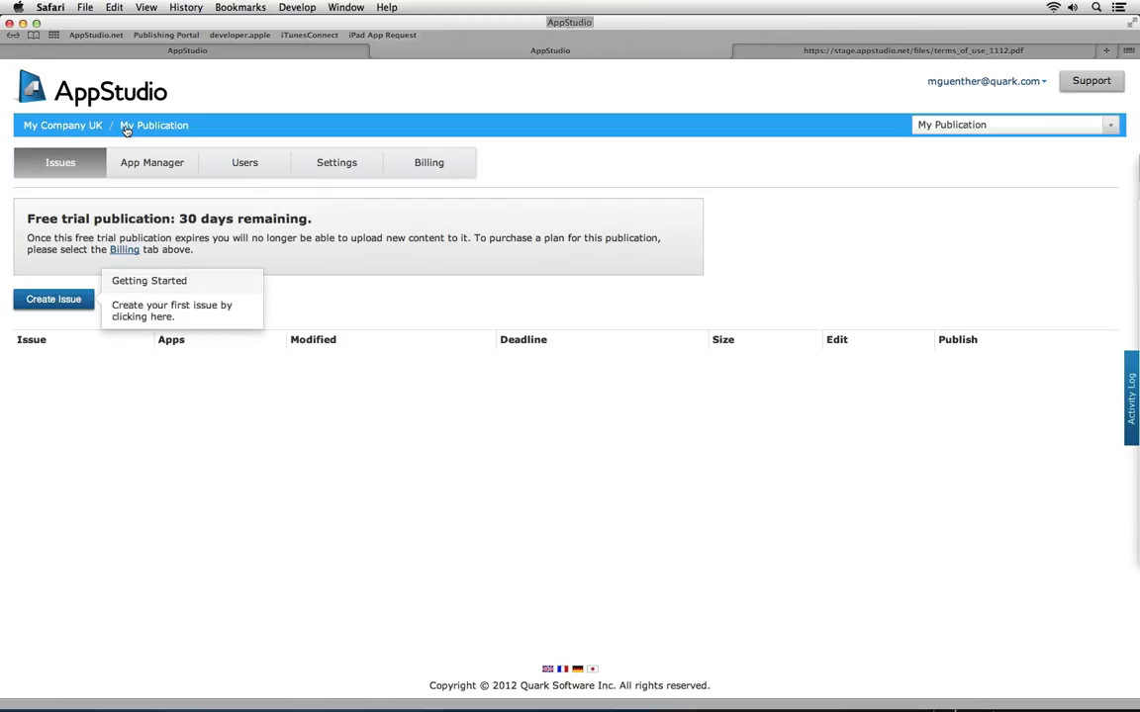
# Create issue 'December', subtitled 'First try with App Studio', with a 2 December 2012 deadline
pyautogui.click(78, 300)
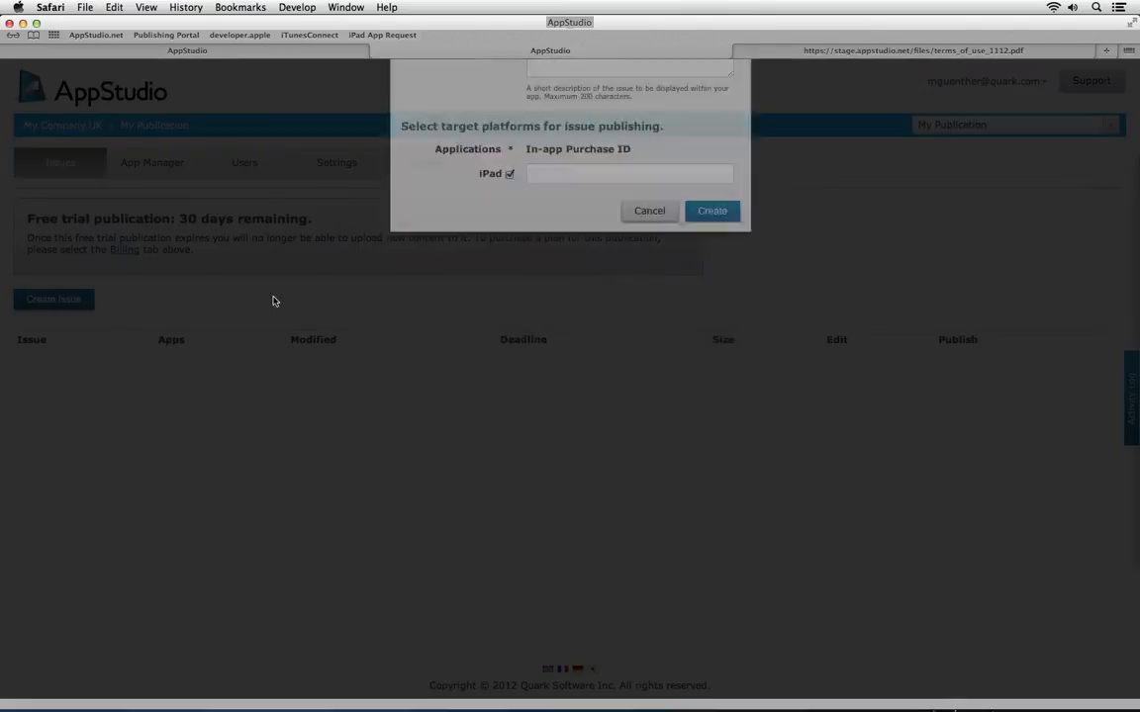
pyautogui.click(560, 256)
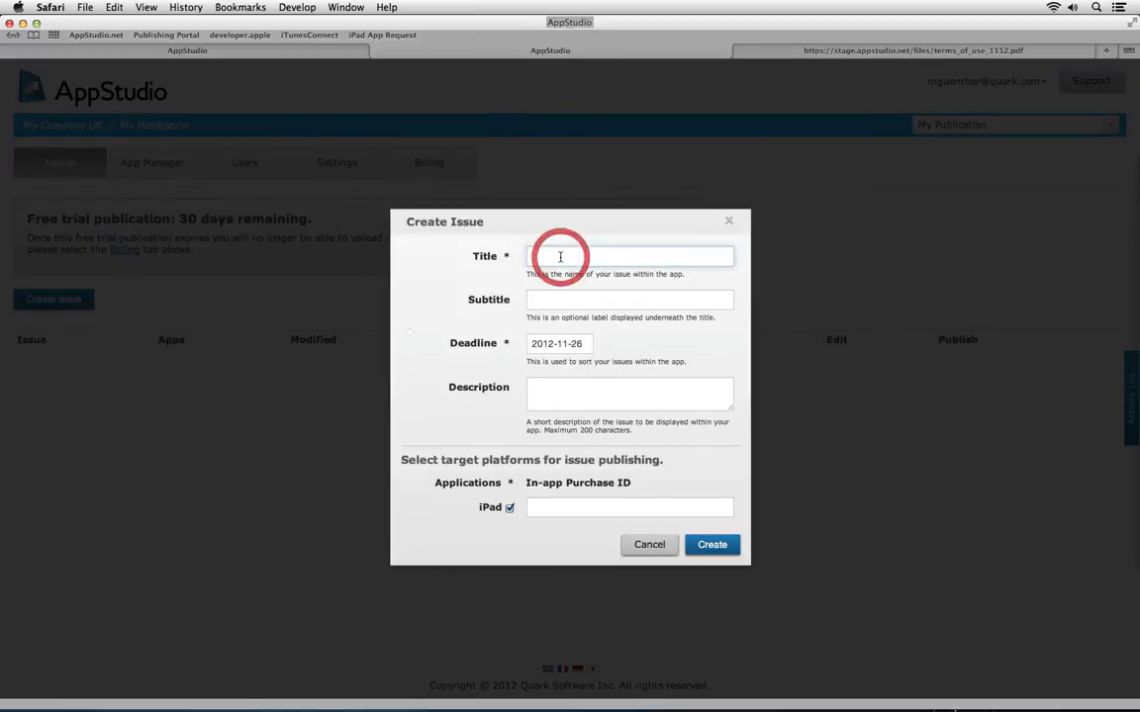
pyautogui.write('December')
pyautogui.press('Tab')
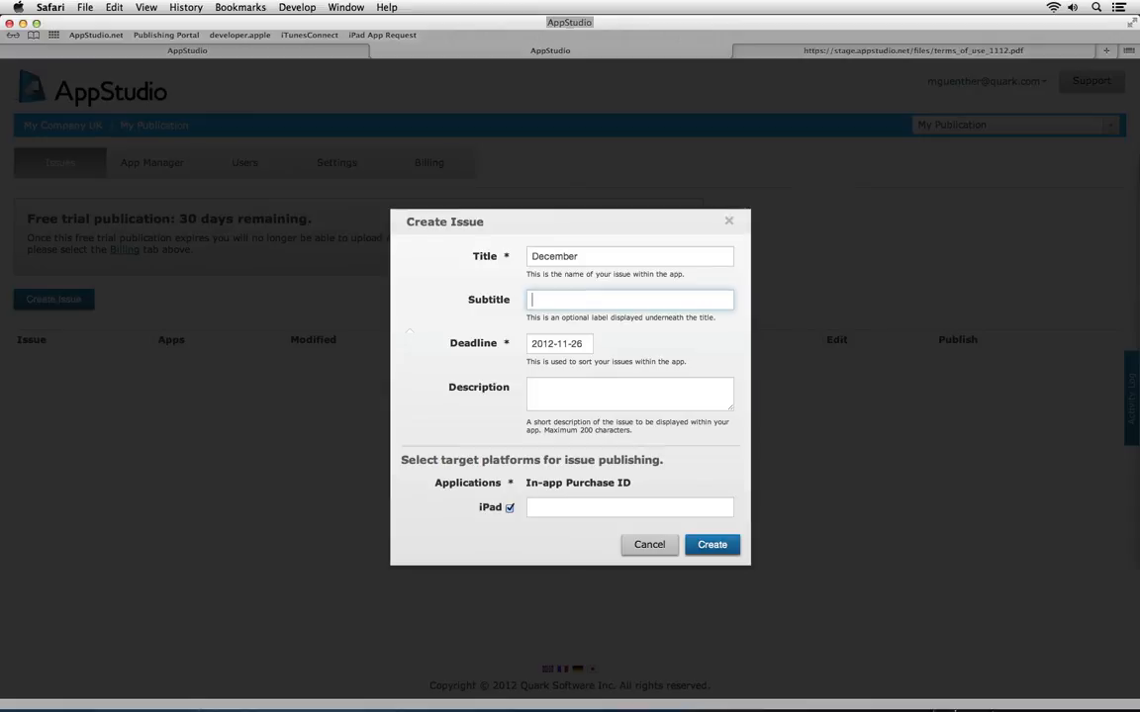
pyautogui.write('First try with App Studio')
pyautogui.click(555, 343)
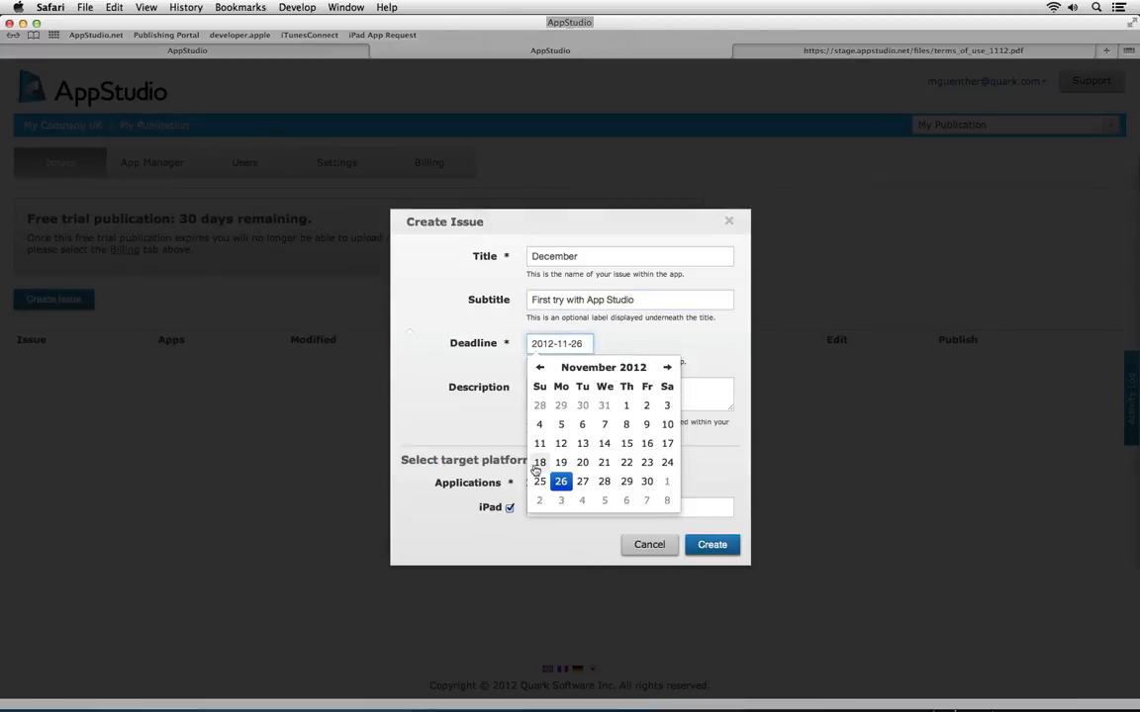
pyautogui.click(538, 502)
pyautogui.click(459, 419)
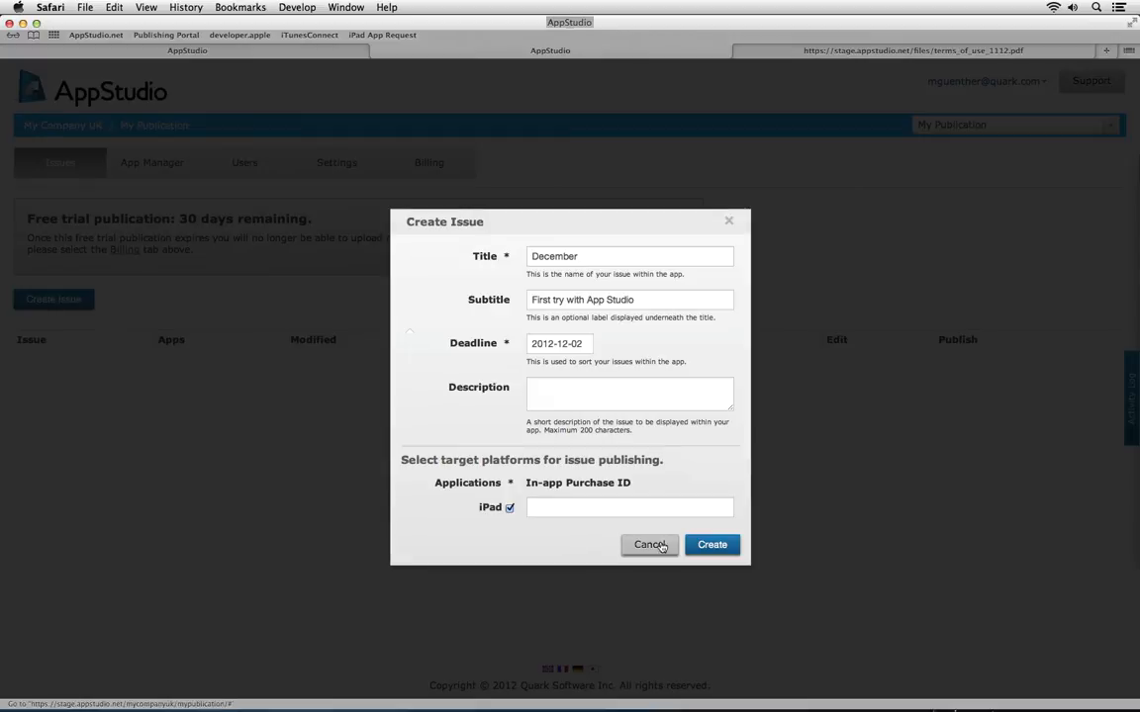
pyautogui.click(700, 546)
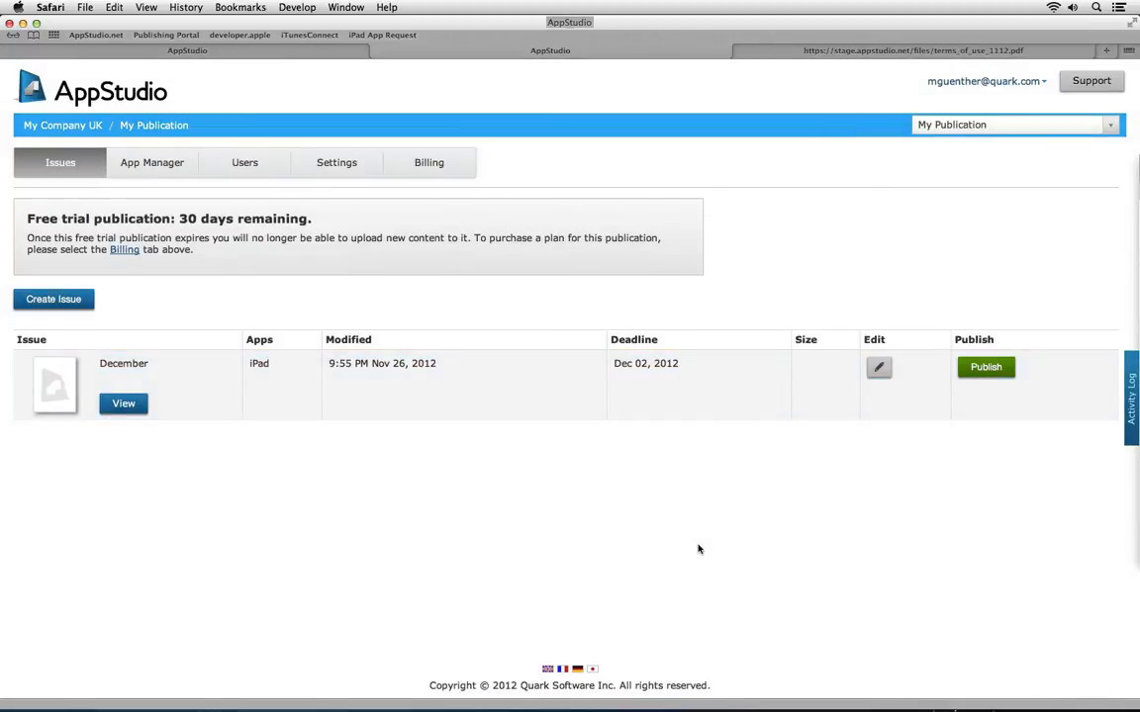
pyautogui.click(125, 402)
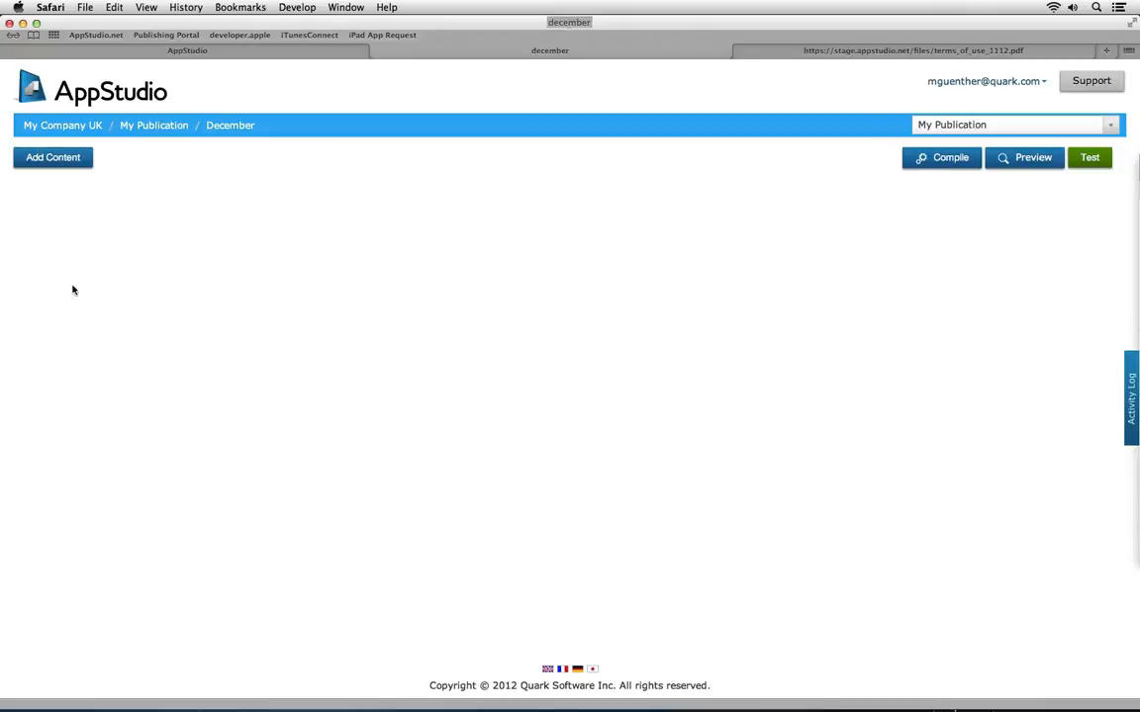
pyautogui.click(56, 159)
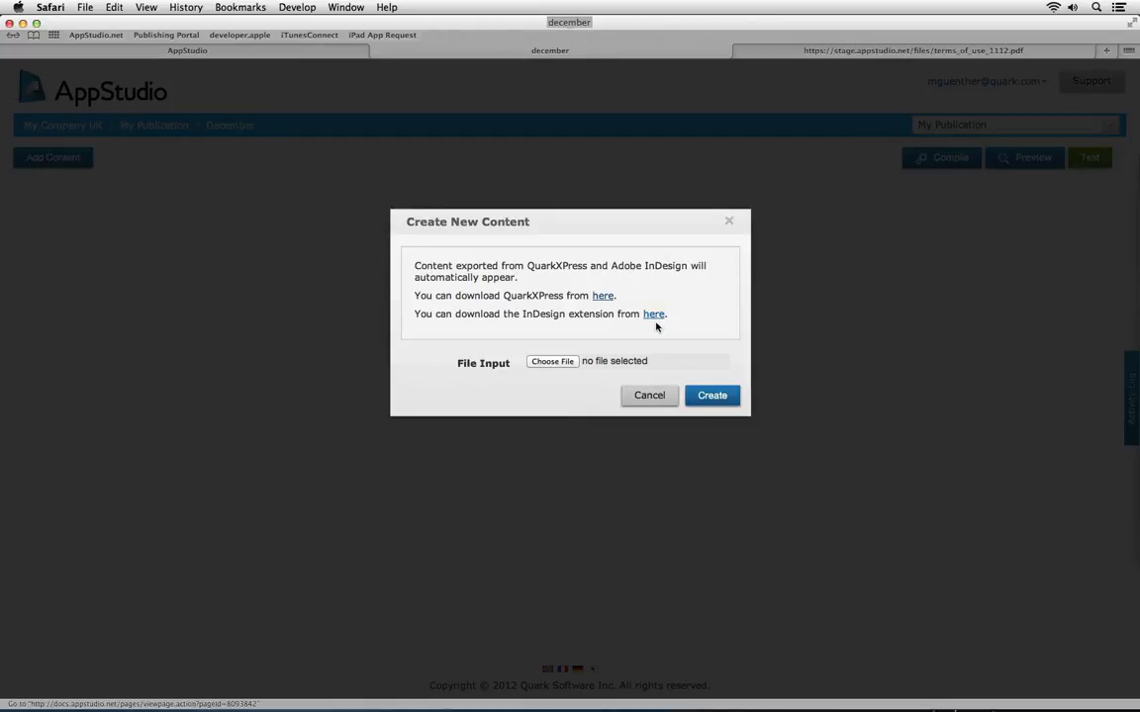
pyautogui.click(649, 394)
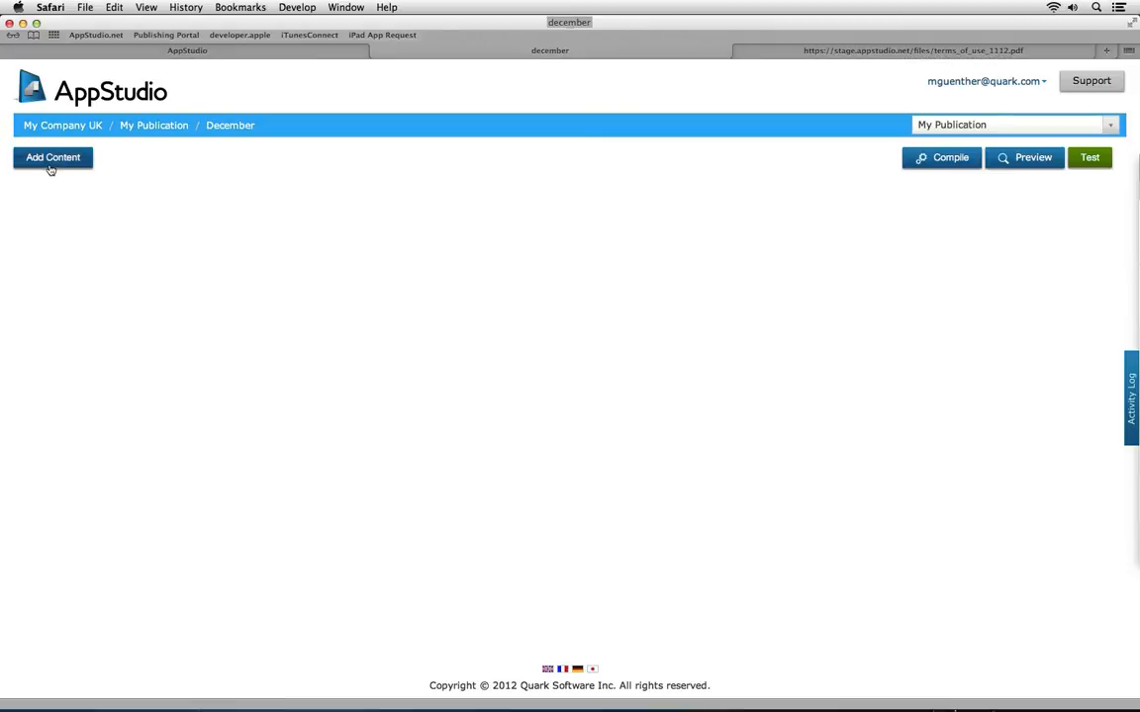
pyautogui.click(143, 131)
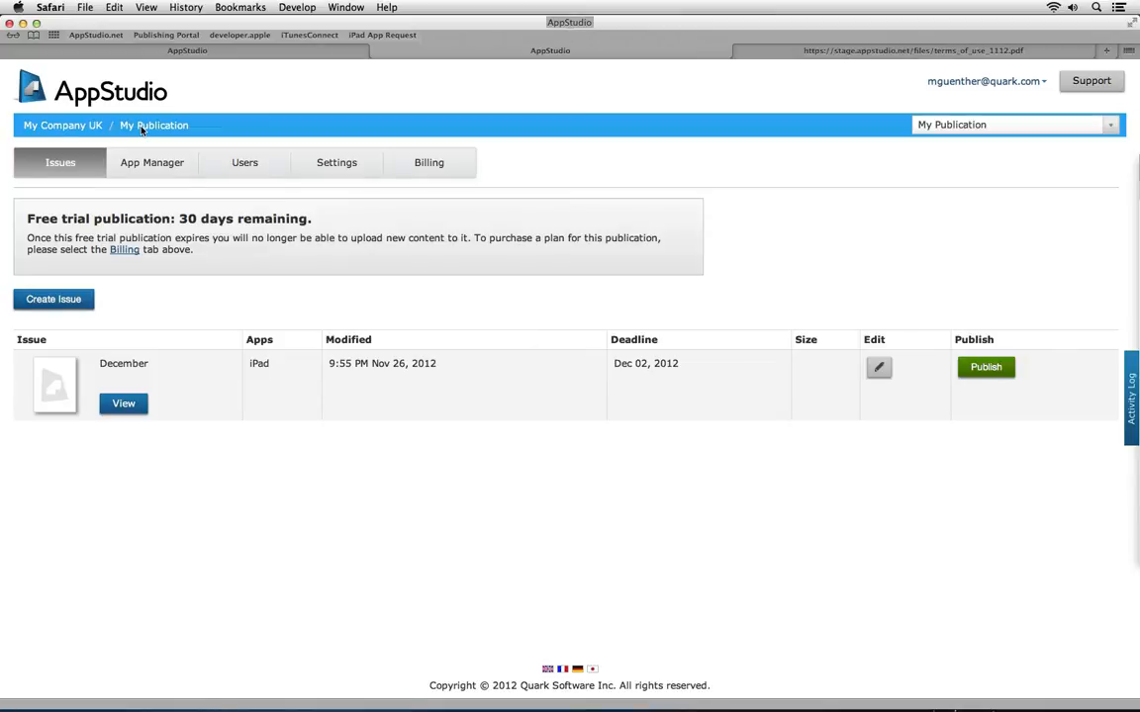
# Open App Manager and look through the iPad, iPhone, Kindle Fire and Android Universal builds
pyautogui.click(137, 164)
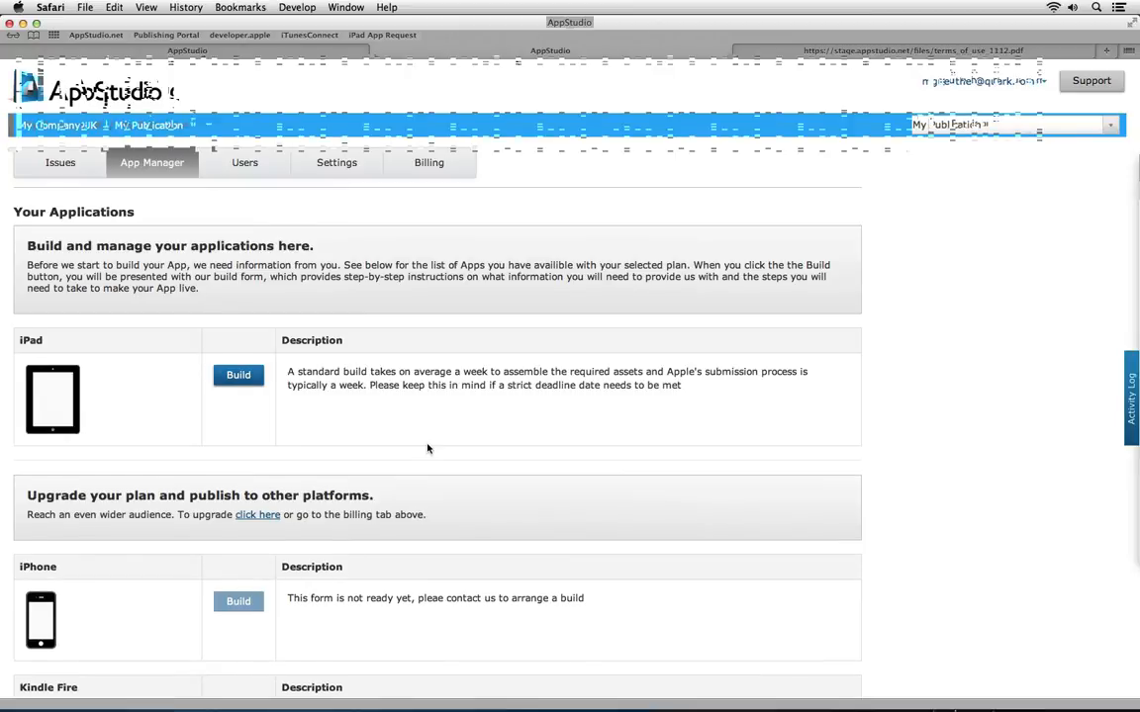
pyautogui.scroll(-4, 427, 437)
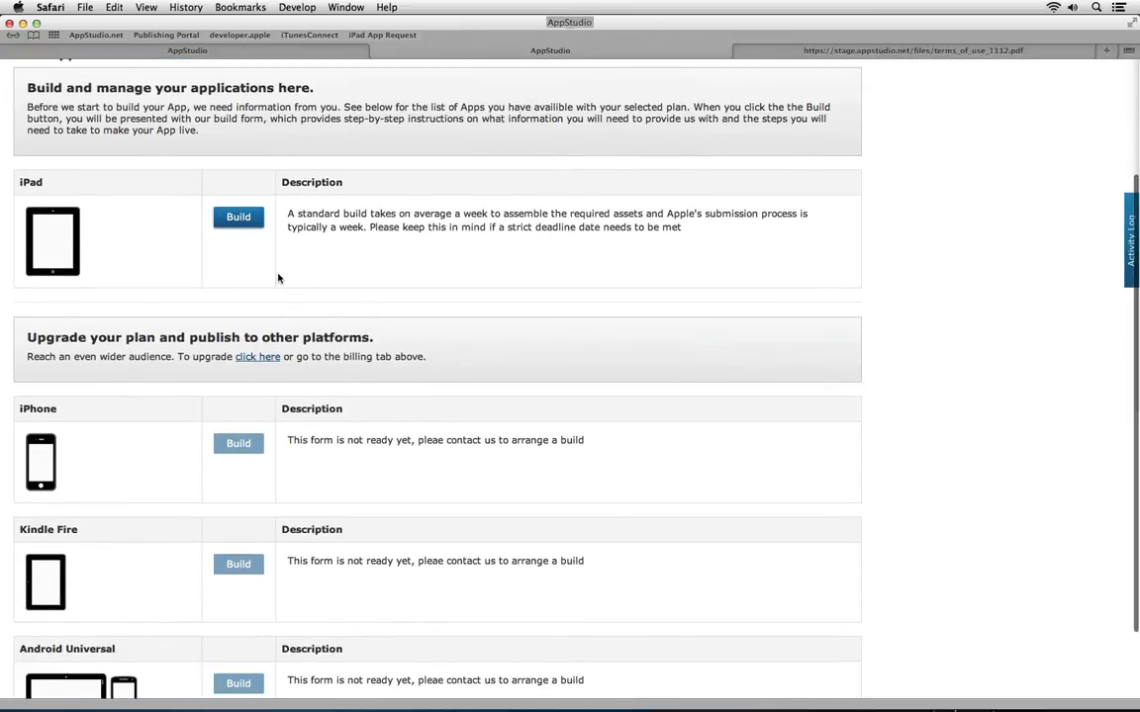
pyautogui.scroll(-1, 297, 267)
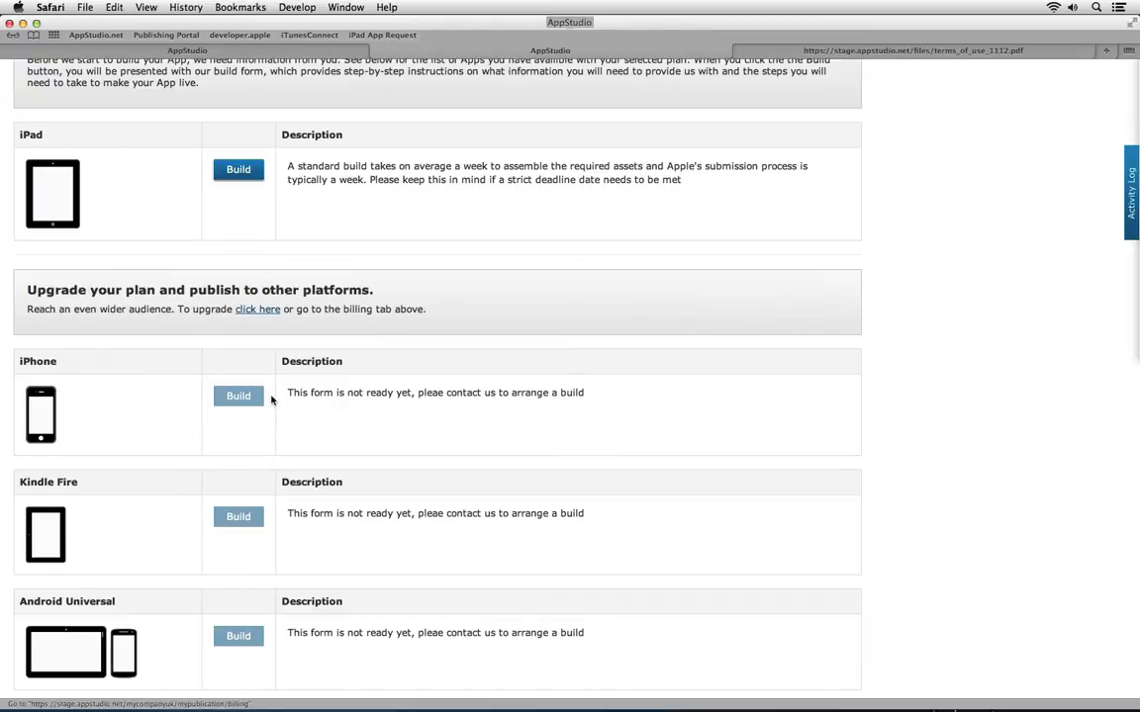
pyautogui.scroll(-1, 275, 537)
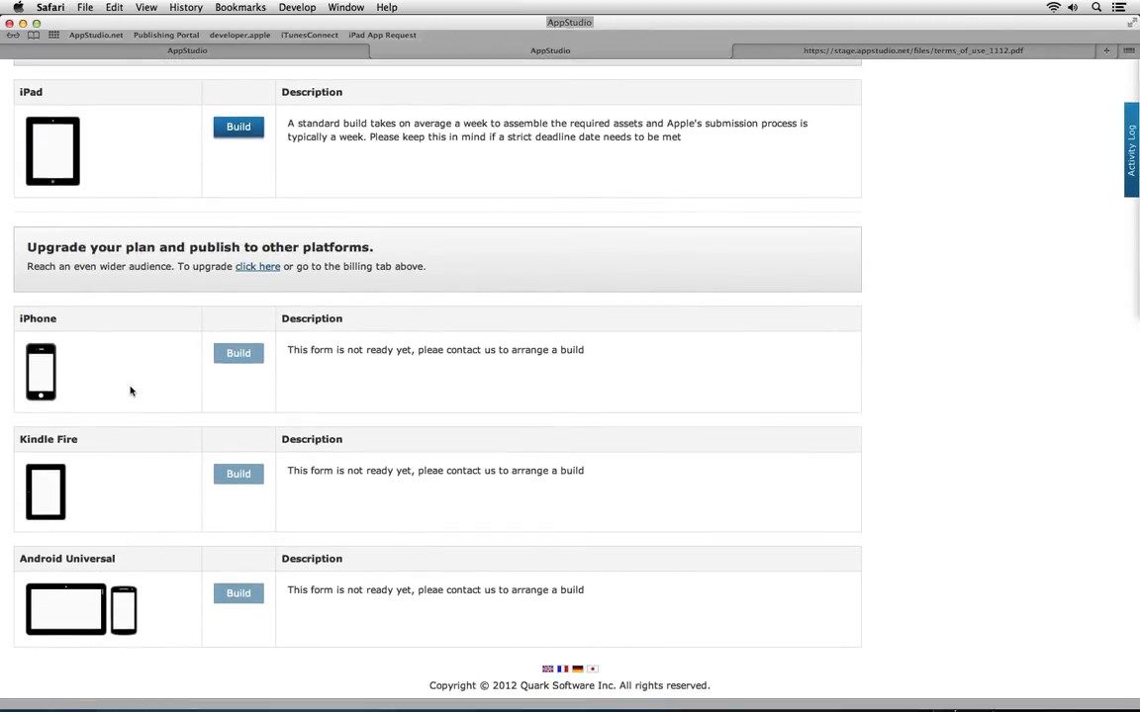
pyautogui.scroll(5, 129, 391)
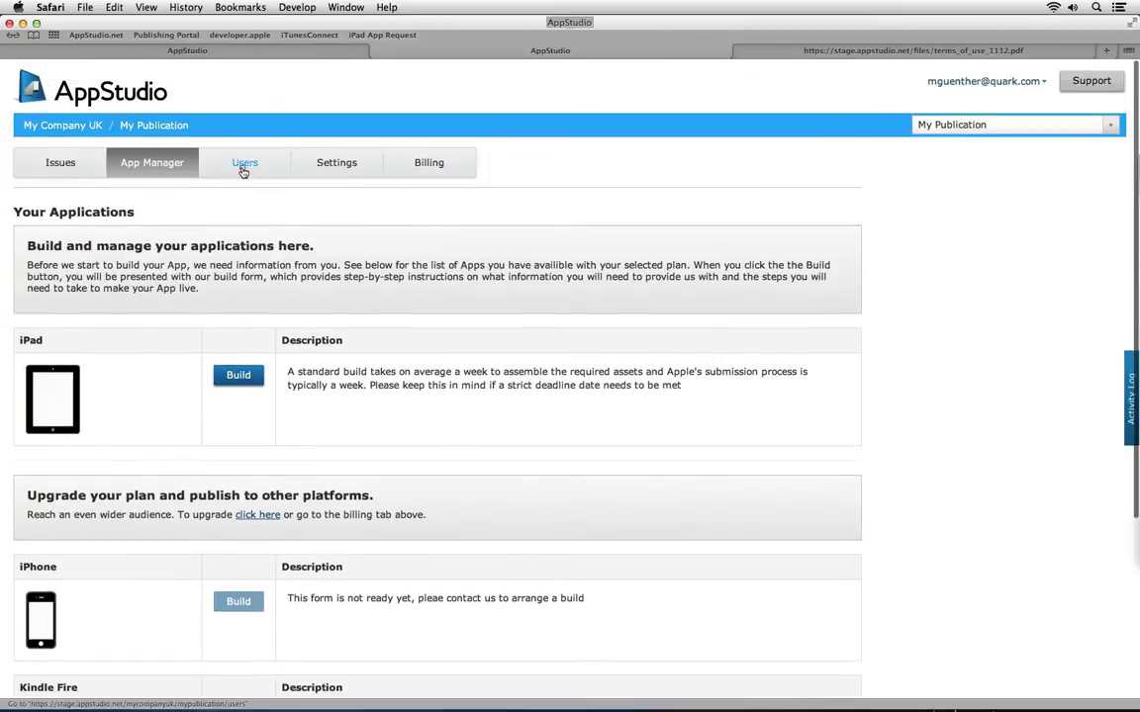
# On the Users page, invite a new user by their e-mail address with the Designer role
pyautogui.click(243, 170)
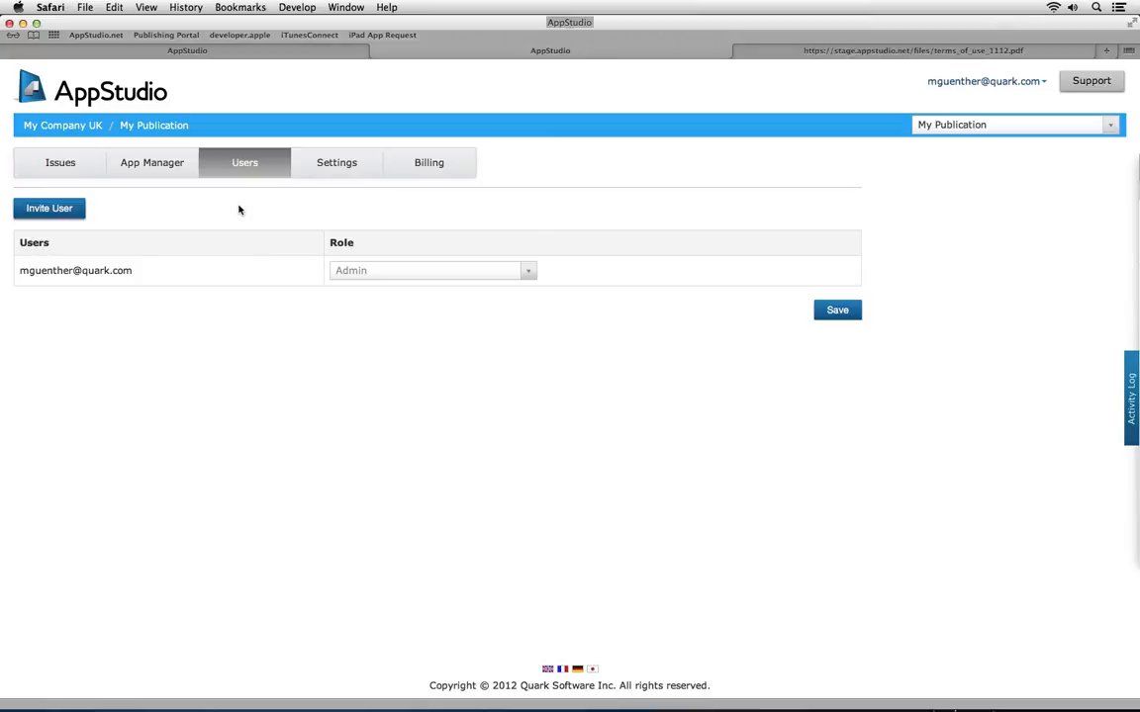
pyautogui.click(48, 208)
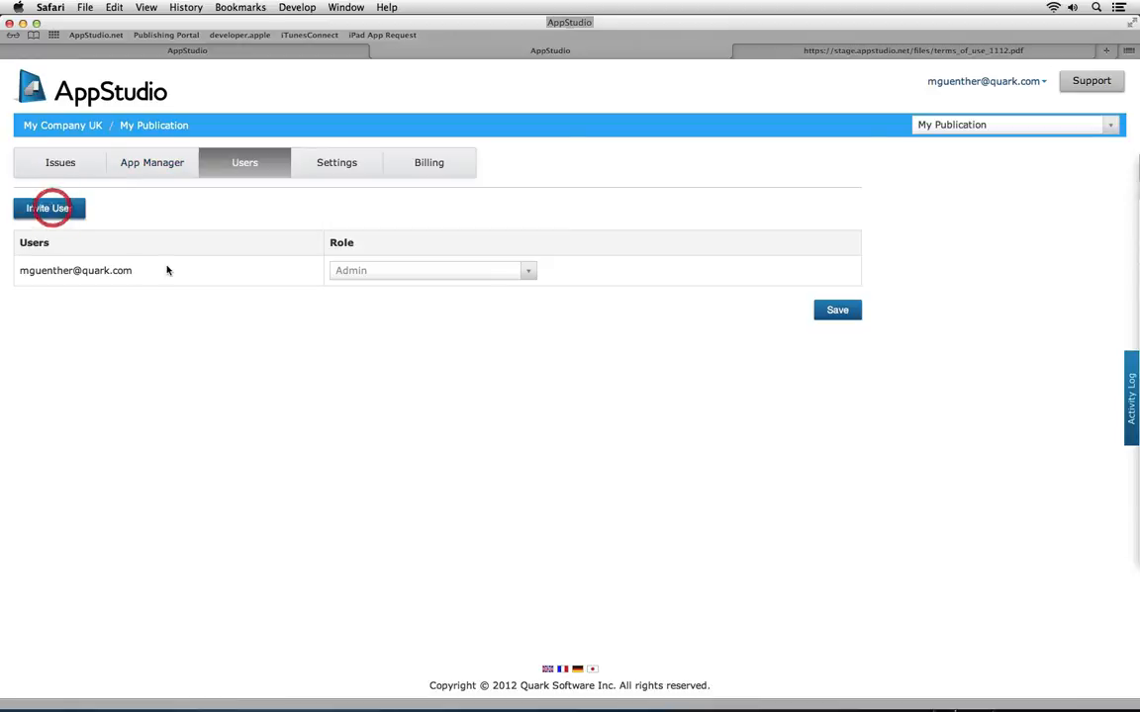
pyautogui.click(544, 255)
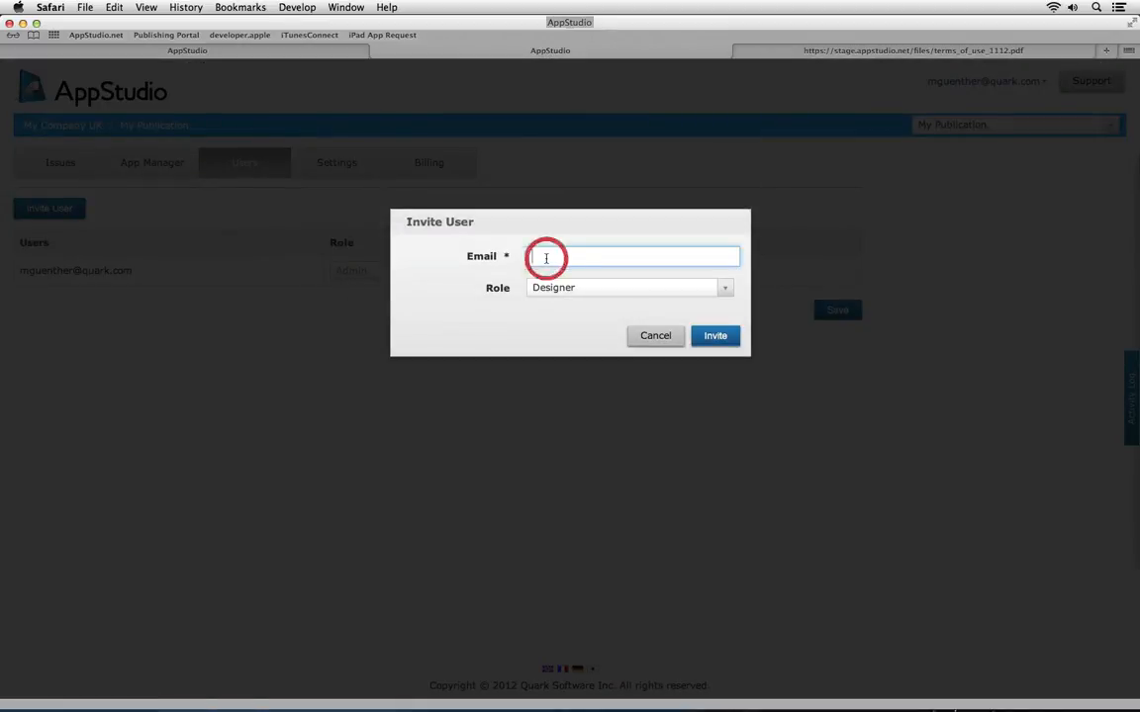
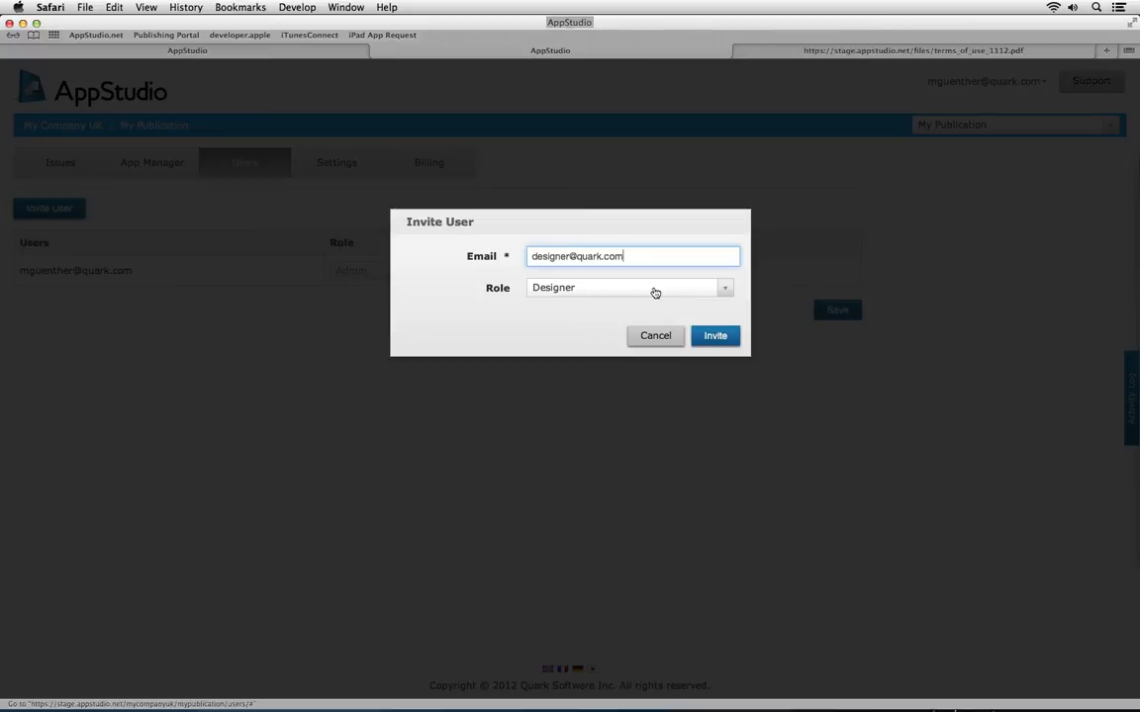
pyautogui.click(724, 288)
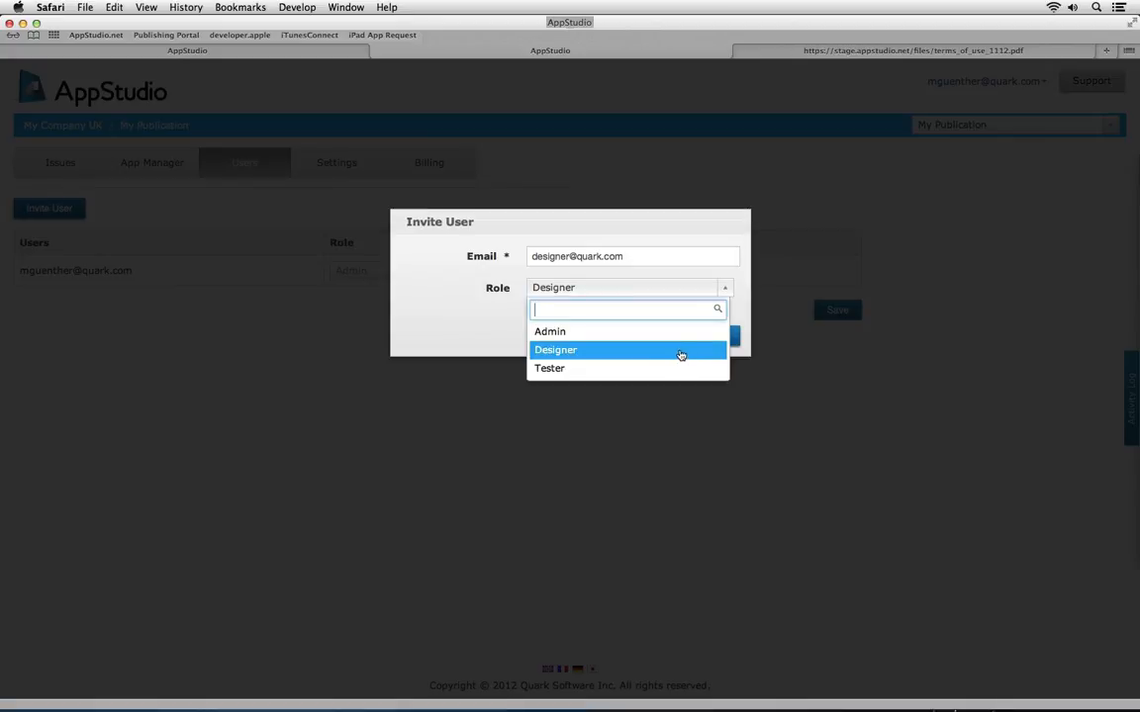
pyautogui.click(681, 351)
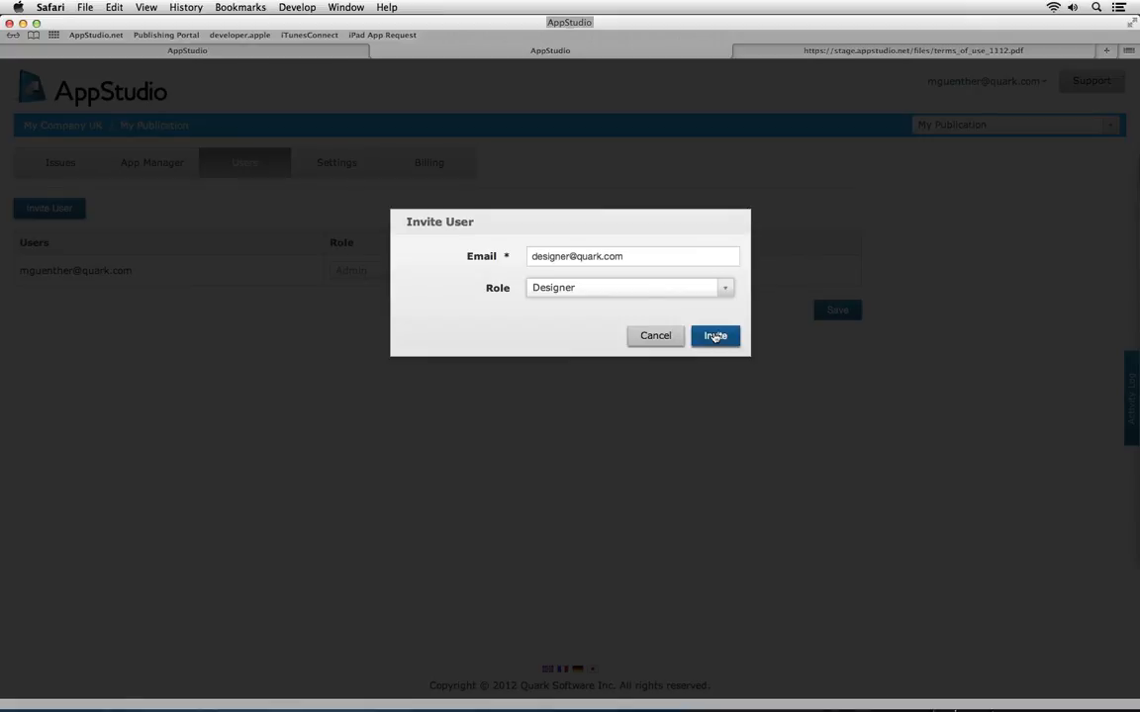
pyautogui.click(714, 336)
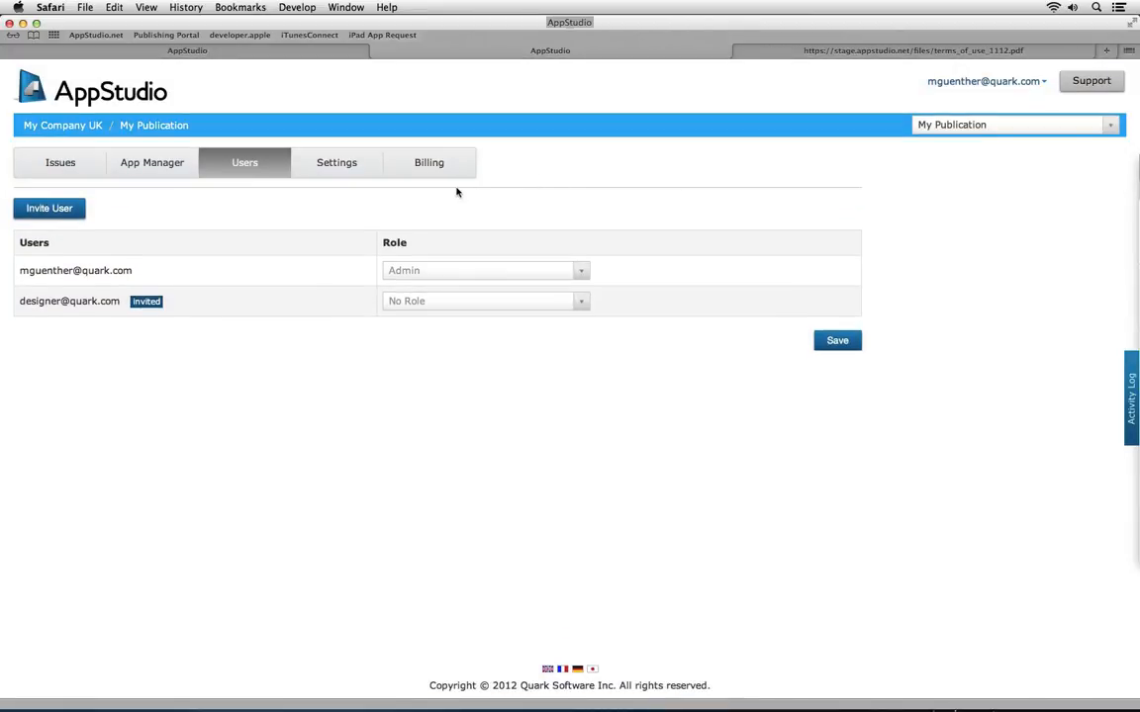
# Open Settings, keep Portrait & Landscape orientation, and expand the Hosting and Sections groups
pyautogui.click(337, 163)
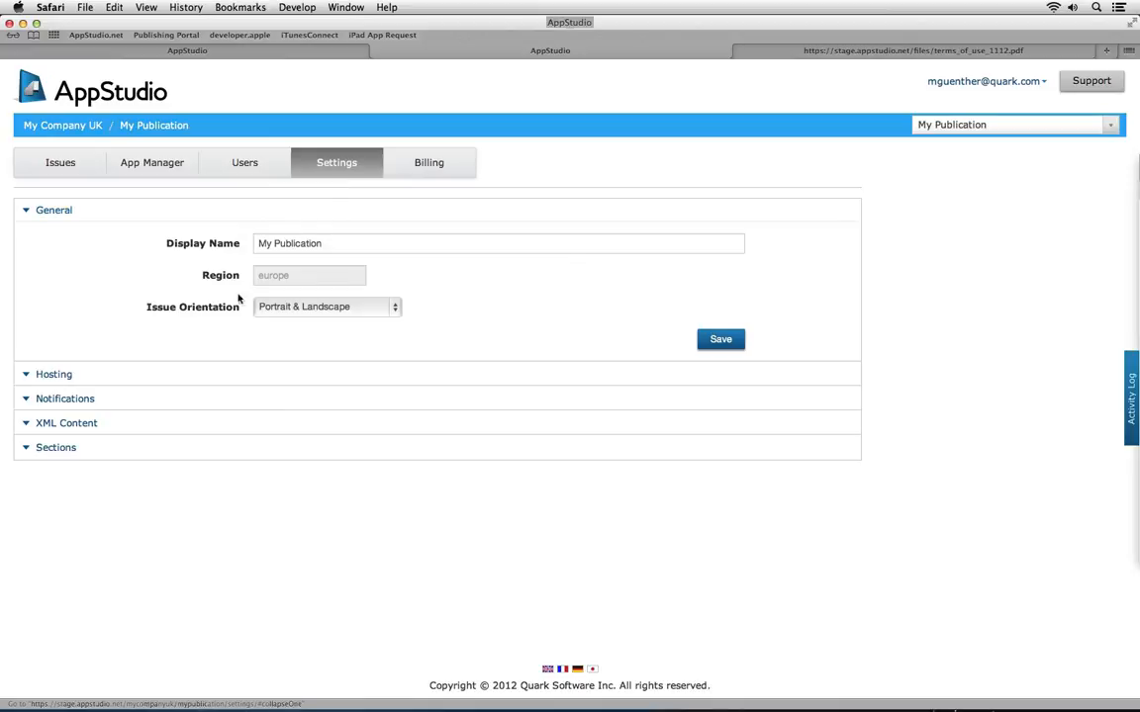
pyautogui.click(394, 306)
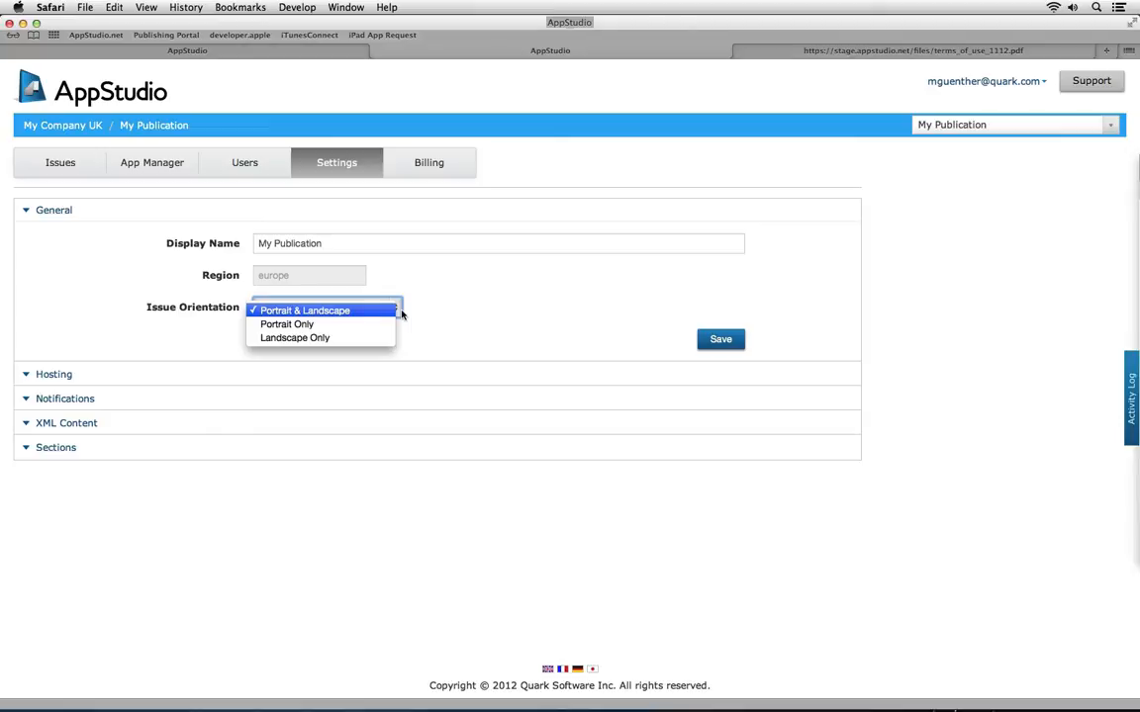
pyautogui.click(367, 309)
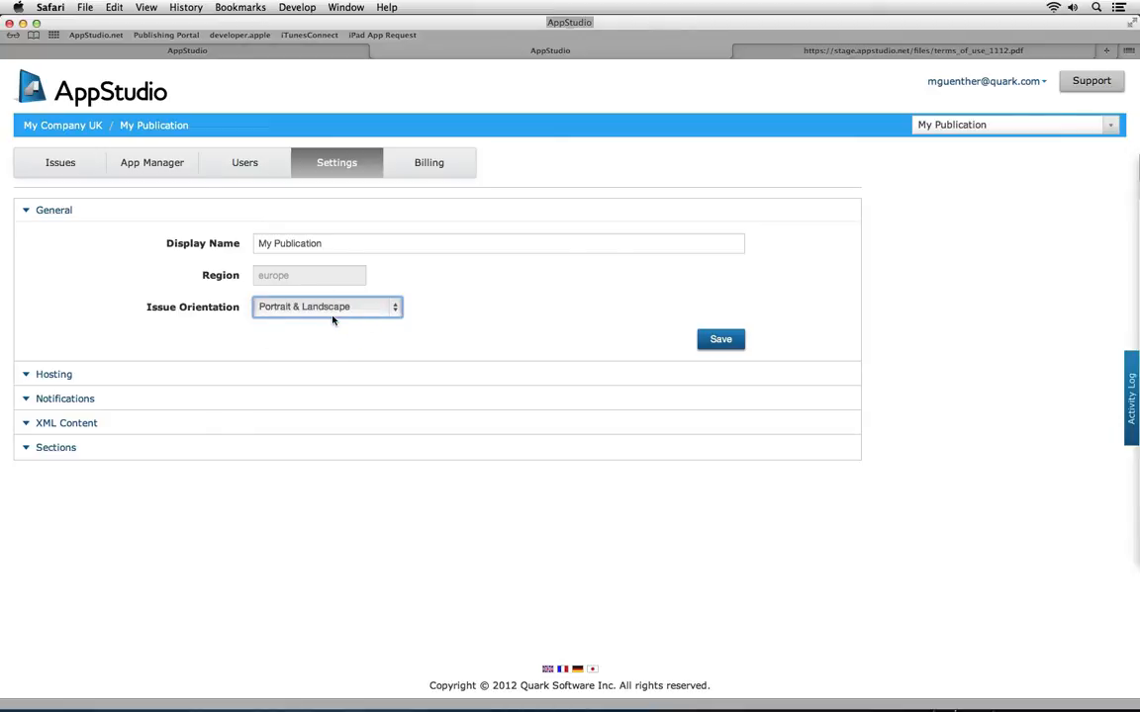
pyautogui.click(64, 374)
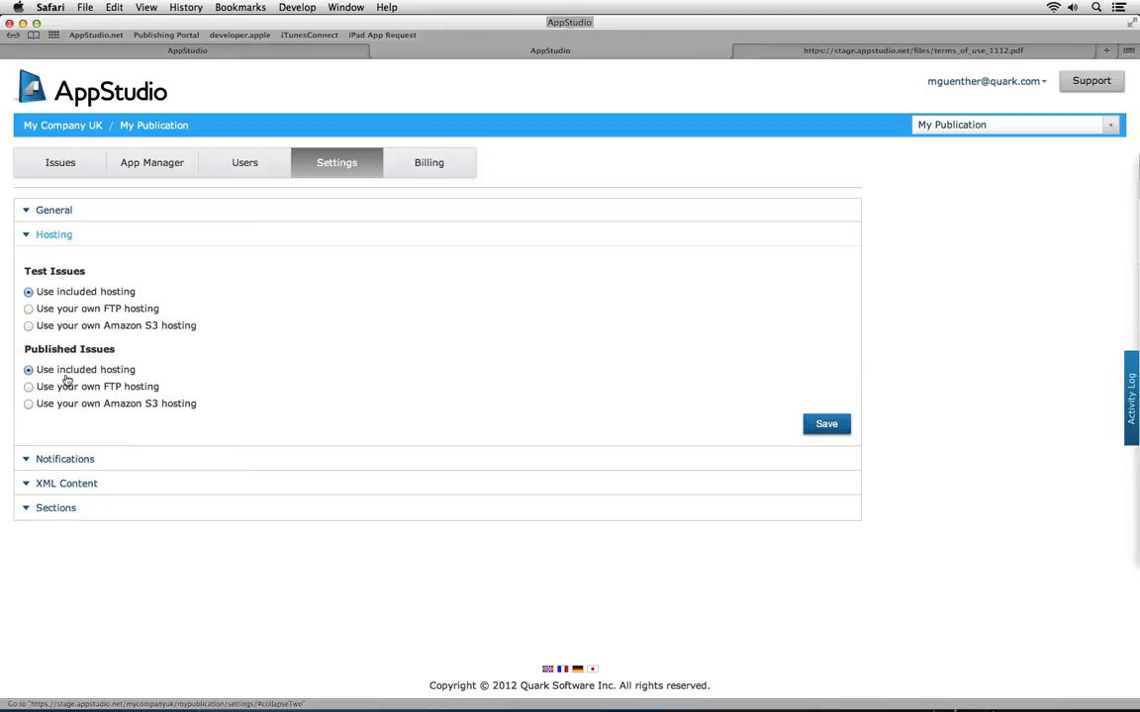
pyautogui.click(71, 507)
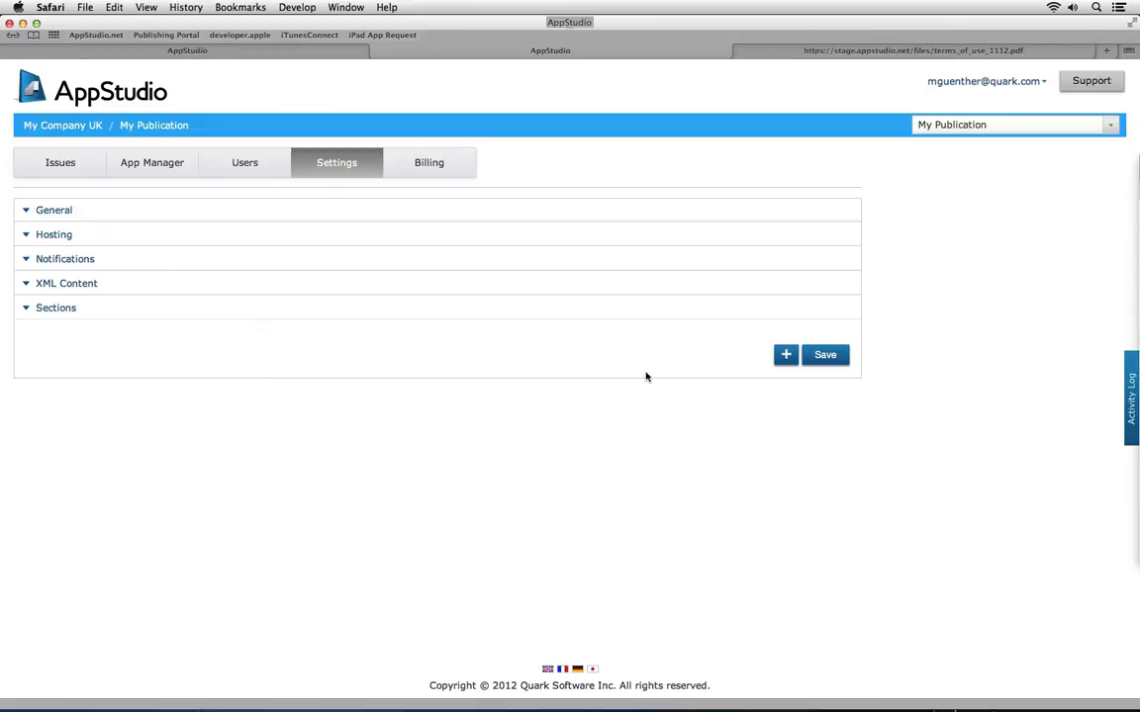
# Add a section named Politics coloured red
pyautogui.click(786, 355)
pyautogui.click(222, 352)
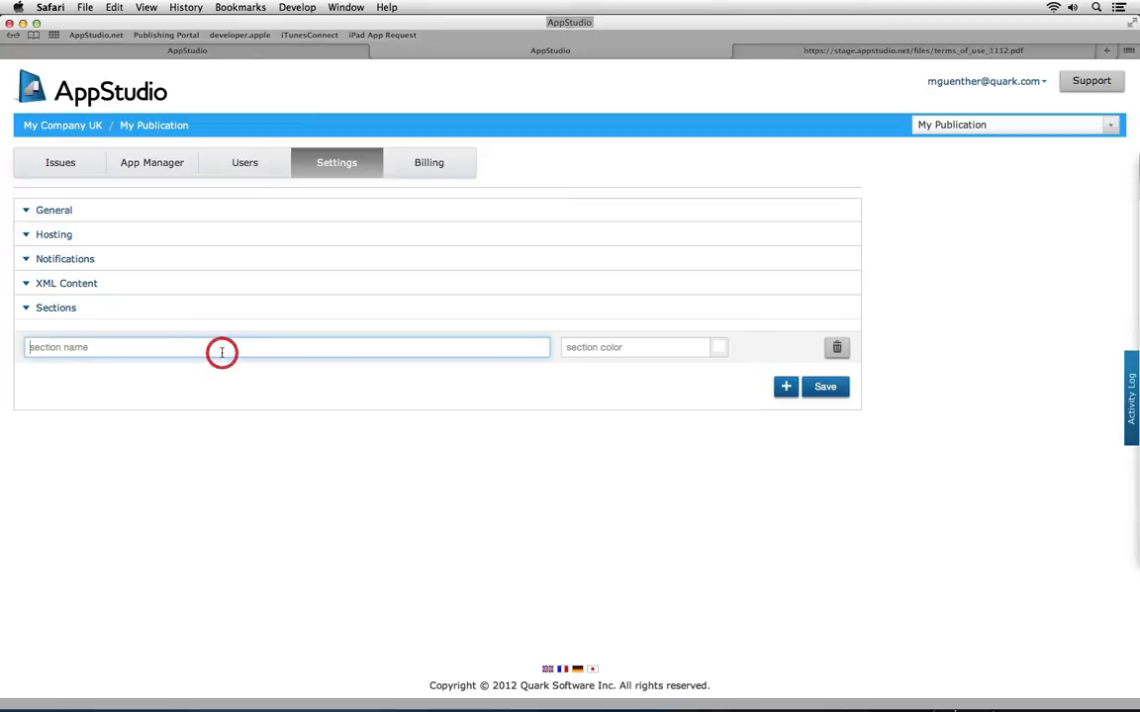
pyautogui.write('Politics')
pyautogui.click(725, 350)
pyautogui.click(771, 370)
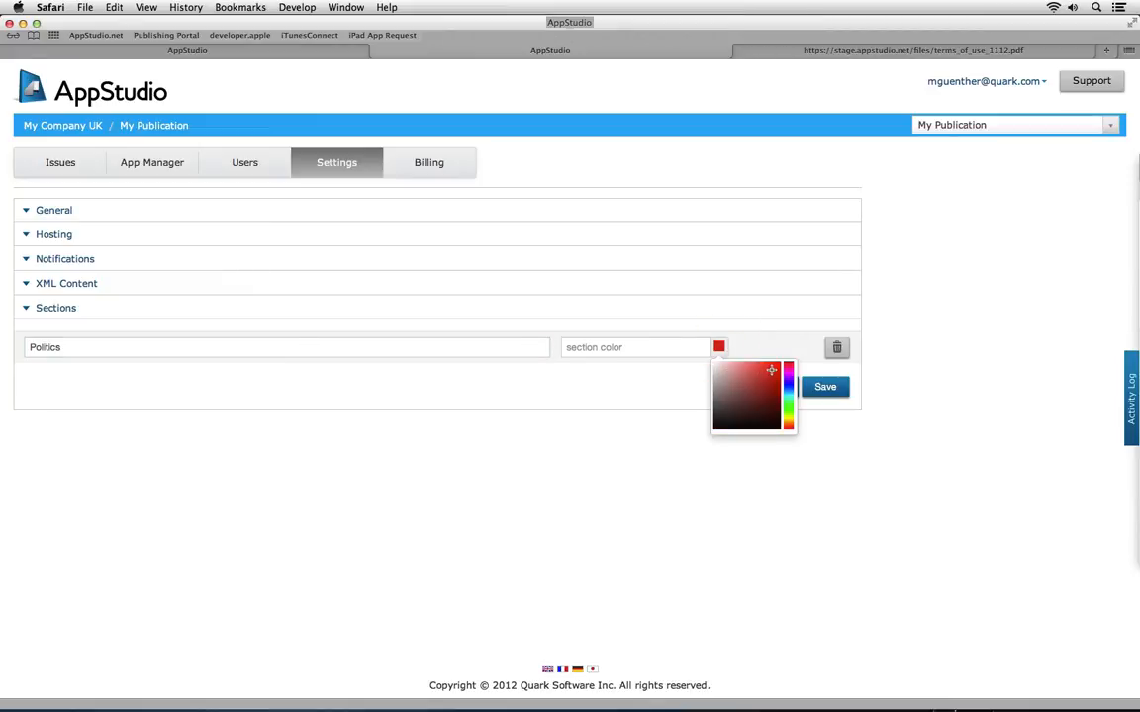
pyautogui.click(766, 341)
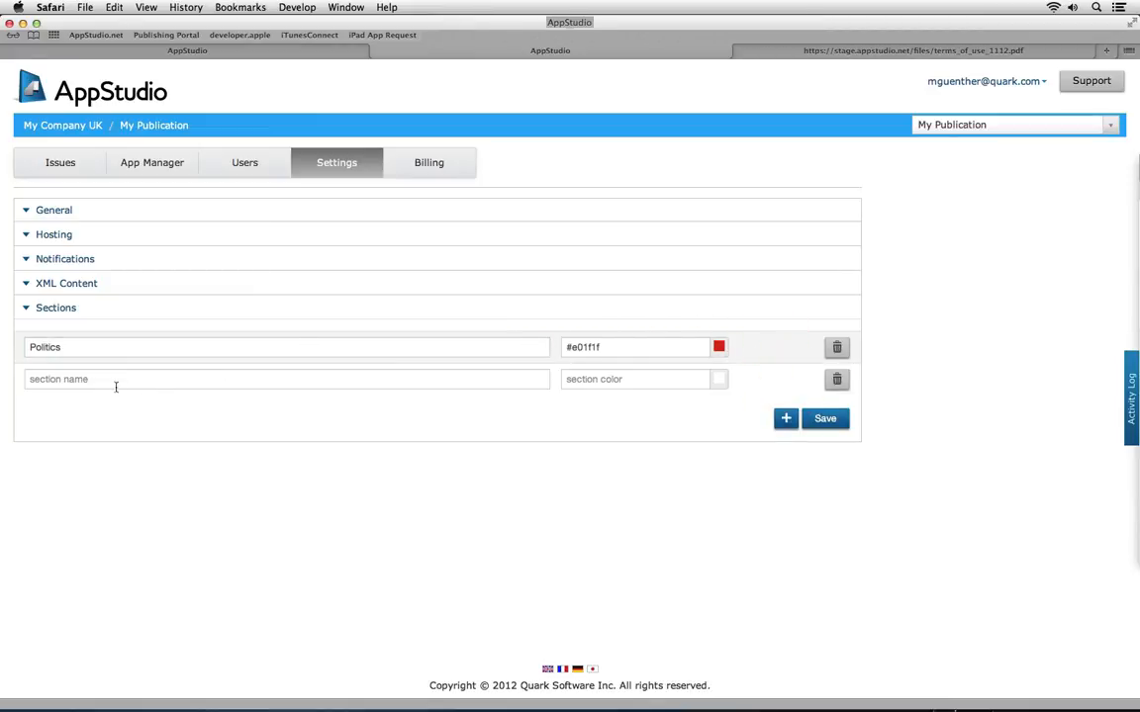
# Add a section named Sports coloured blue
pyautogui.click(115, 384)
pyautogui.write('Spor')
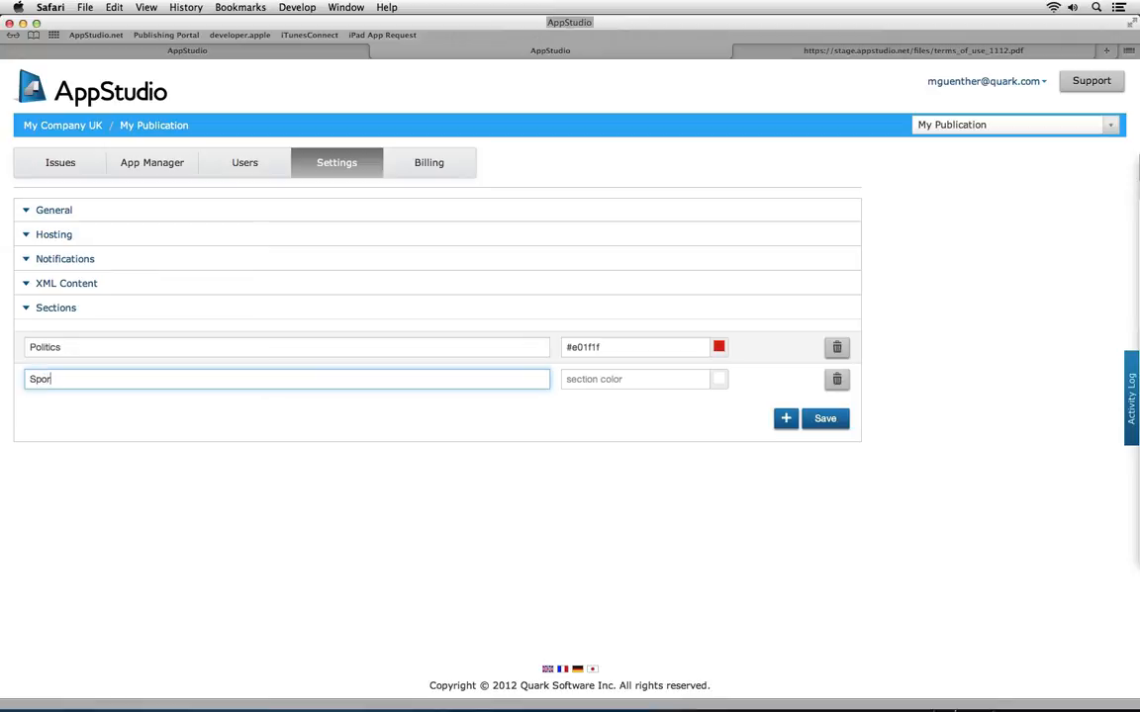
pyautogui.write('ts')
pyautogui.click(719, 379)
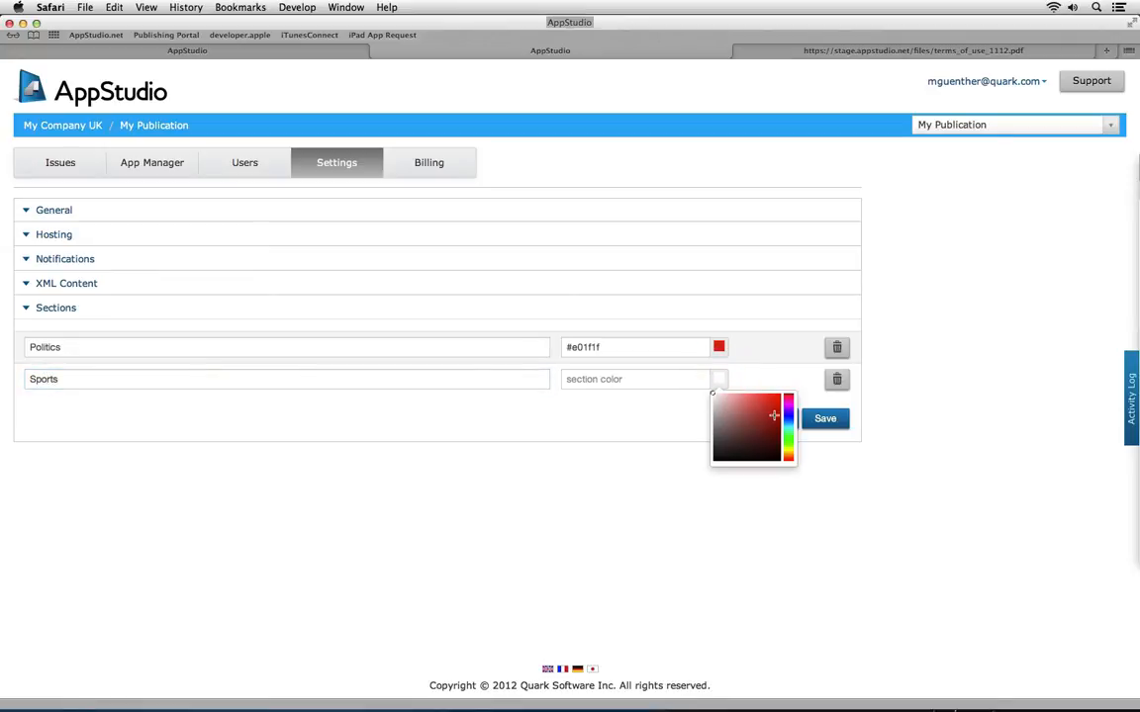
pyautogui.click(786, 406)
pyautogui.click(681, 407)
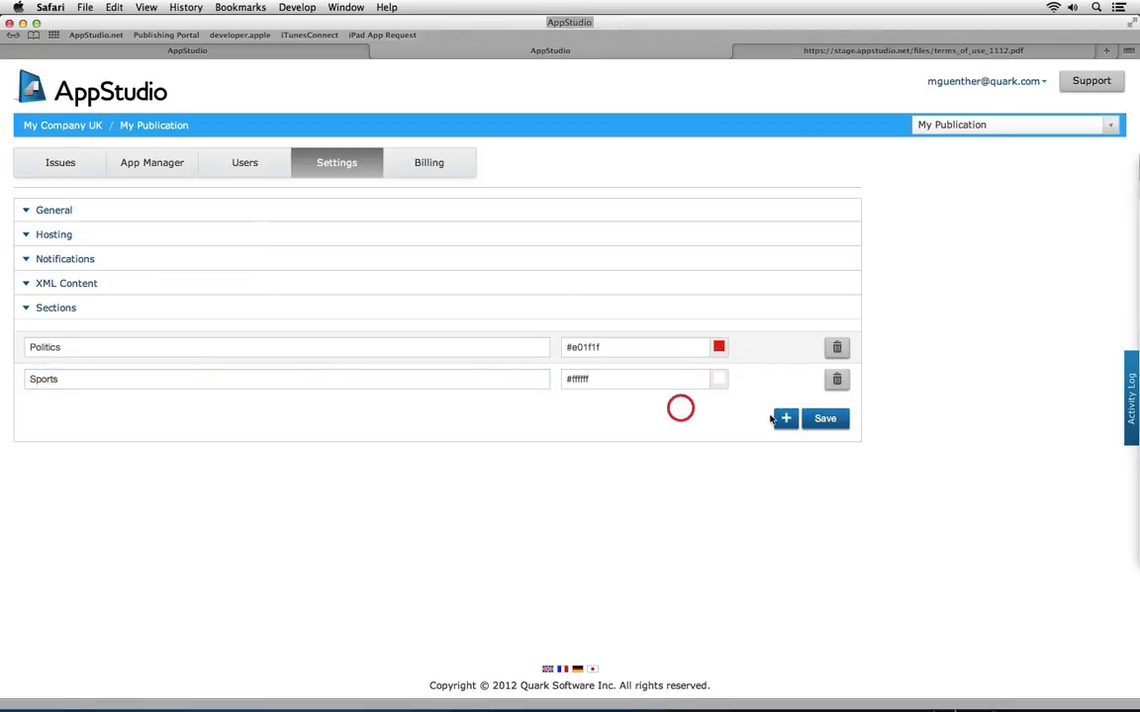
pyautogui.click(719, 381)
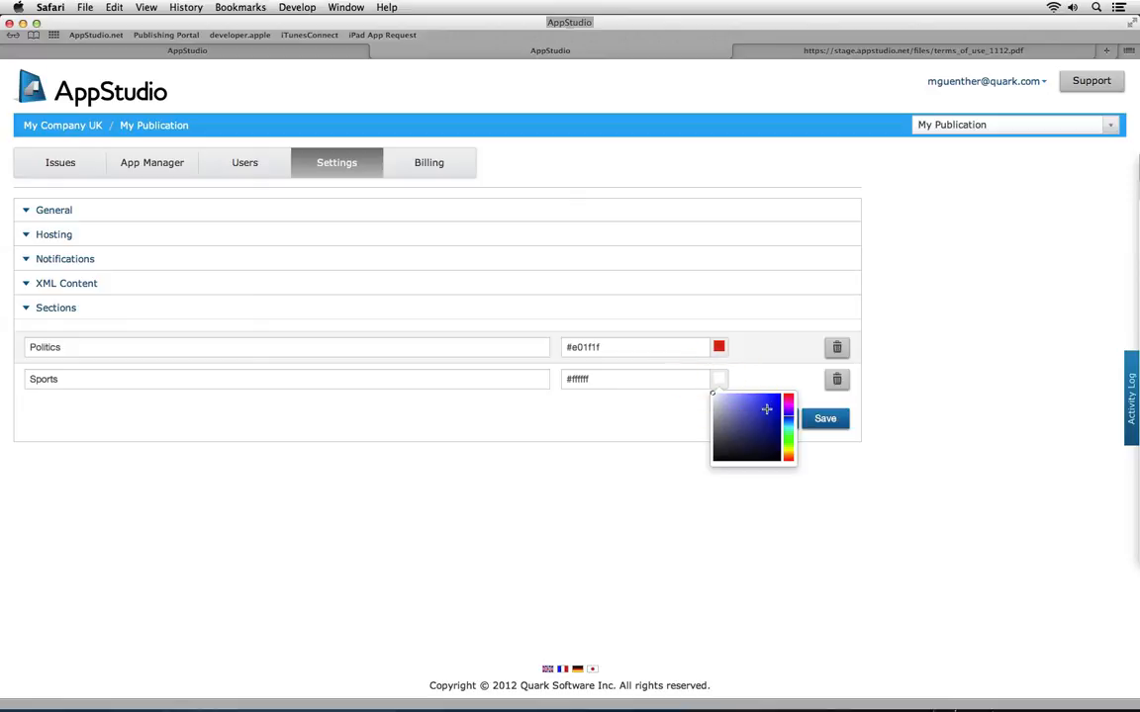
pyautogui.click(767, 409)
pyautogui.click(773, 382)
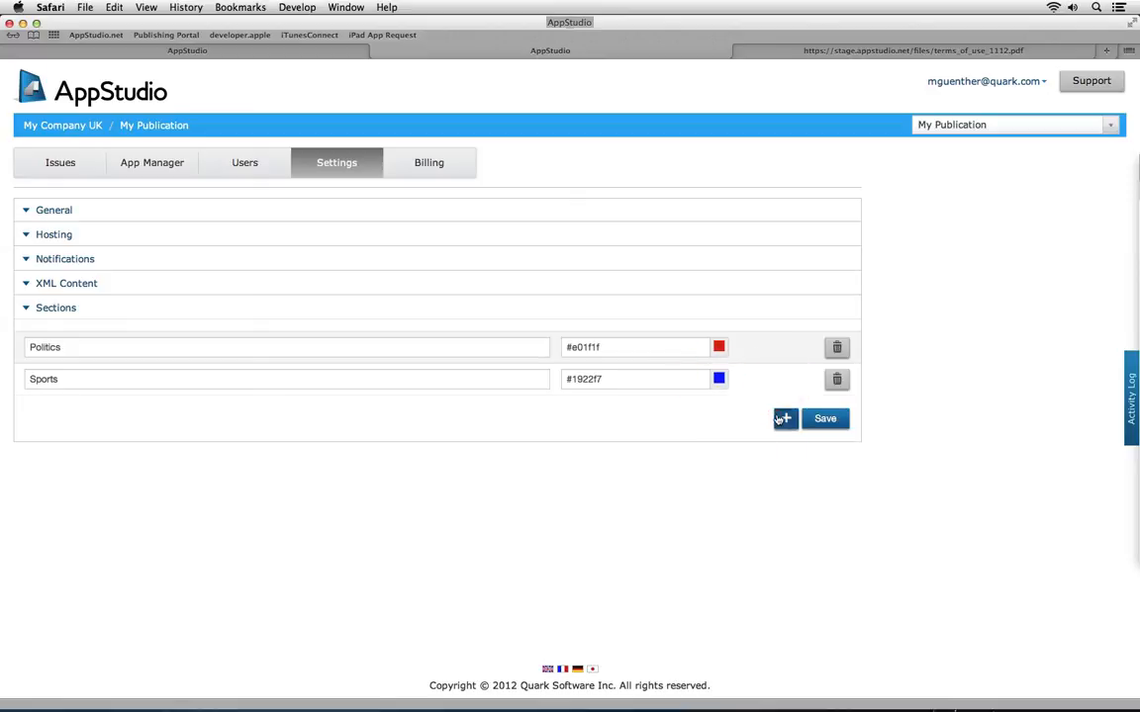
# Add an orange Annual Reports section and save all three sections
pyautogui.click(783, 418)
pyautogui.click(277, 409)
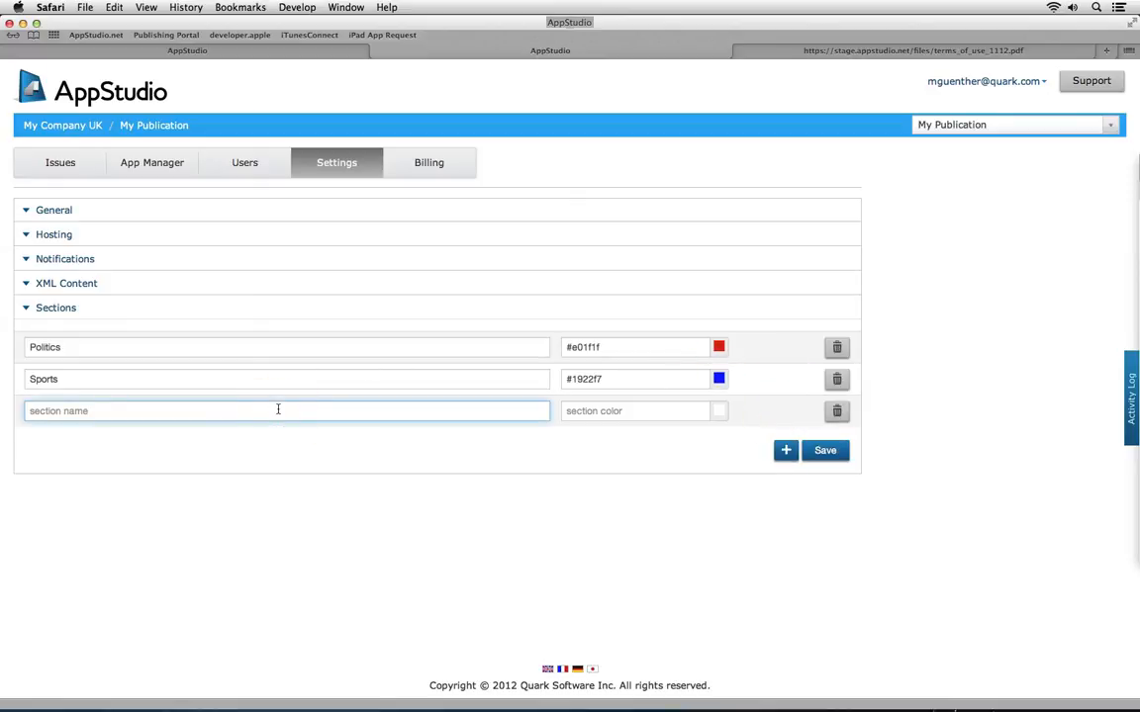
pyautogui.write('Annual Reports')
pyautogui.click(720, 411)
pyautogui.click(787, 487)
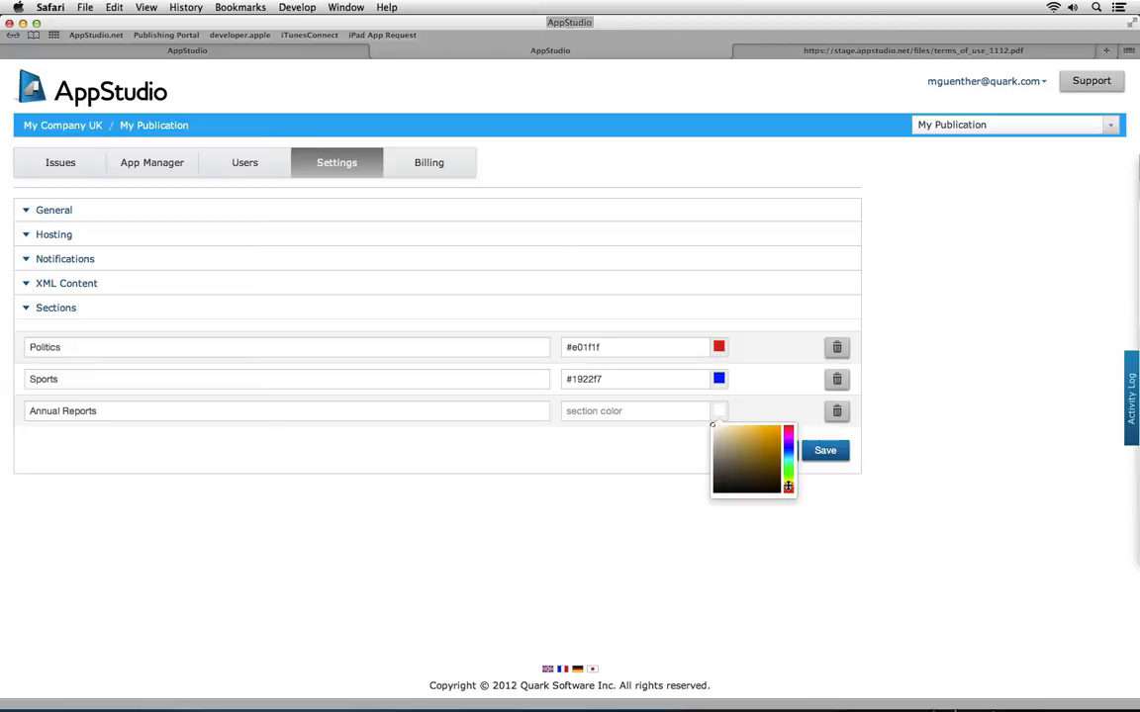
pyautogui.click(788, 482)
pyautogui.click(771, 432)
pyautogui.click(662, 442)
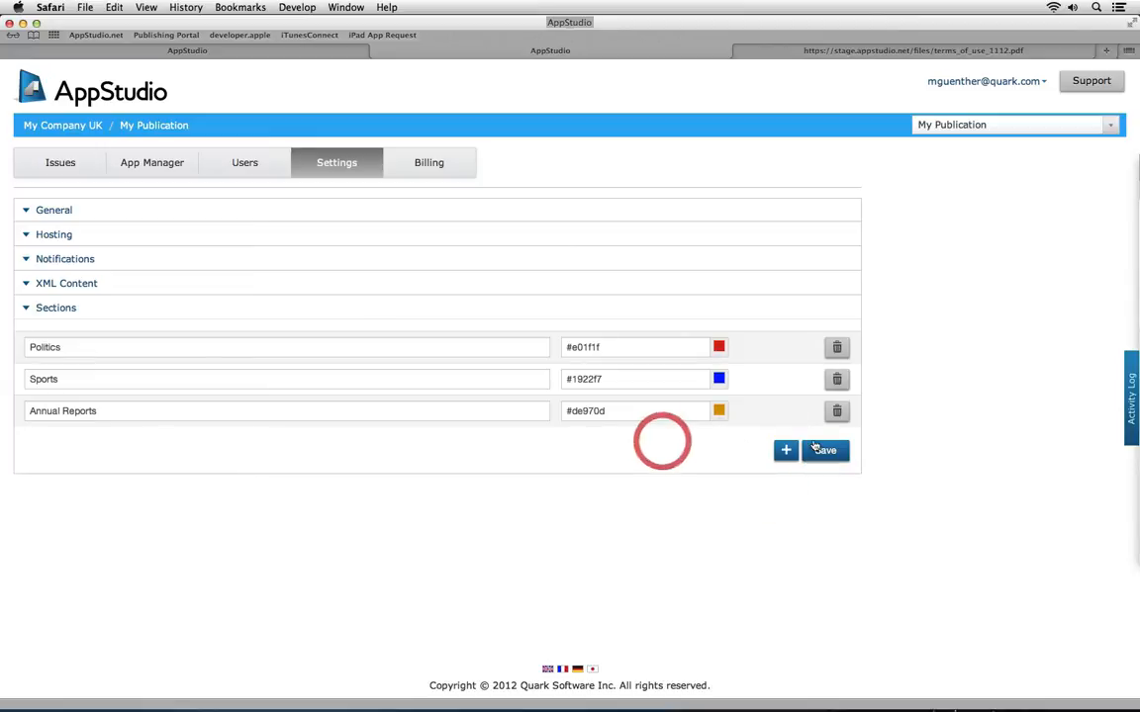
pyautogui.click(816, 450)
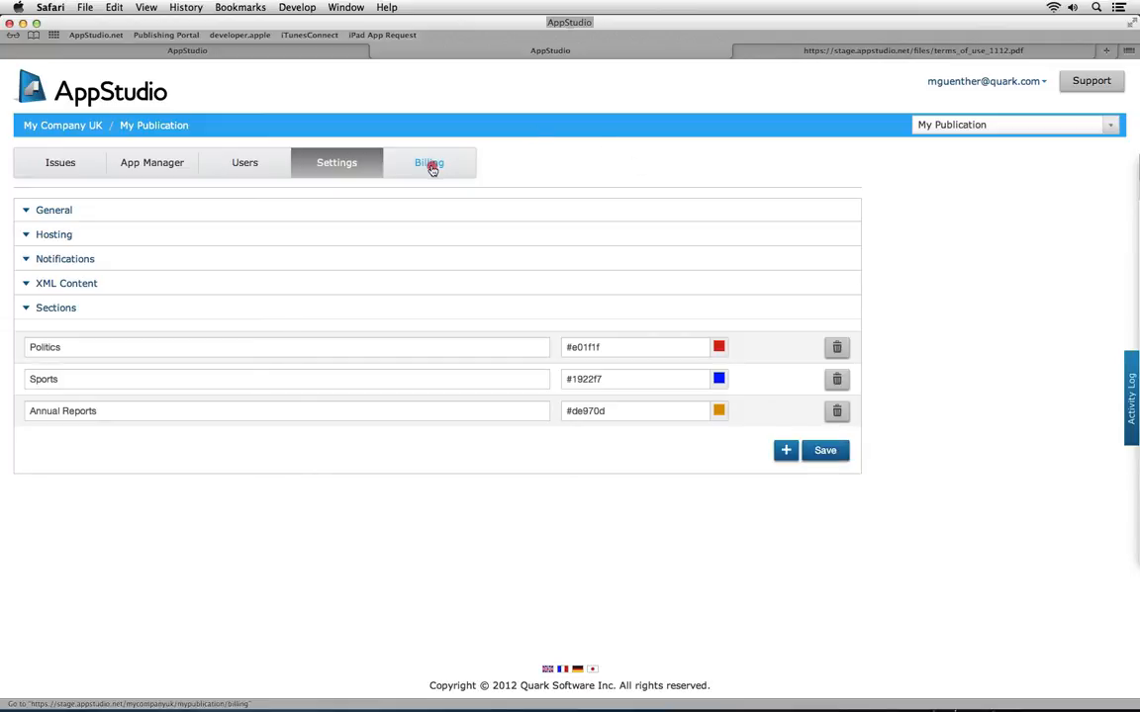
# Look at the Billing plan options, then go back to My Publication's Issues list
pyautogui.click(432, 169)
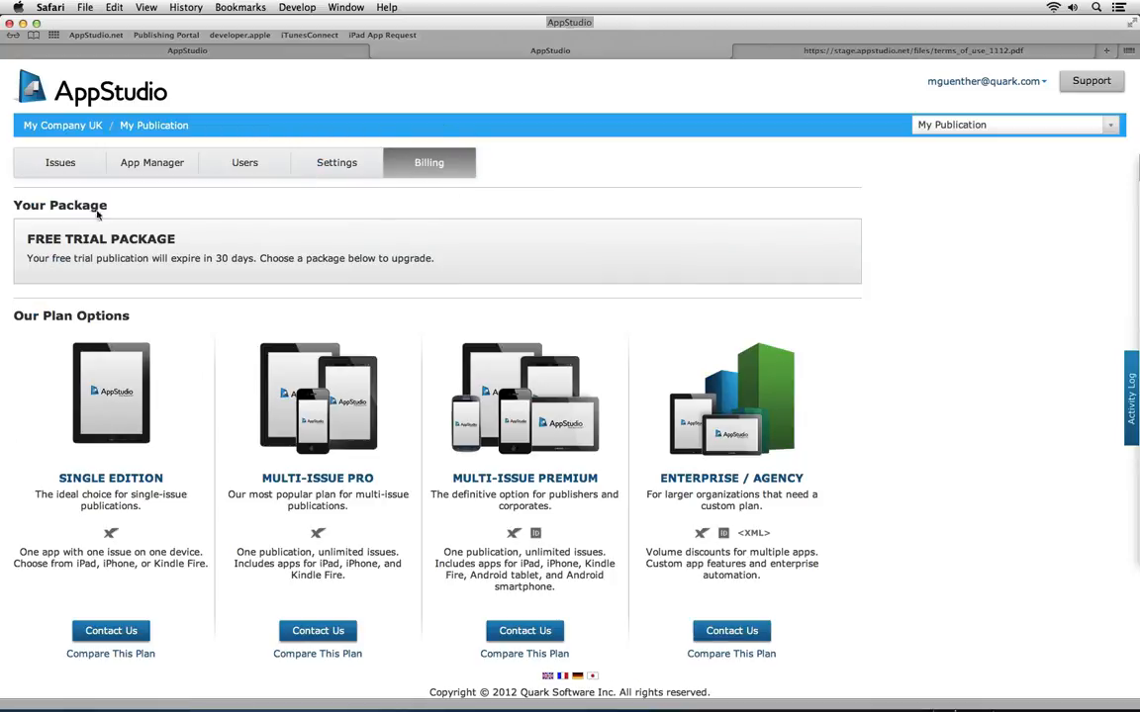
pyautogui.click(131, 130)
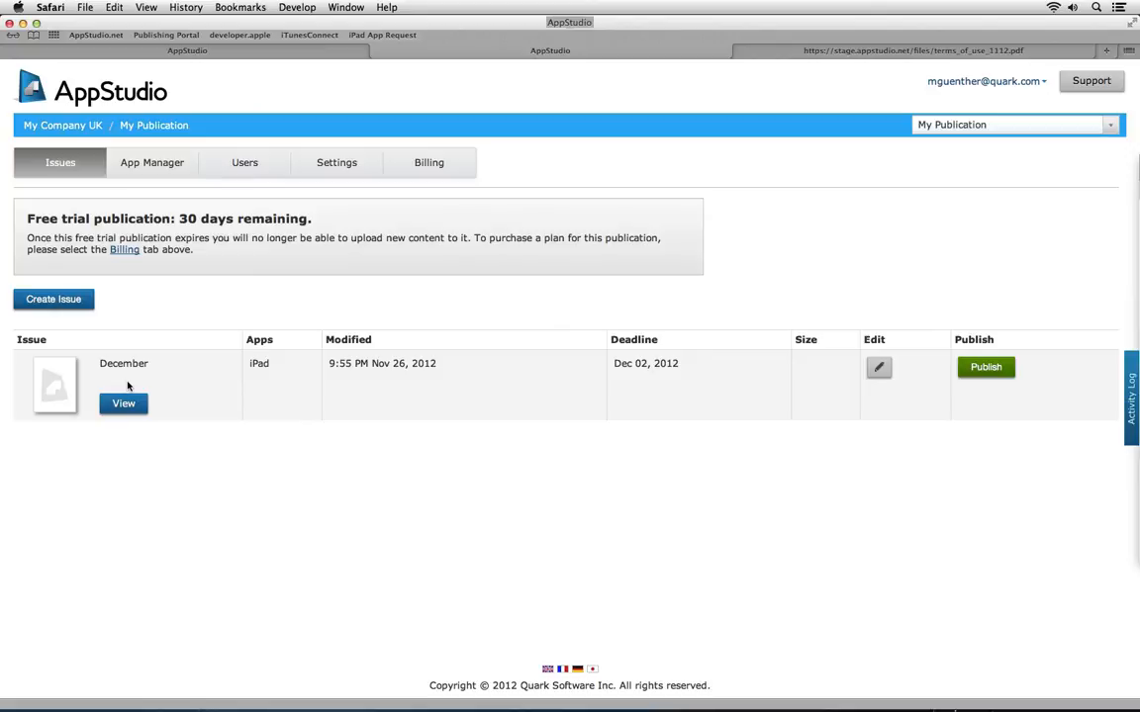
# Review the December issue's Edit Issue dialog and cancel without changes
pyautogui.click(879, 368)
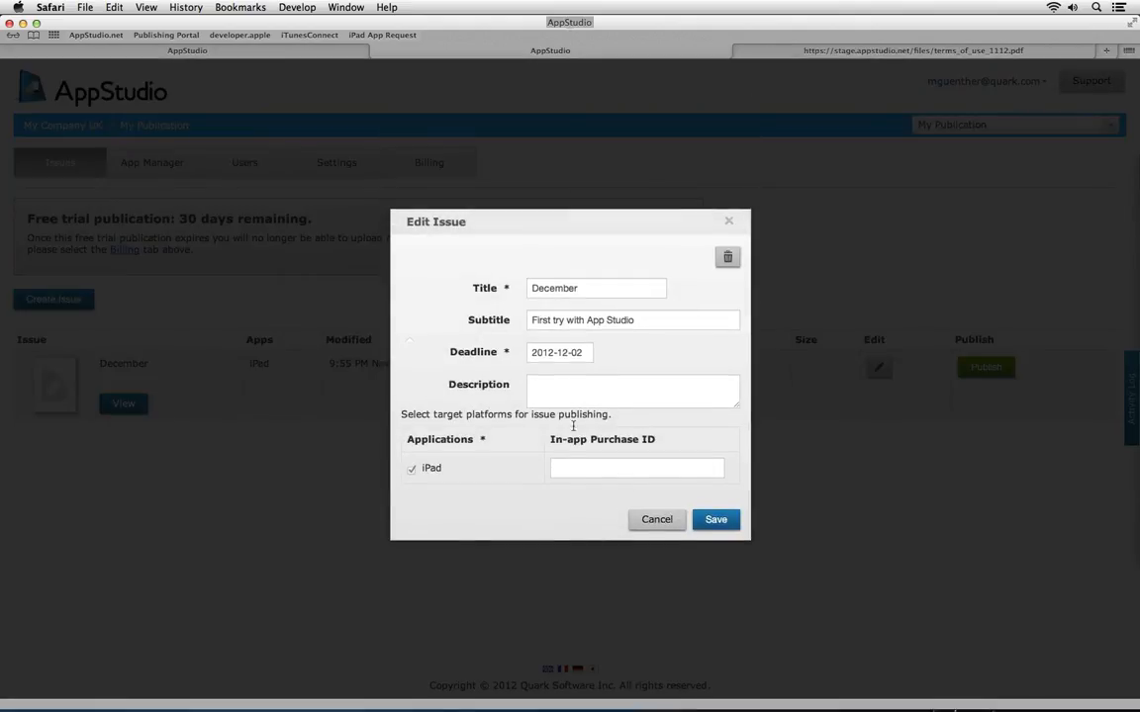
pyautogui.click(650, 519)
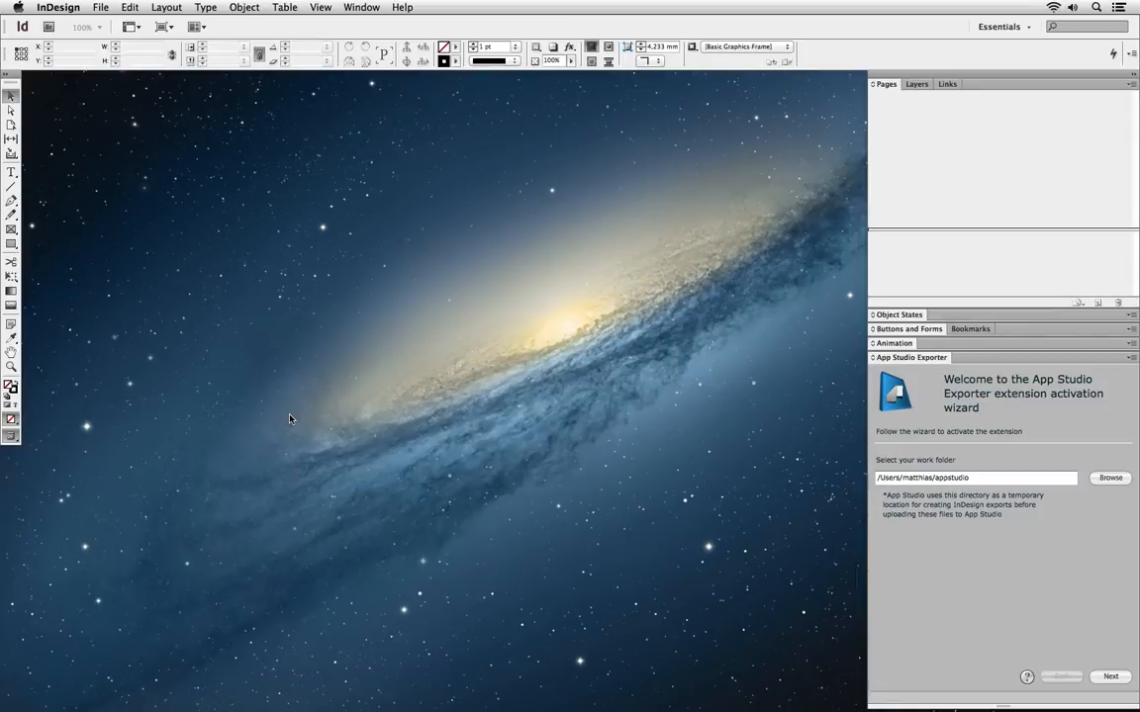
# Start a new InDesign document and set its intent to Digital Publishing
pyautogui.press('super+n')
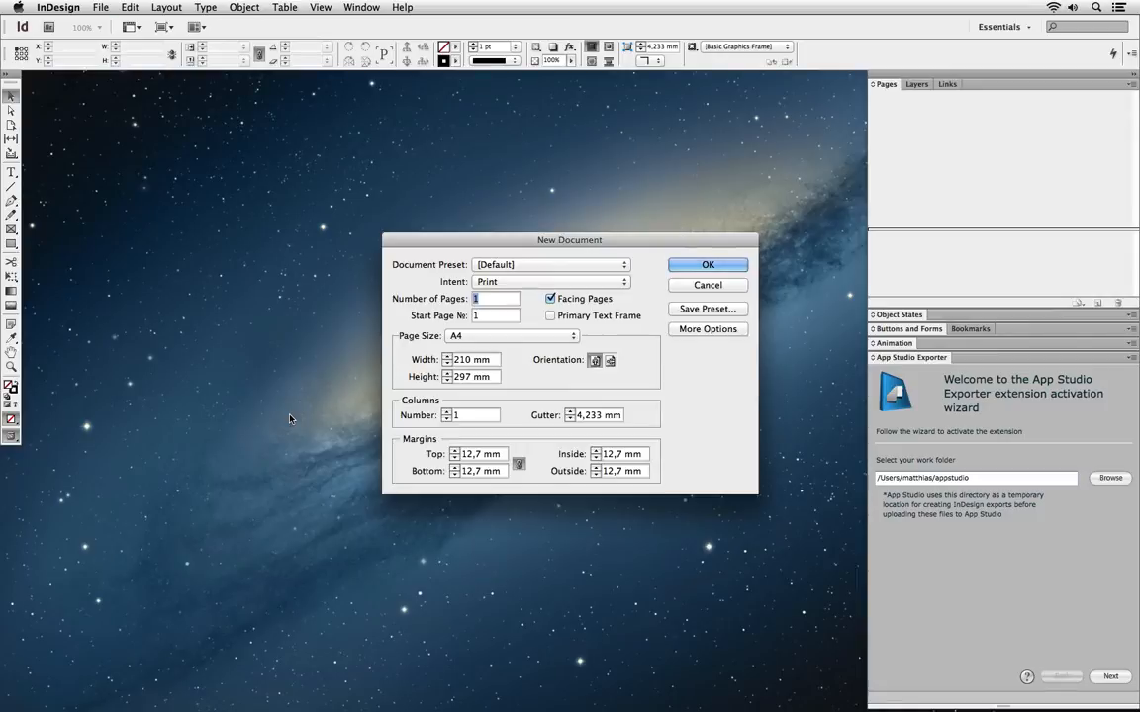
pyautogui.click(622, 283)
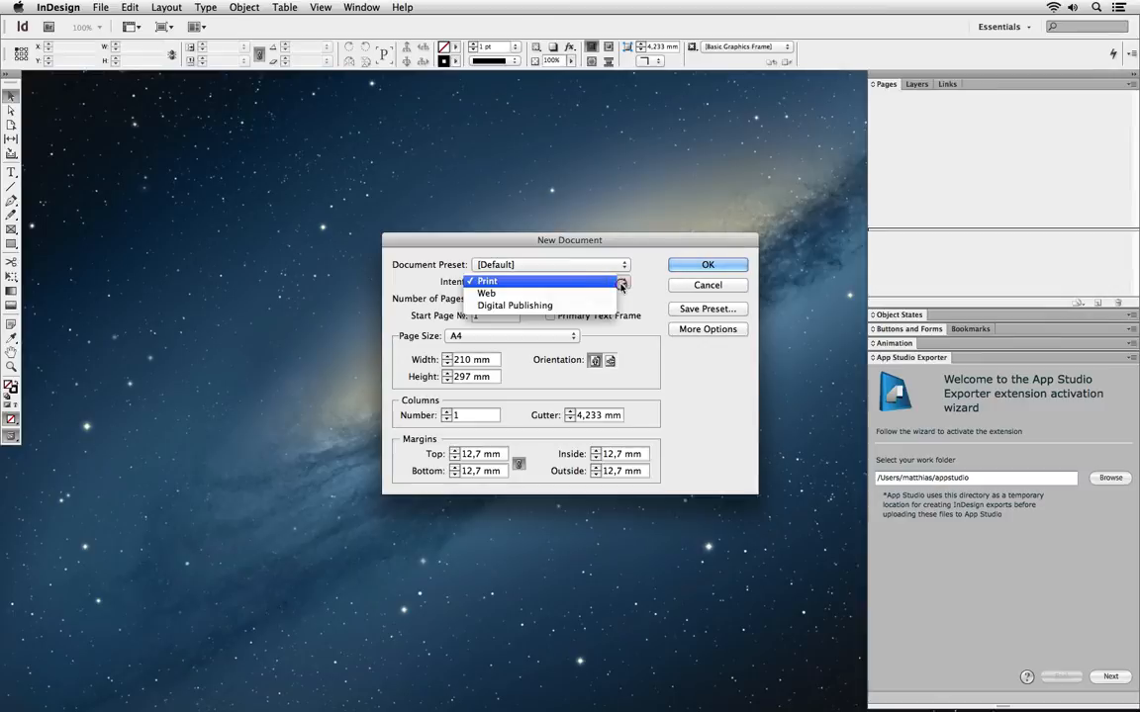
pyautogui.click(591, 306)
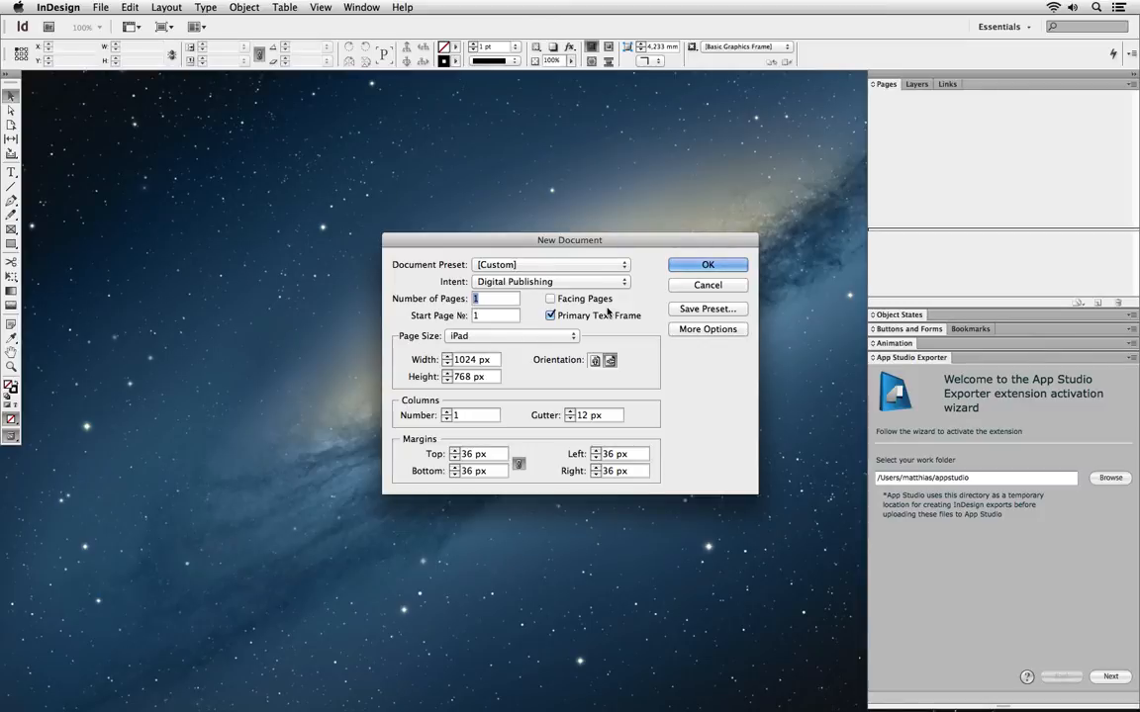
# Change the page height from 768 to 748 px
pyautogui.click(472, 377)
pyautogui.doubleClick(458, 377)
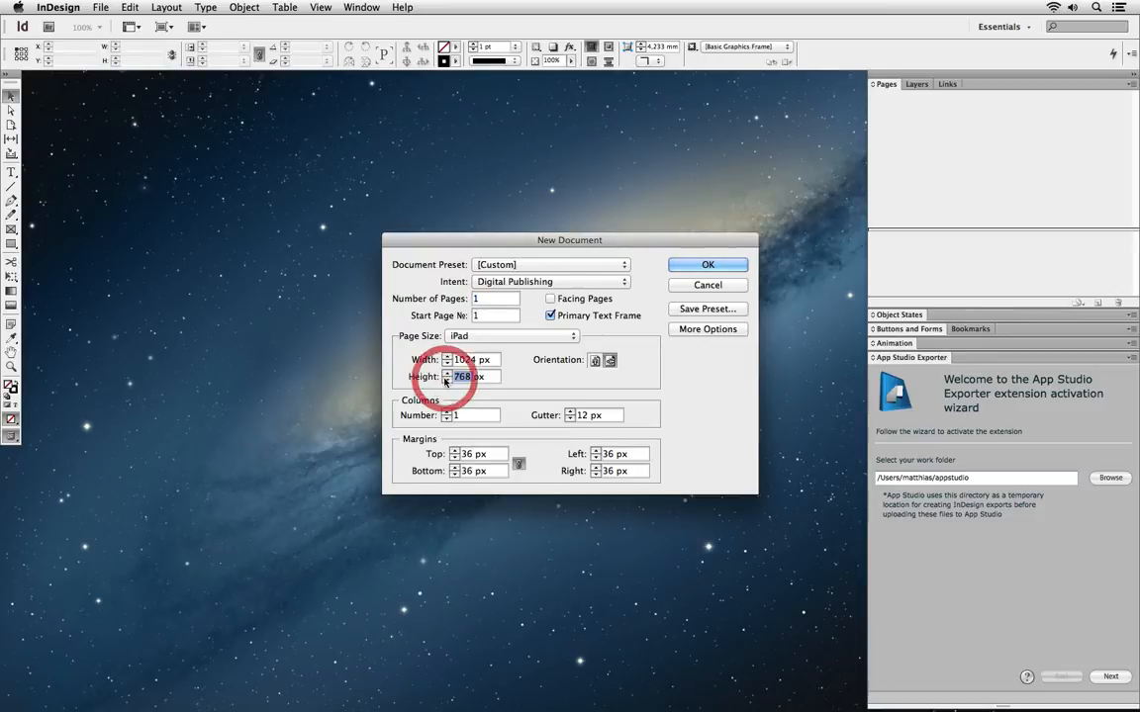
pyautogui.write('748')
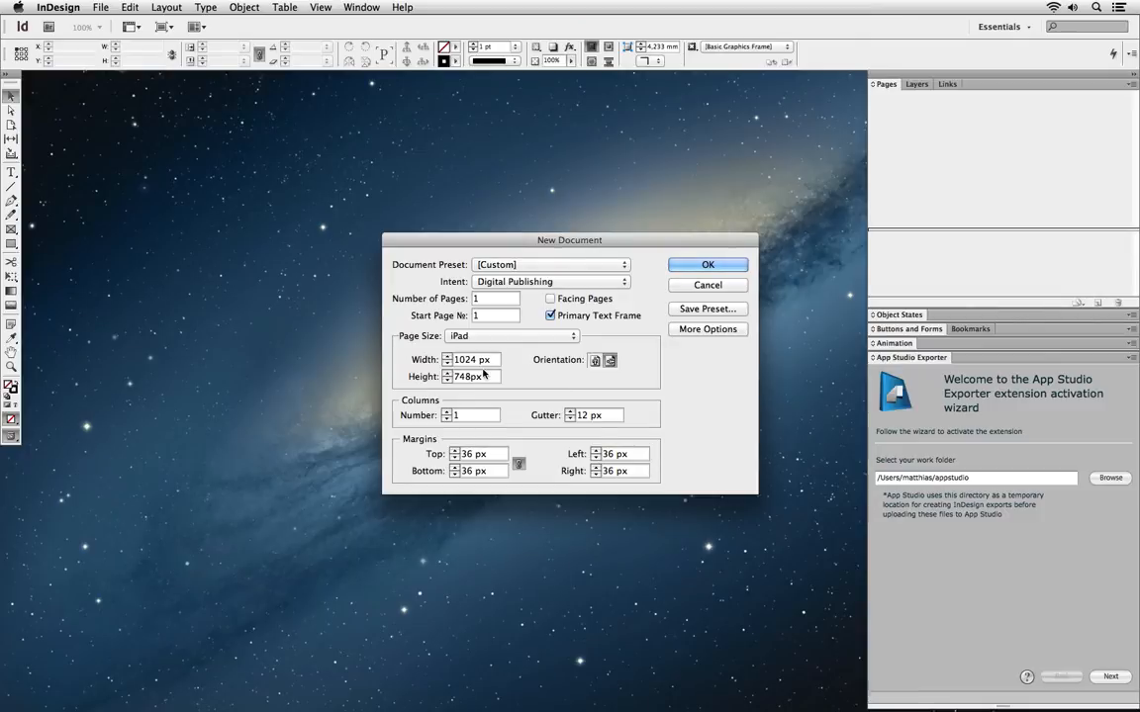
# Set unlinked margins to top 44, bottom 35, left 0, right 0, without a primary text frame, and create the document
pyautogui.click(519, 465)
pyautogui.moveTo(489, 454); pyautogui.dragTo(461, 454)
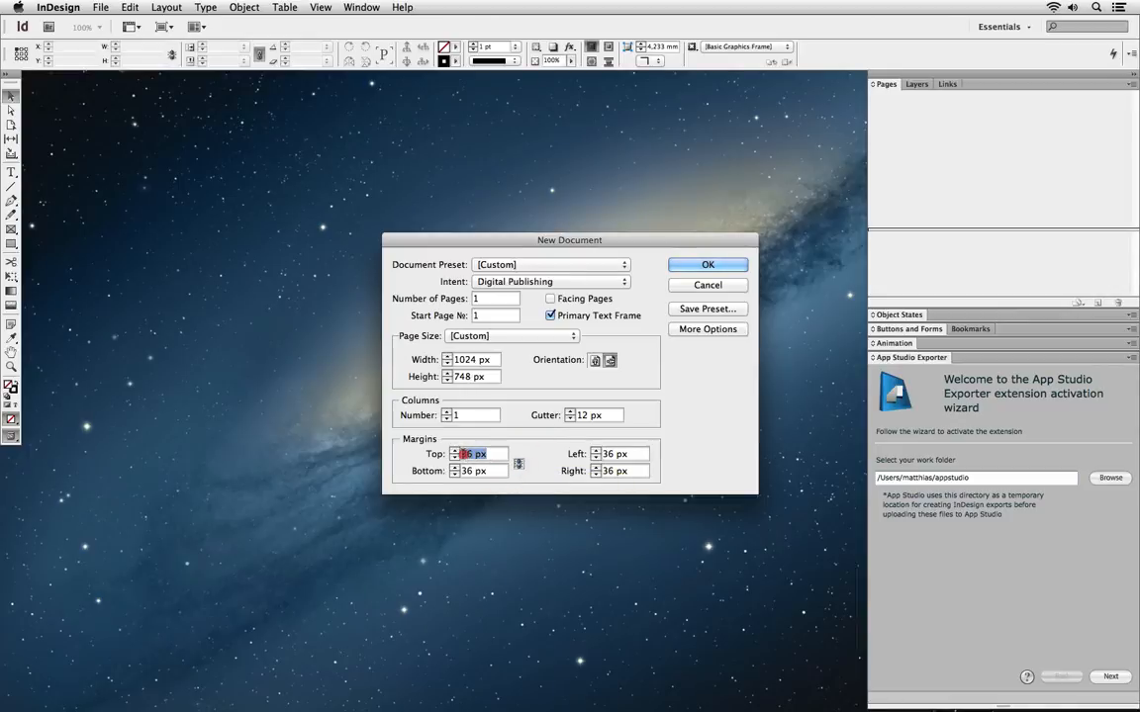
pyautogui.write('44')
pyautogui.press('Tab')
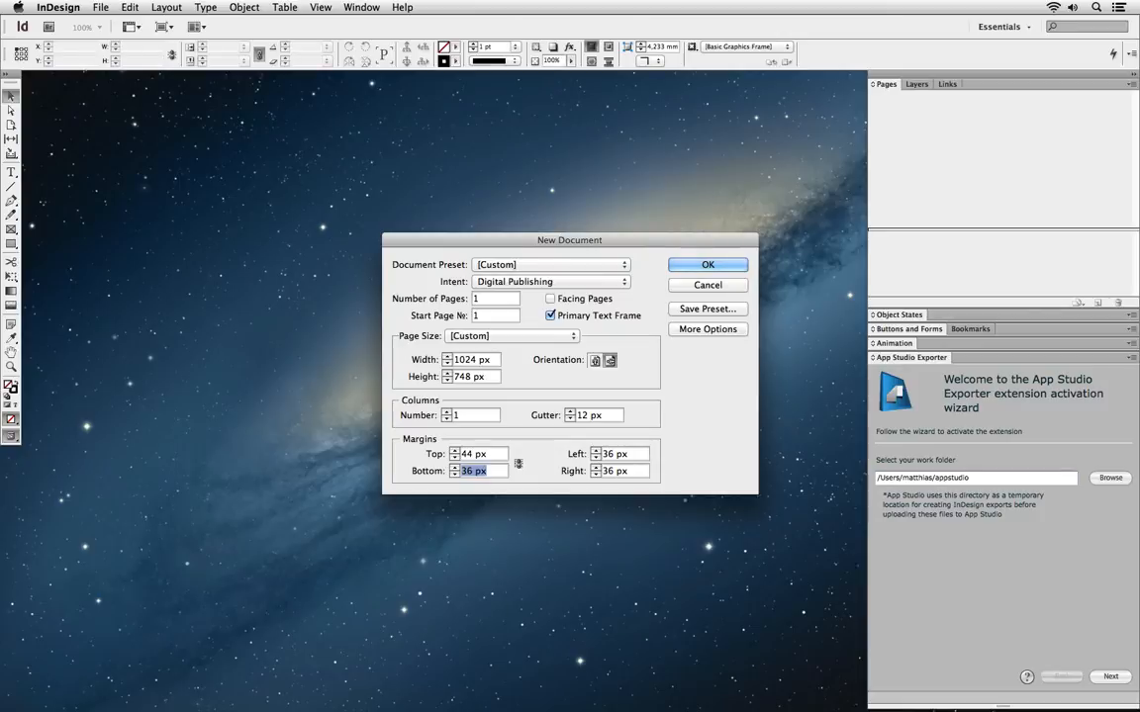
pyautogui.write('35')
pyautogui.press('Tab')
pyautogui.write('0')
pyautogui.press('Tab')
pyautogui.write('0')
pyautogui.click(550, 315)
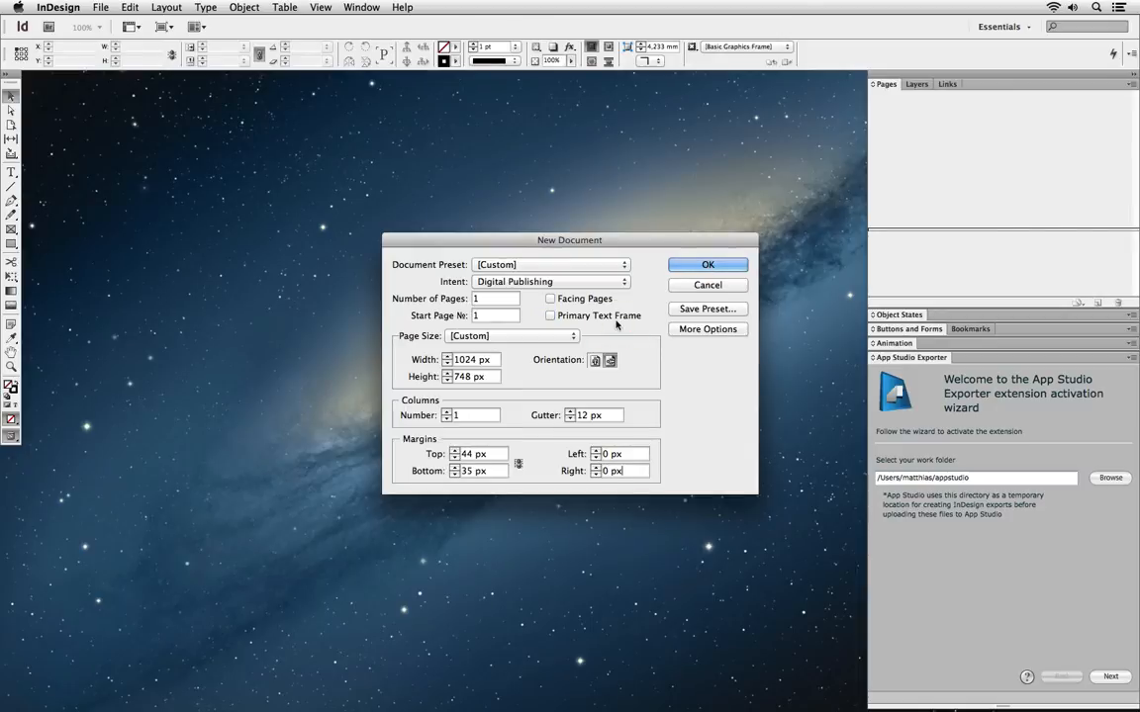
pyautogui.click(687, 265)
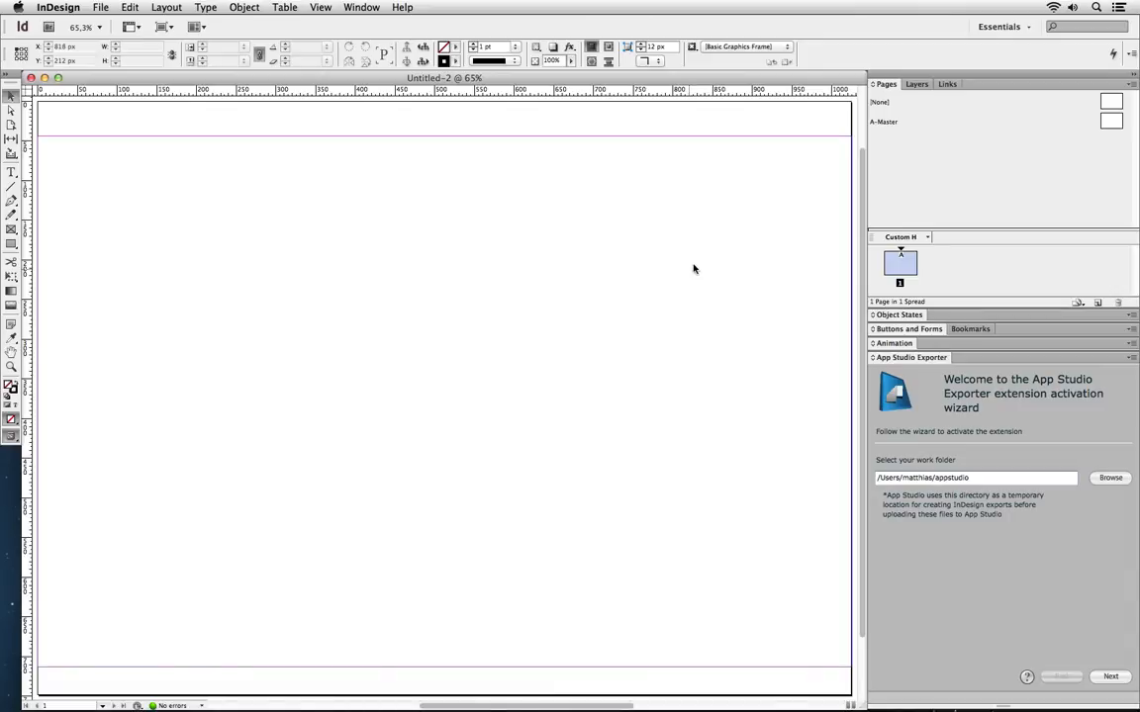
# Drag the Pages panel divider up to enlarge the pages area below the masters
pyautogui.moveTo(929, 228); pyautogui.dragTo(933, 135)
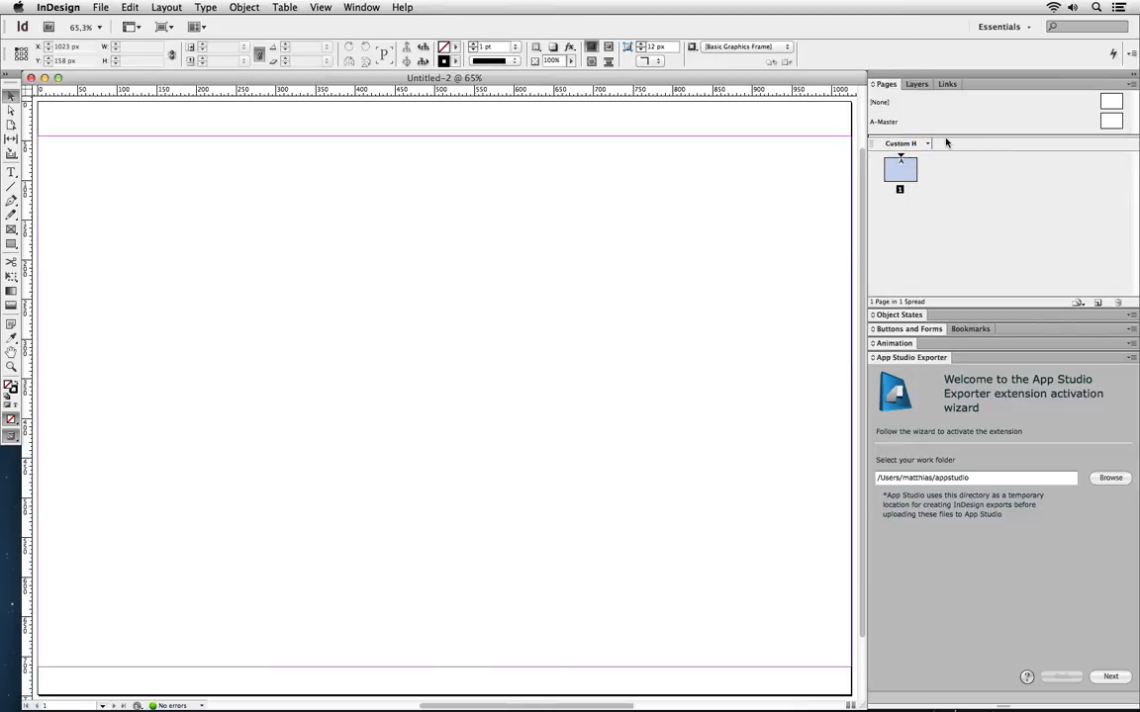
pyautogui.moveTo(945, 138); pyautogui.dragTo(944, 160)
# Create a new portrait B-Master sized 768 × 1004 px
pyautogui.rightClick(925, 144)
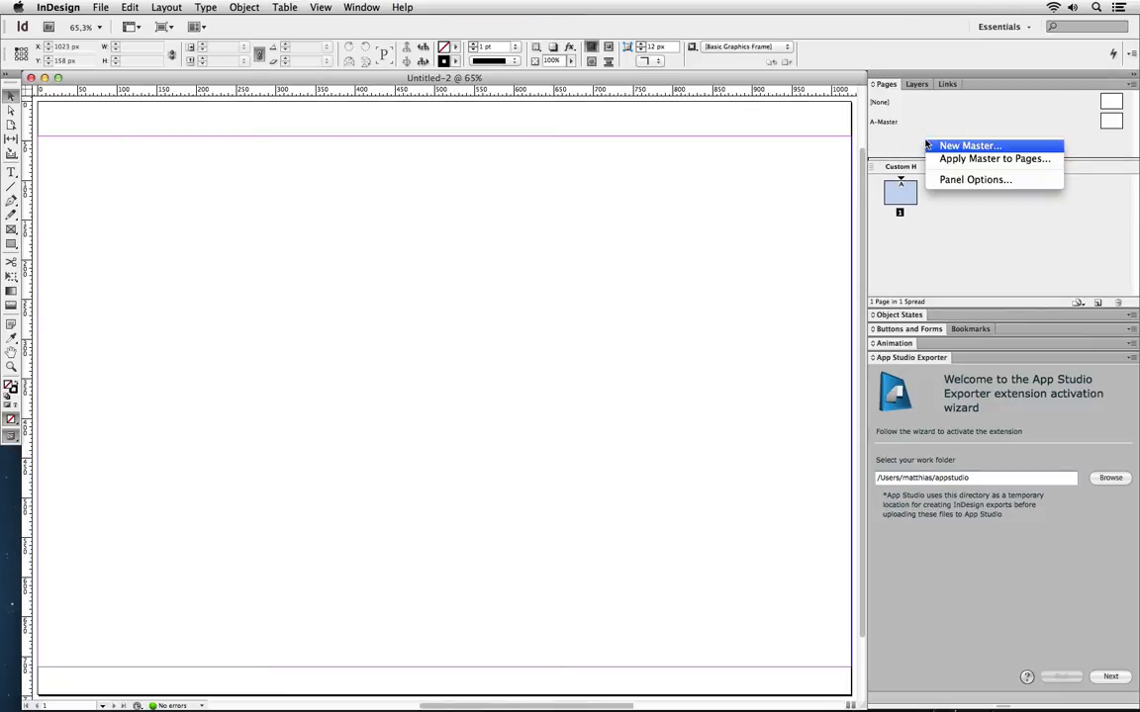
pyautogui.click(927, 146)
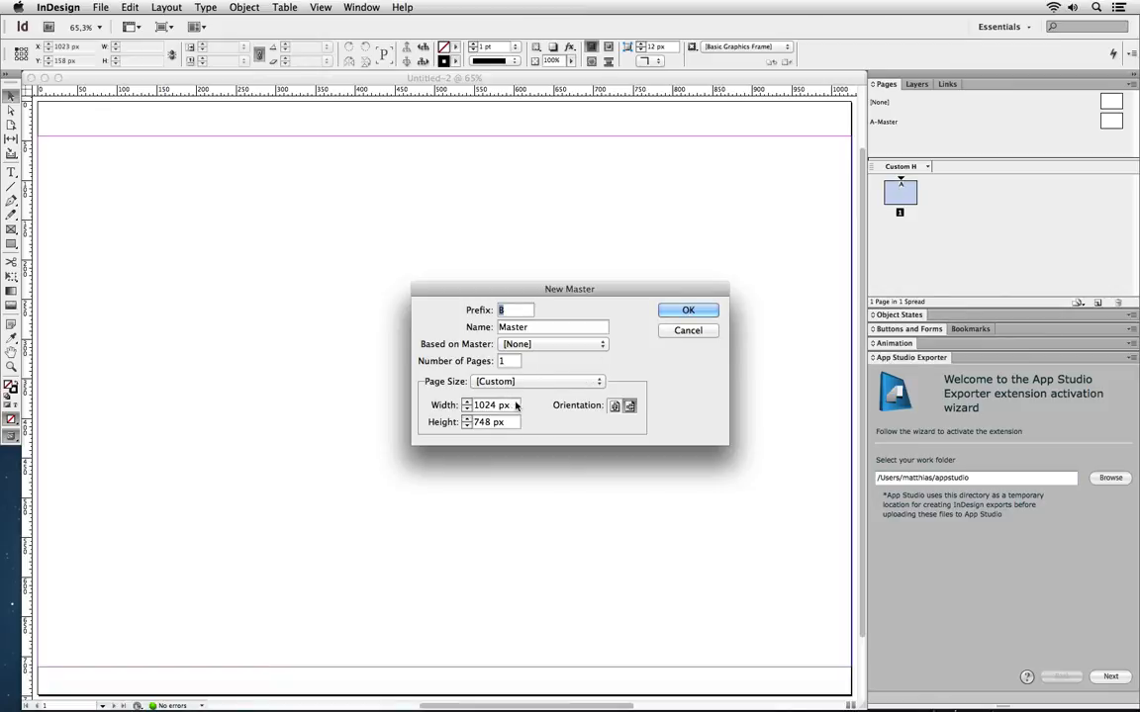
pyautogui.click(613, 406)
pyautogui.moveTo(506, 405); pyautogui.dragTo(464, 409)
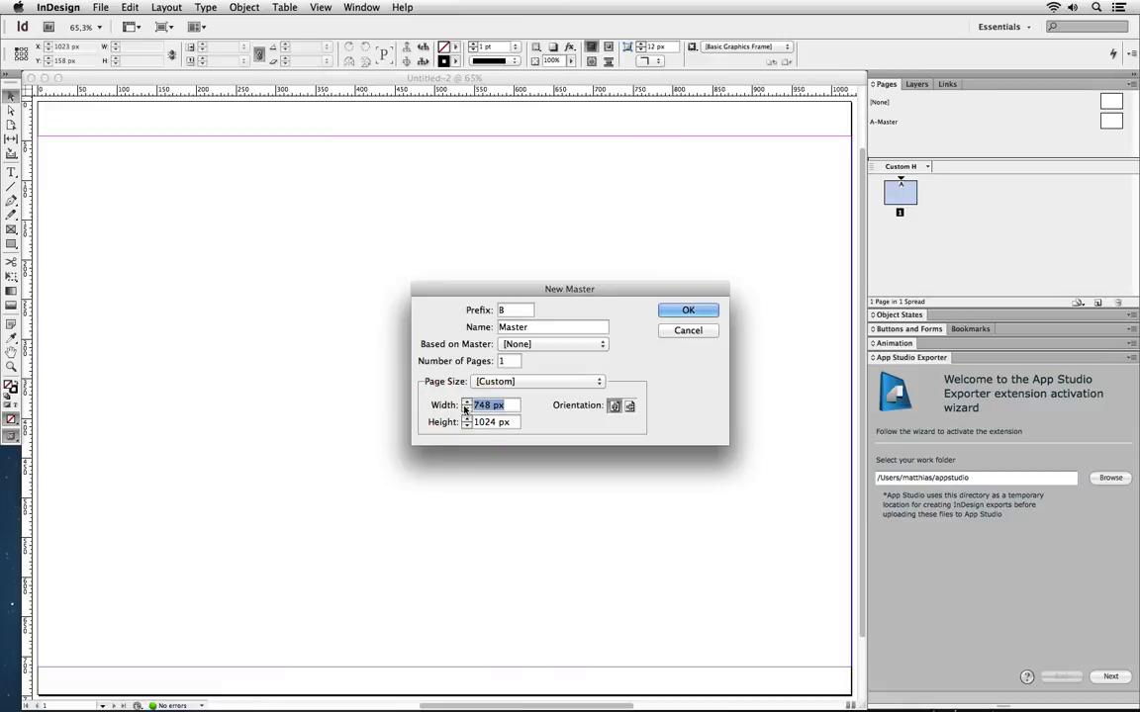
pyautogui.write('768')
pyautogui.press('Tab')
pyautogui.write('1004')
pyautogui.click(682, 312)
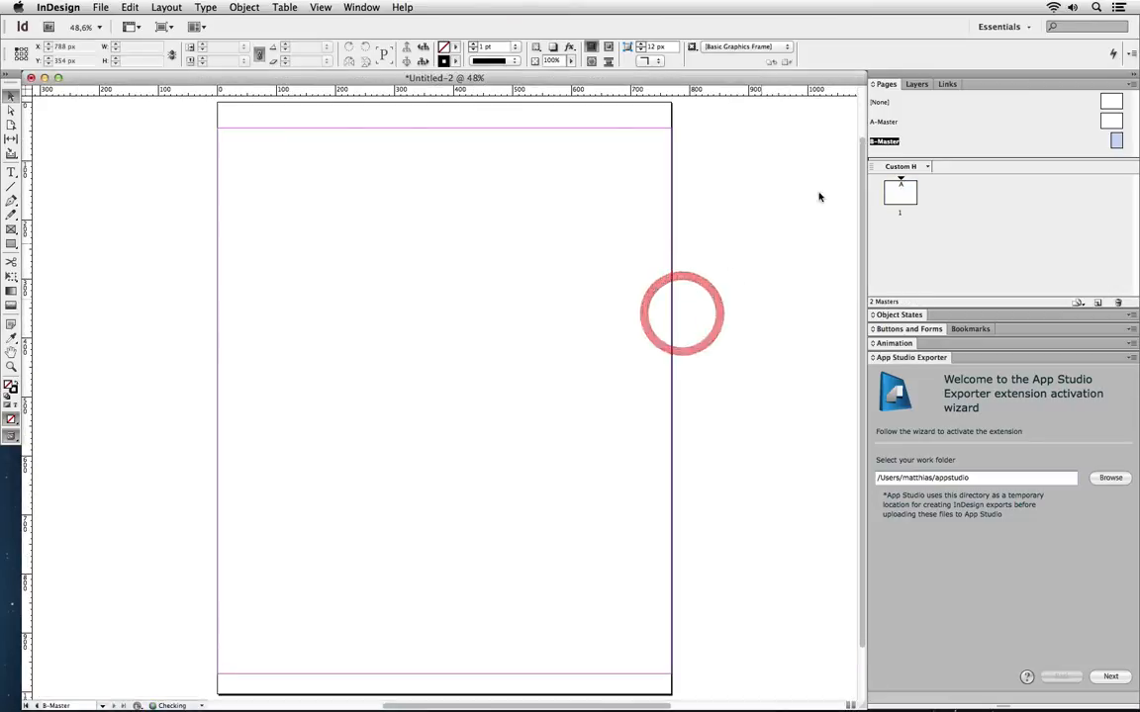
# Add a second page based on B-Master, then close the Untitled-2 document
pyautogui.moveTo(1116, 142); pyautogui.dragTo(895, 237)
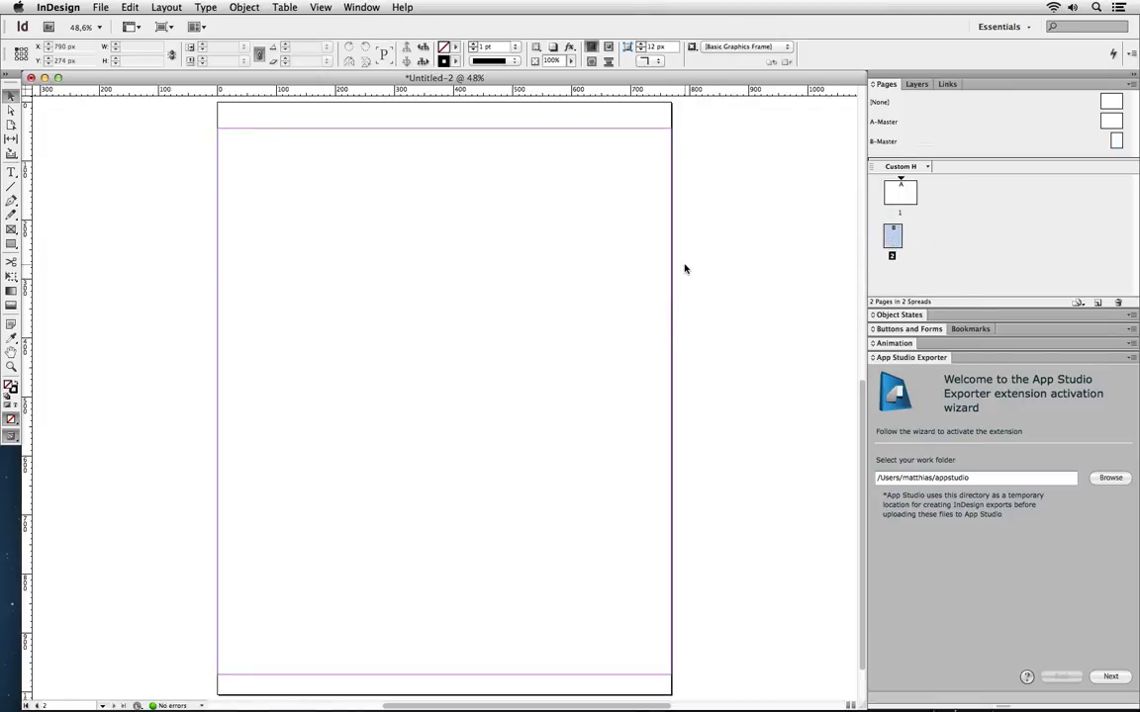
pyautogui.scroll(10, 678, 268)
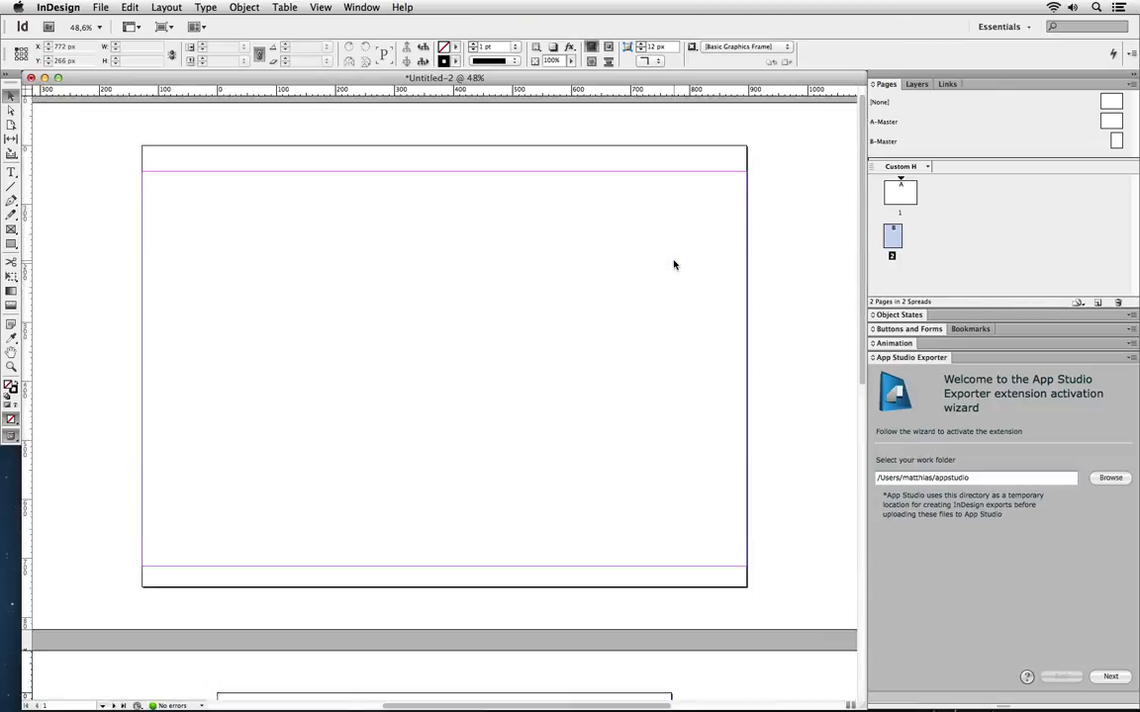
pyautogui.scroll(-6, 673, 265)
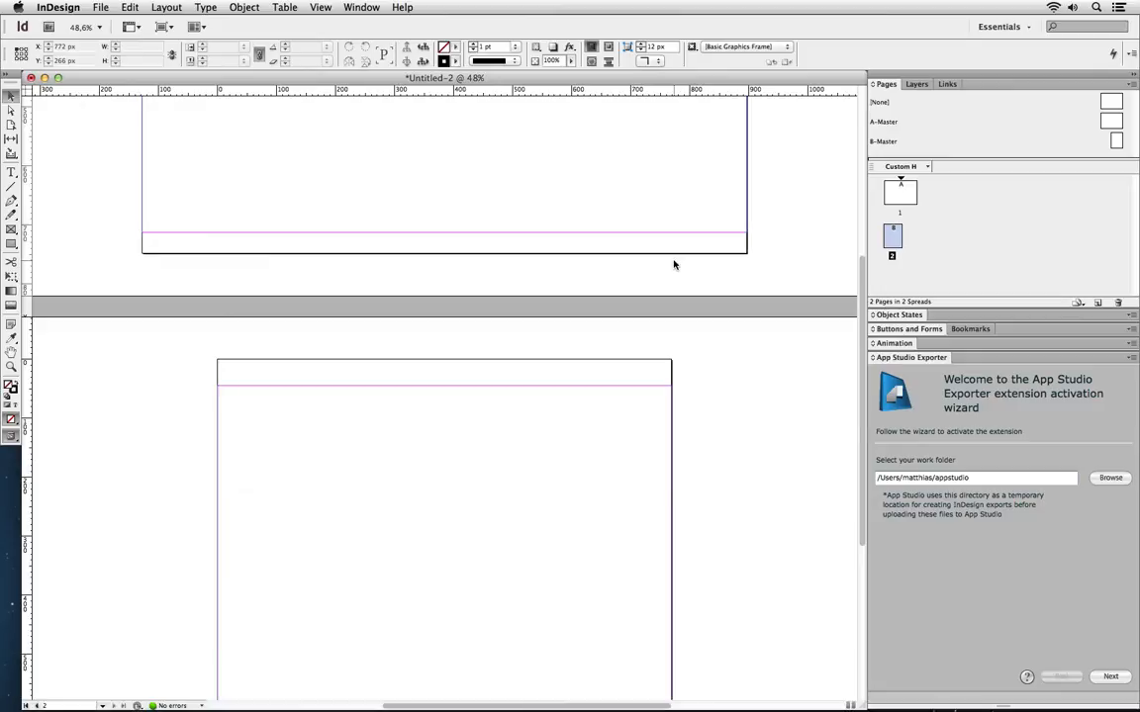
pyautogui.click(30, 77)
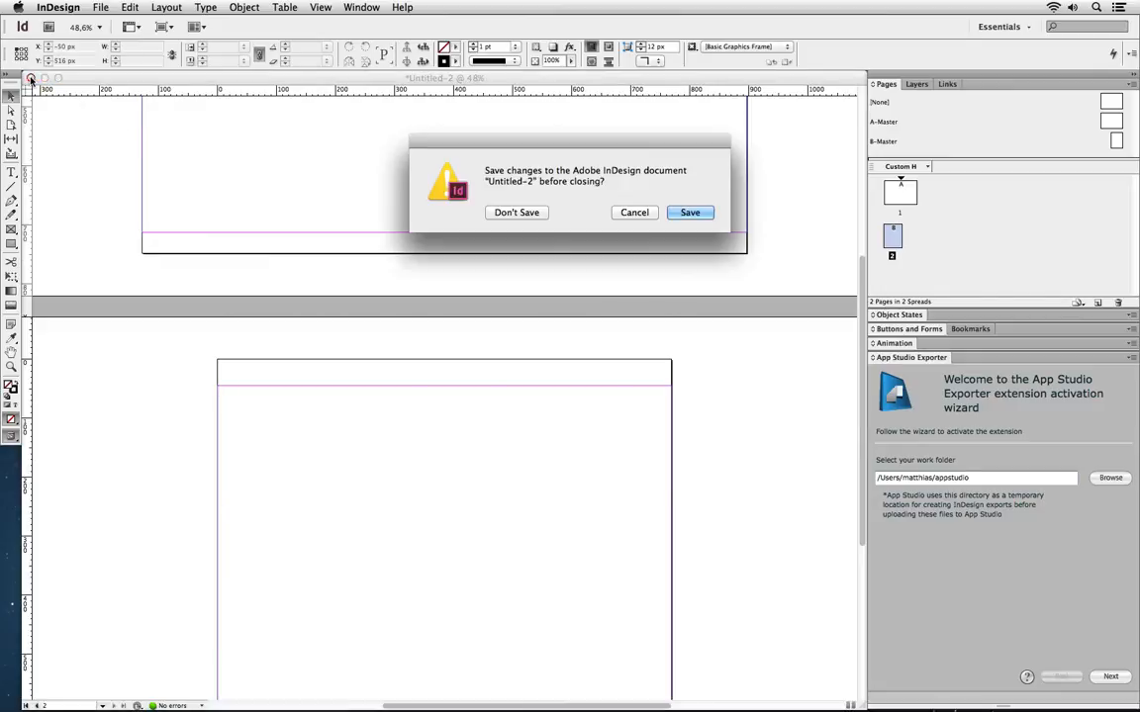
# Discard changes to Untitled-2 and select the intro text frame on page 2 of 01_Introduction.indd
pyautogui.click(517, 213)
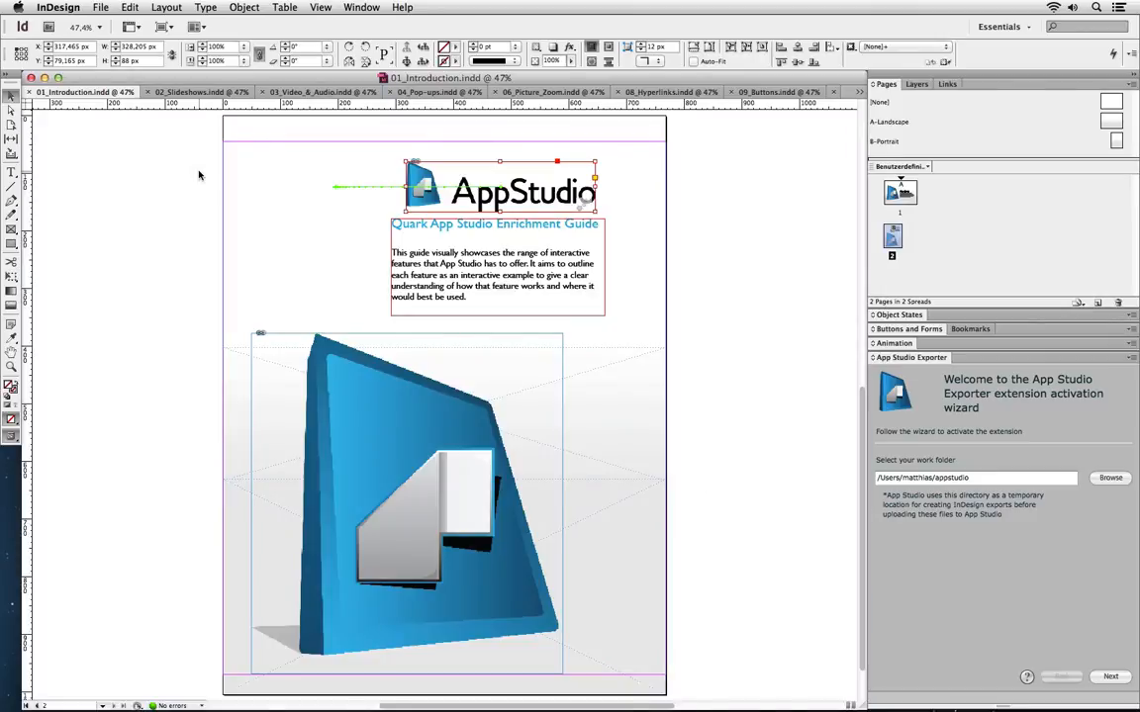
pyautogui.scroll(10, 199, 176)
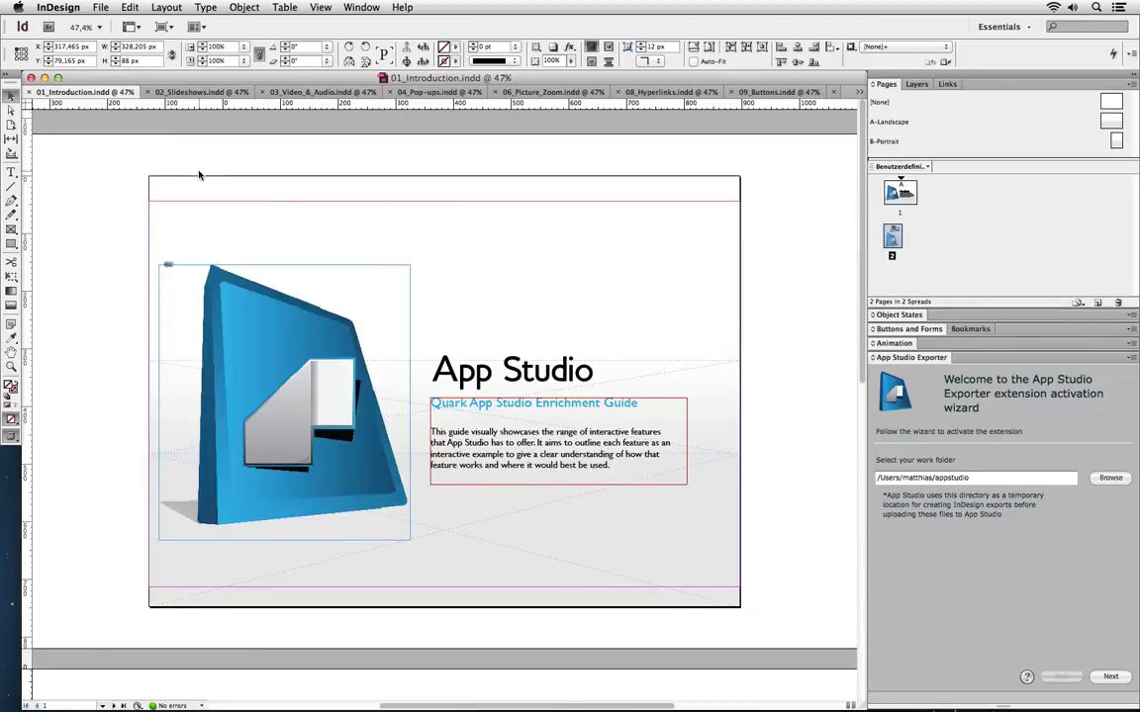
pyautogui.scroll(-11, 199, 175)
pyautogui.scroll(5, 199, 175)
pyautogui.scroll(-3, 199, 175)
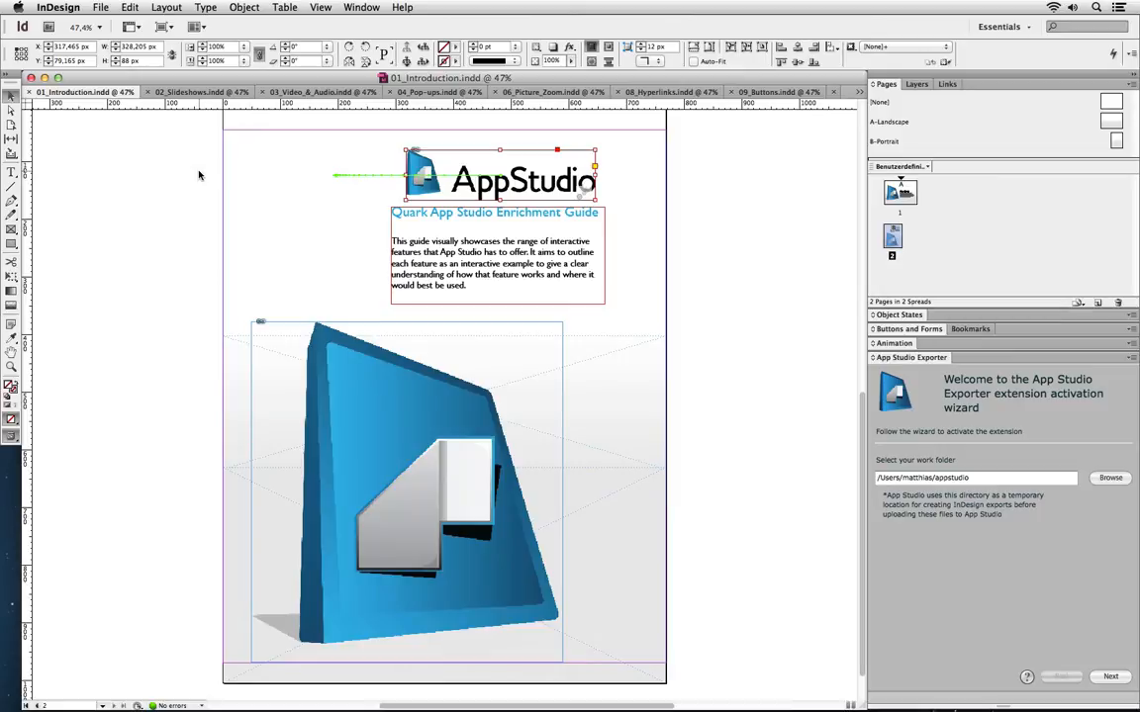
pyautogui.click(475, 227)
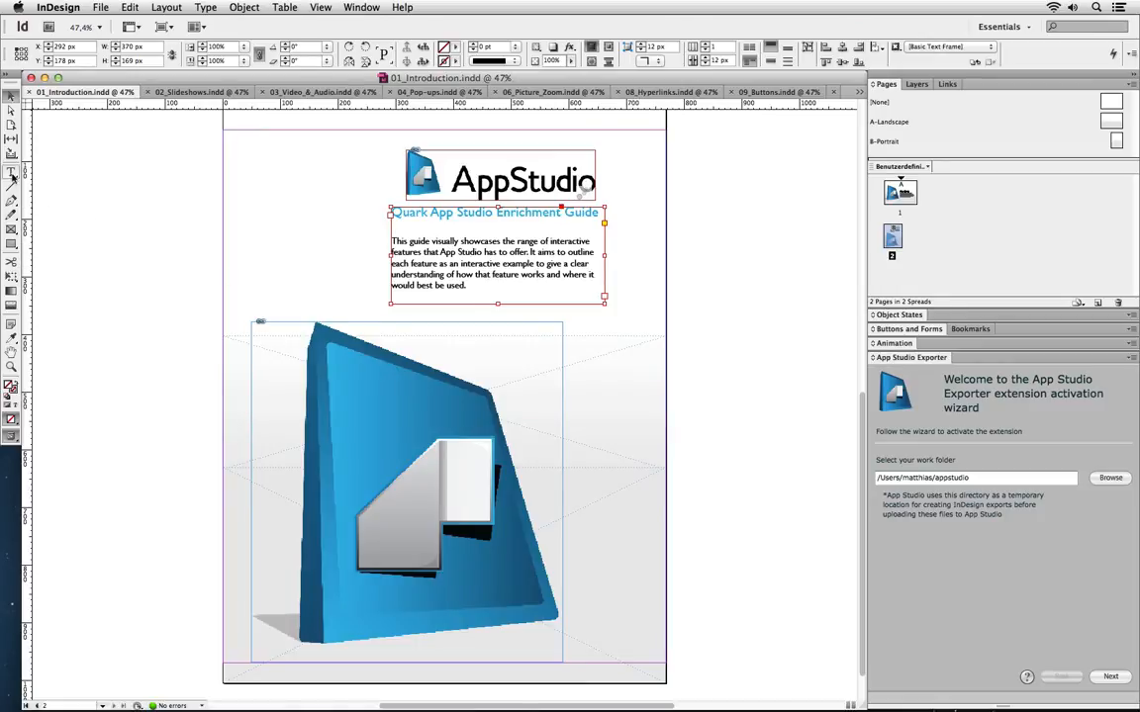
# Show the Layers panel and move the intro text frame to background, then back to Layer 2
pyautogui.moveTo(445, 241)
pyautogui.mouseDown()
pyautogui.moveTo(438, 263)
pyautogui.moveTo(453, 264)
pyautogui.mouseUp()
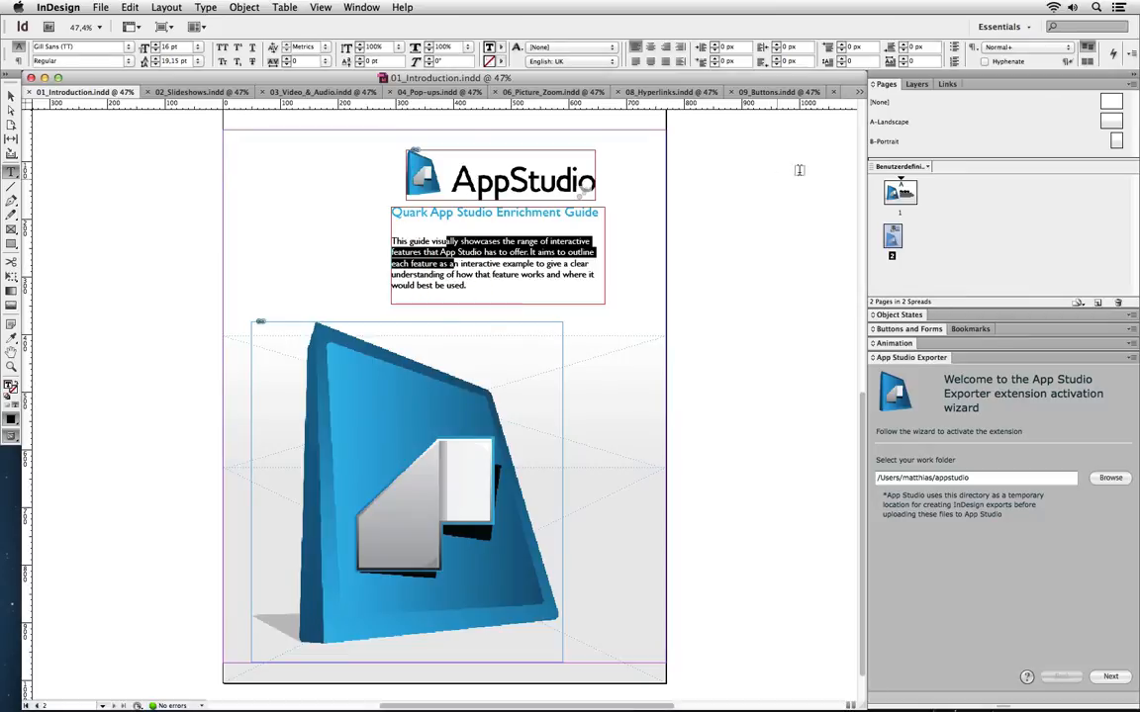
pyautogui.click(916, 85)
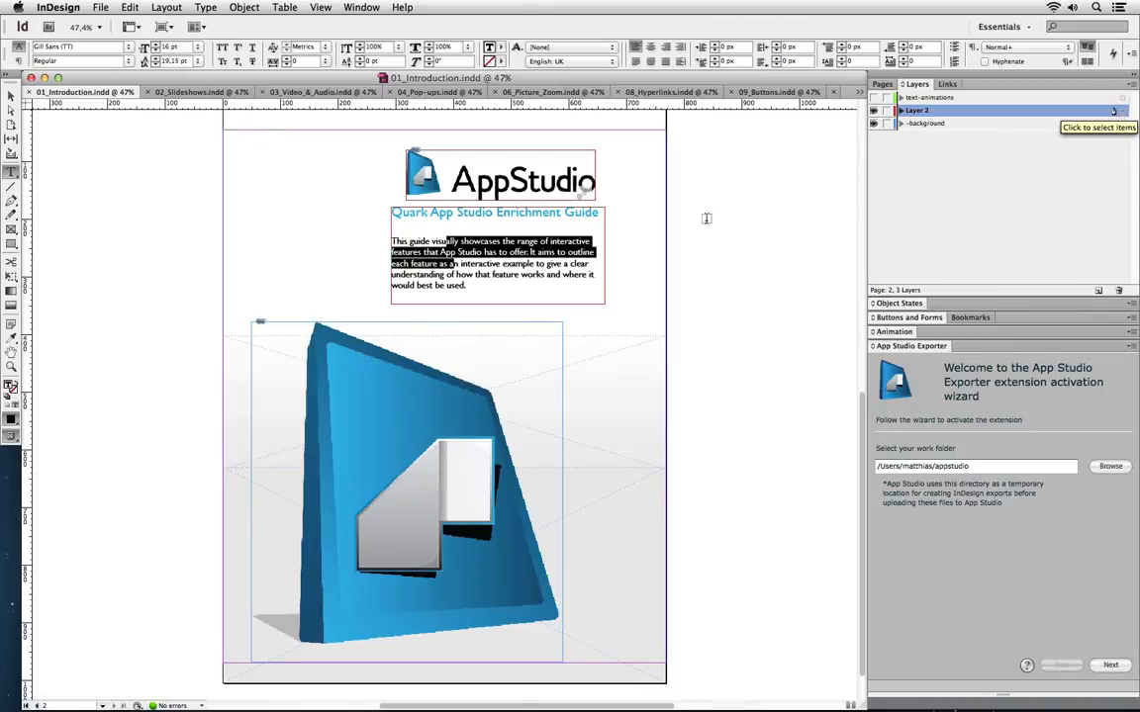
pyautogui.click(507, 223)
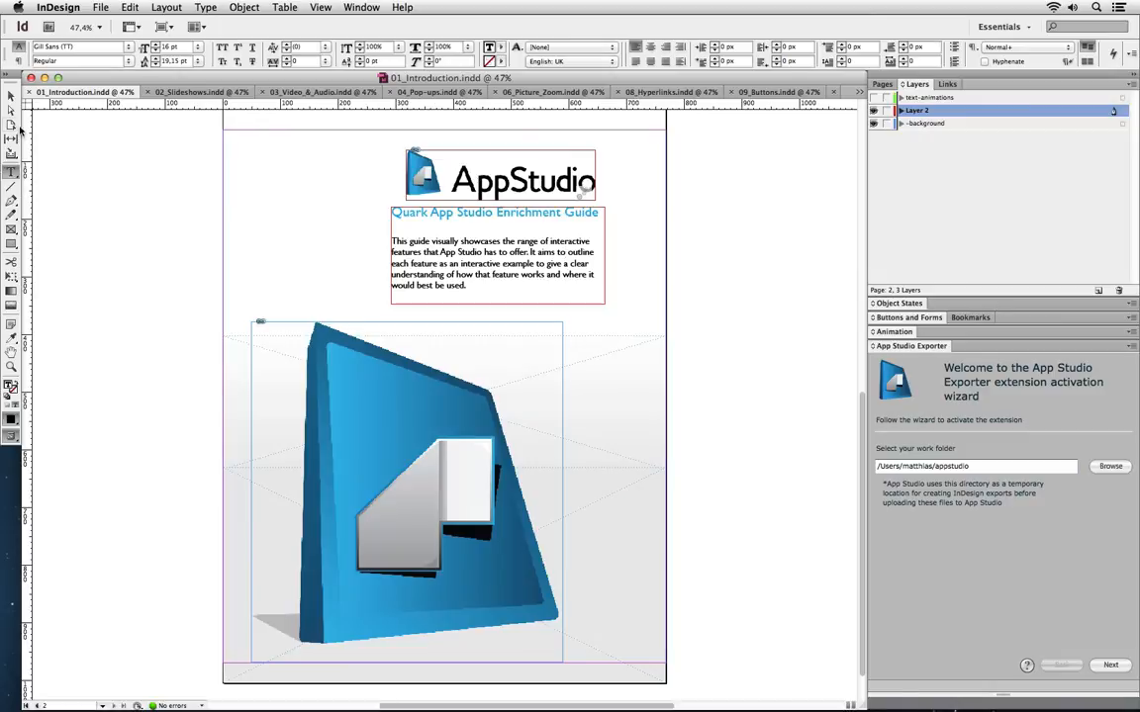
pyautogui.click(11, 92)
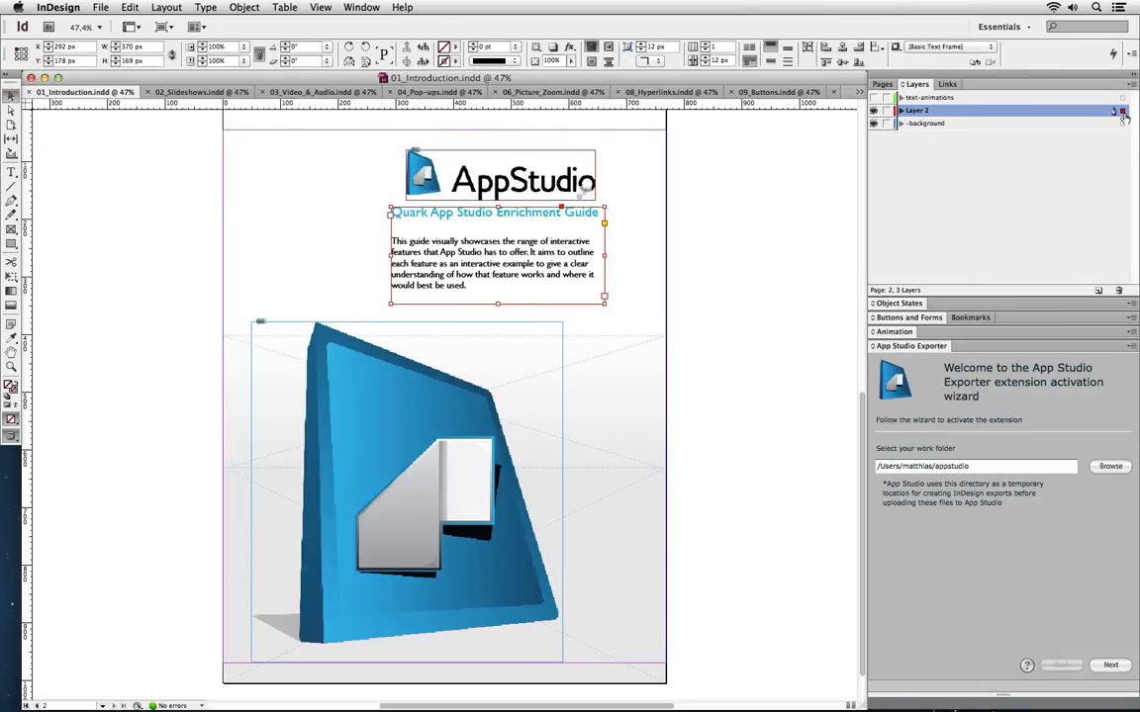
pyautogui.moveTo(1123, 116); pyautogui.dragTo(1121, 124)
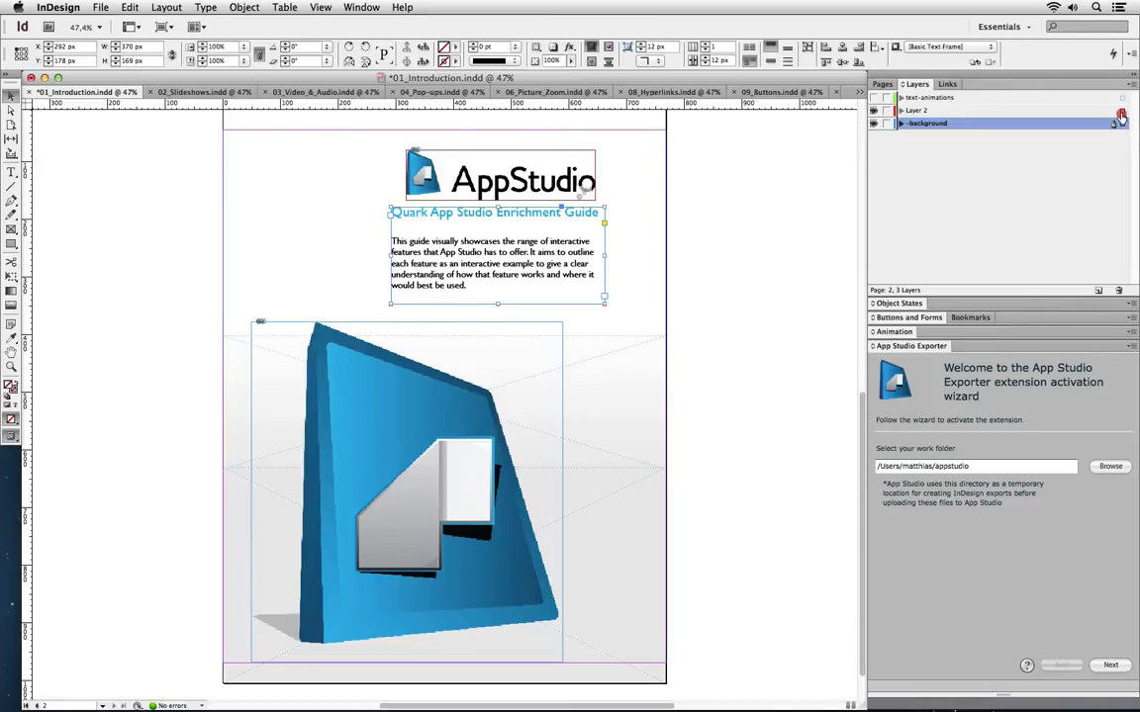
pyautogui.moveTo(1121, 123); pyautogui.dragTo(1121, 112)
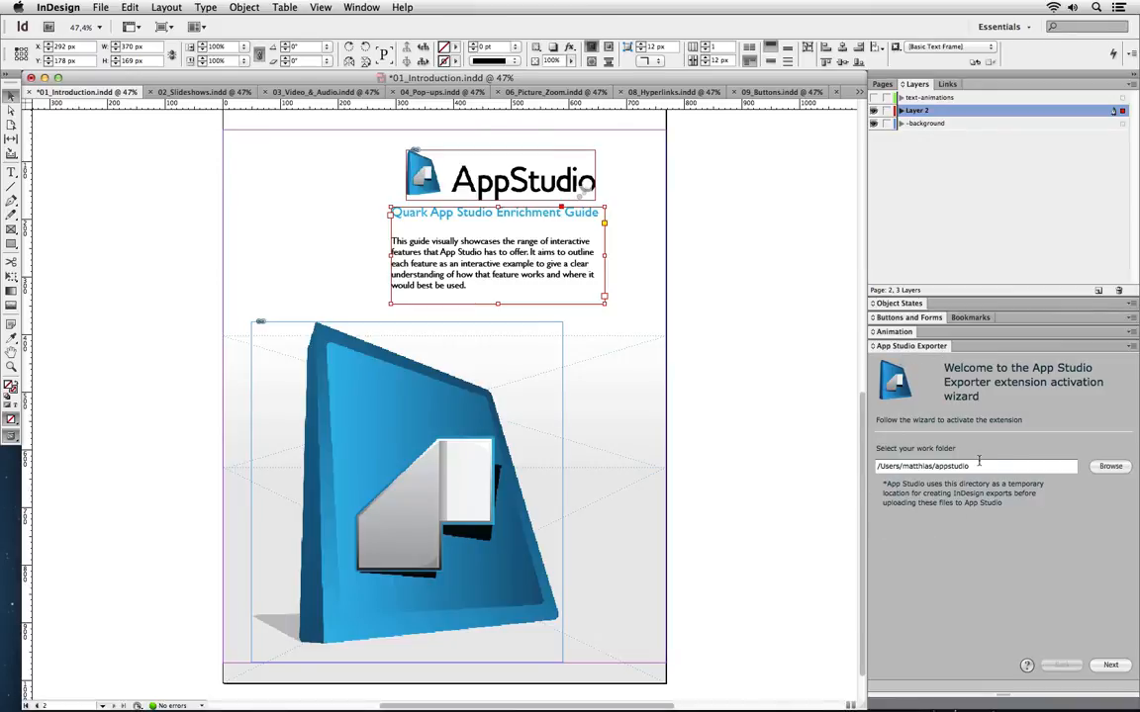
# Leave the exporter's extra options unchanged and continue to the App Studio sign-in step
pyautogui.click(1134, 348)
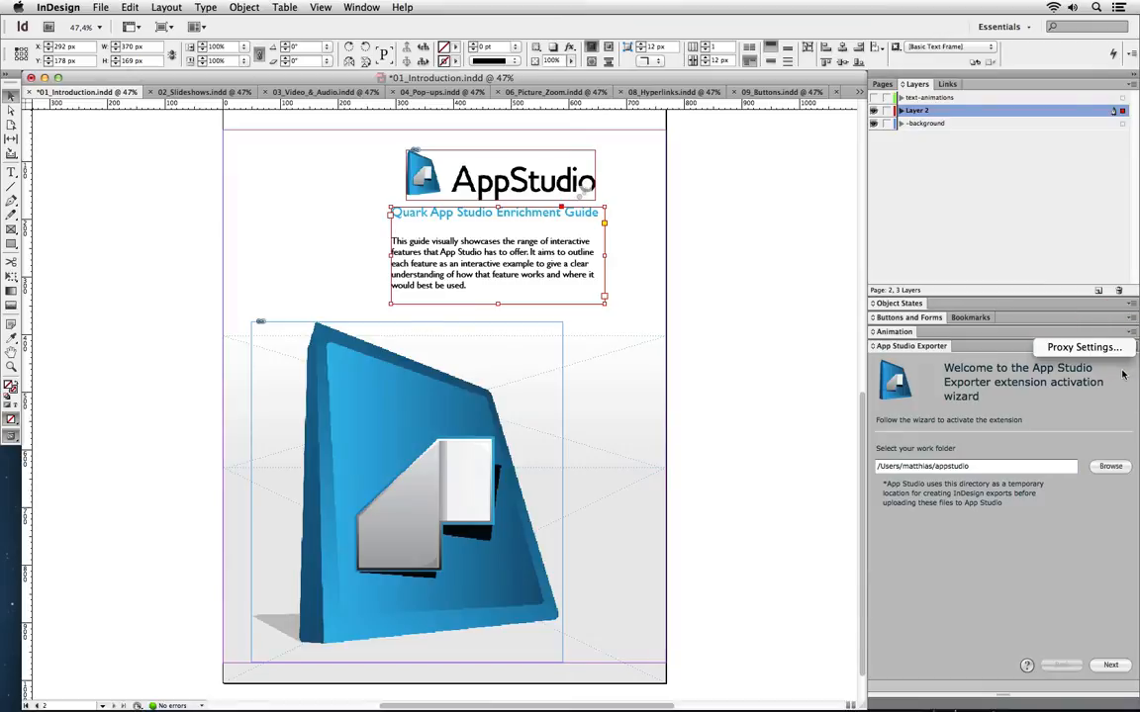
pyautogui.click(1122, 368)
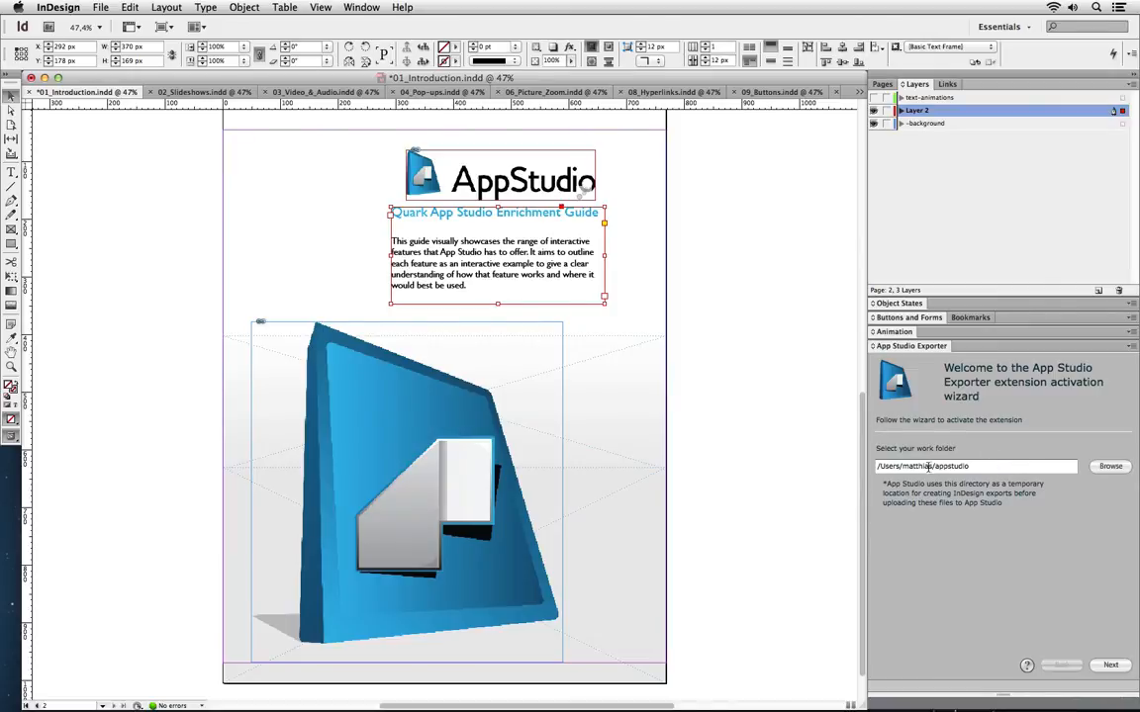
pyautogui.click(1104, 666)
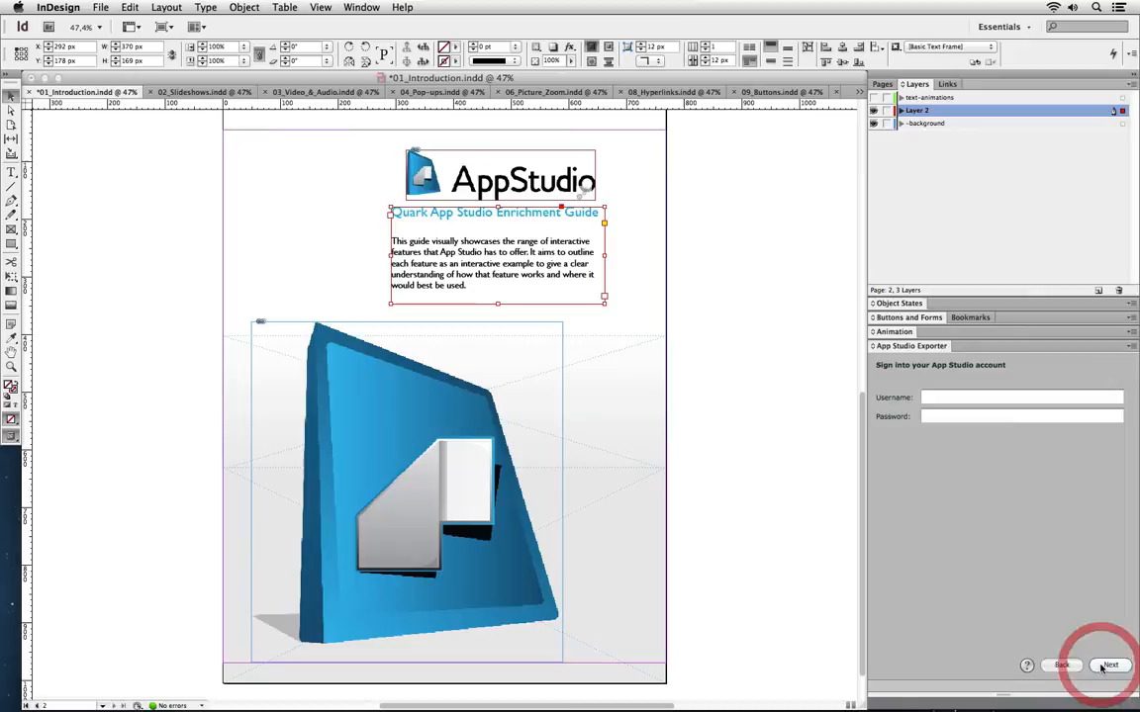
# Sign in to App Studio with the account e-mail and password
pyautogui.click(995, 398)
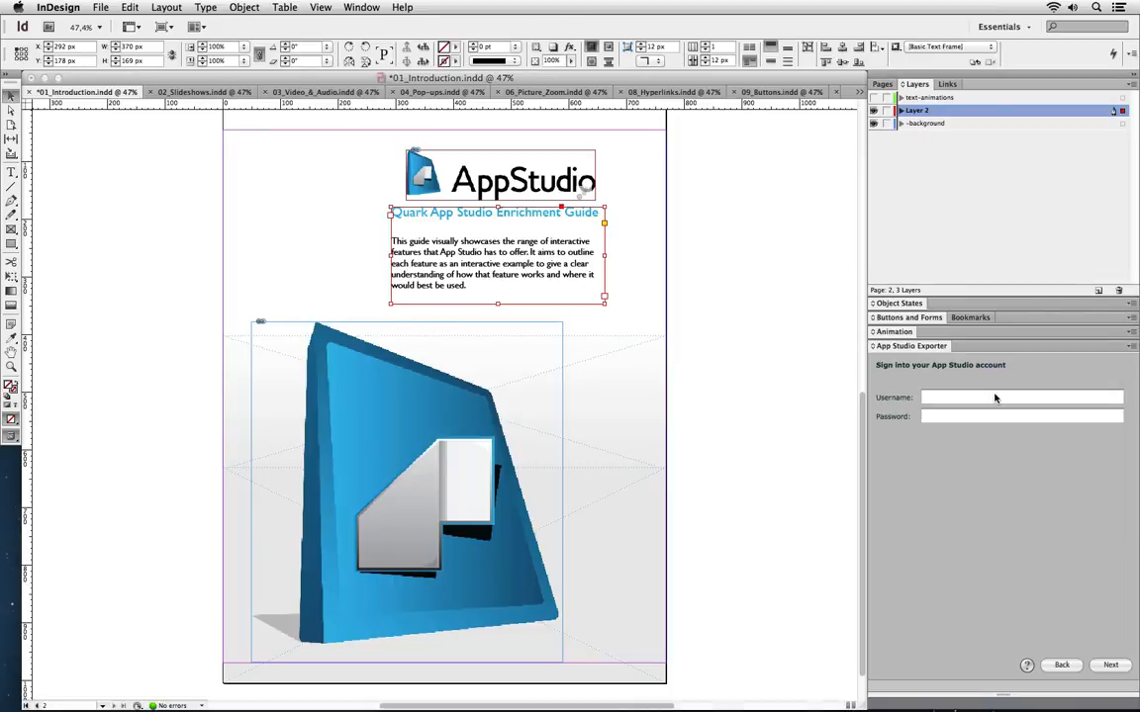
pyautogui.press('Tab')
pyautogui.write('********')
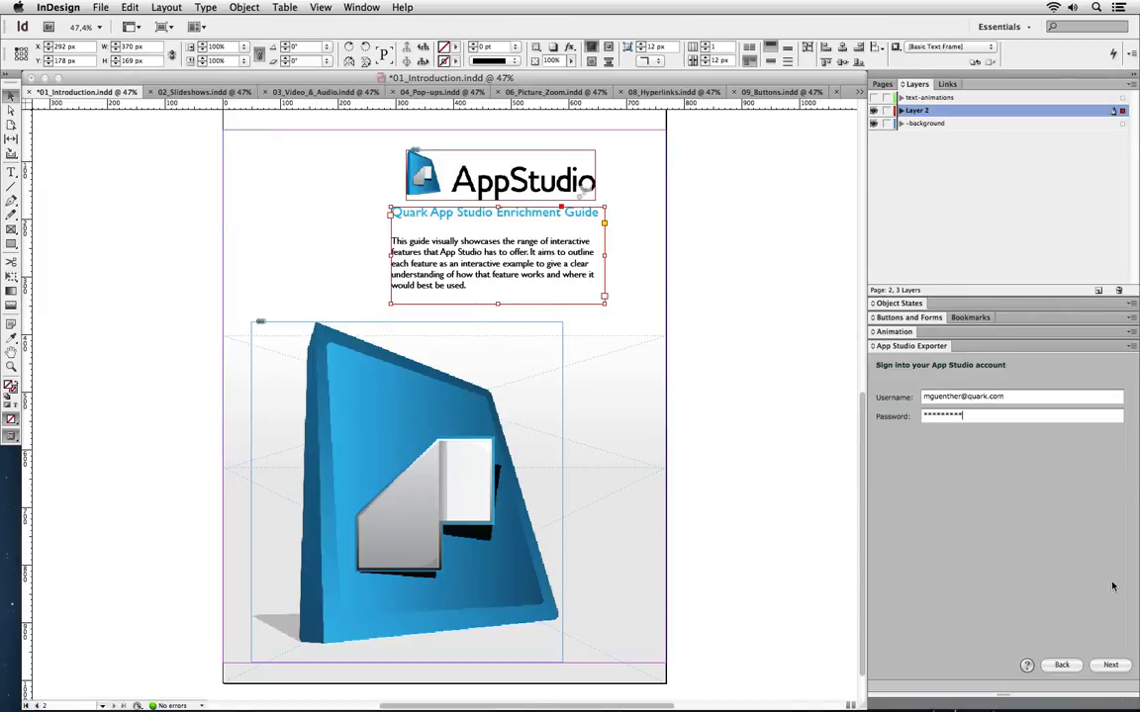
pyautogui.click(1106, 665)
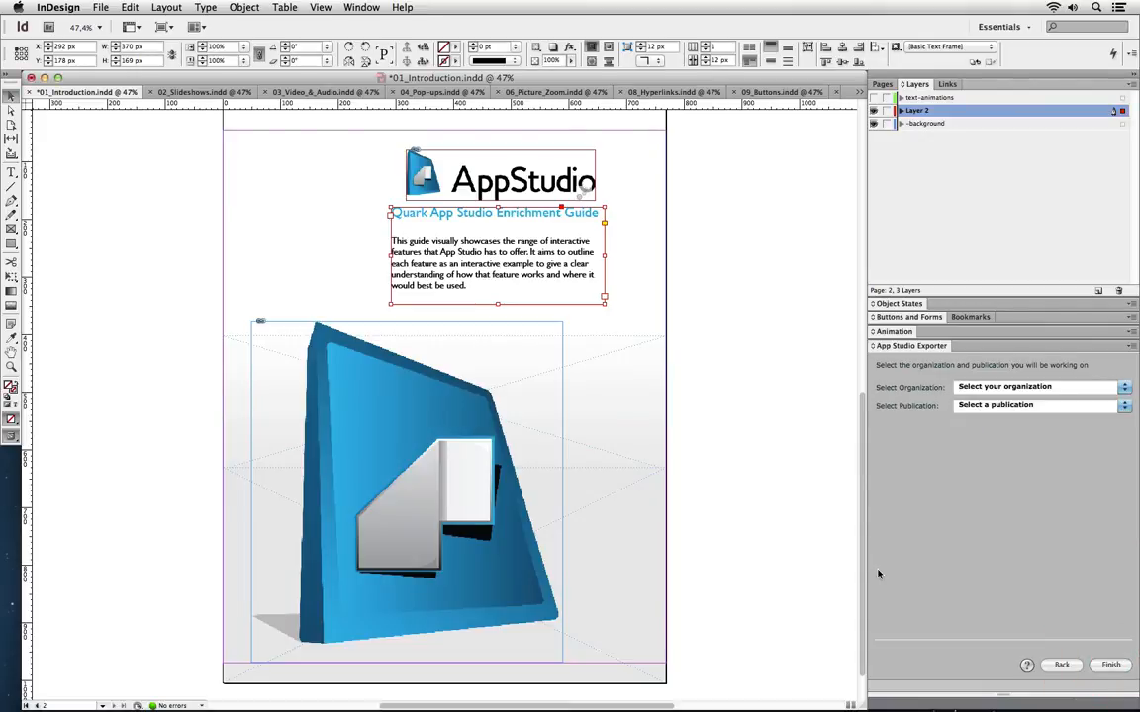
# Choose My Company UK as organization and My Publication as publication, then finish
pyautogui.click(1124, 387)
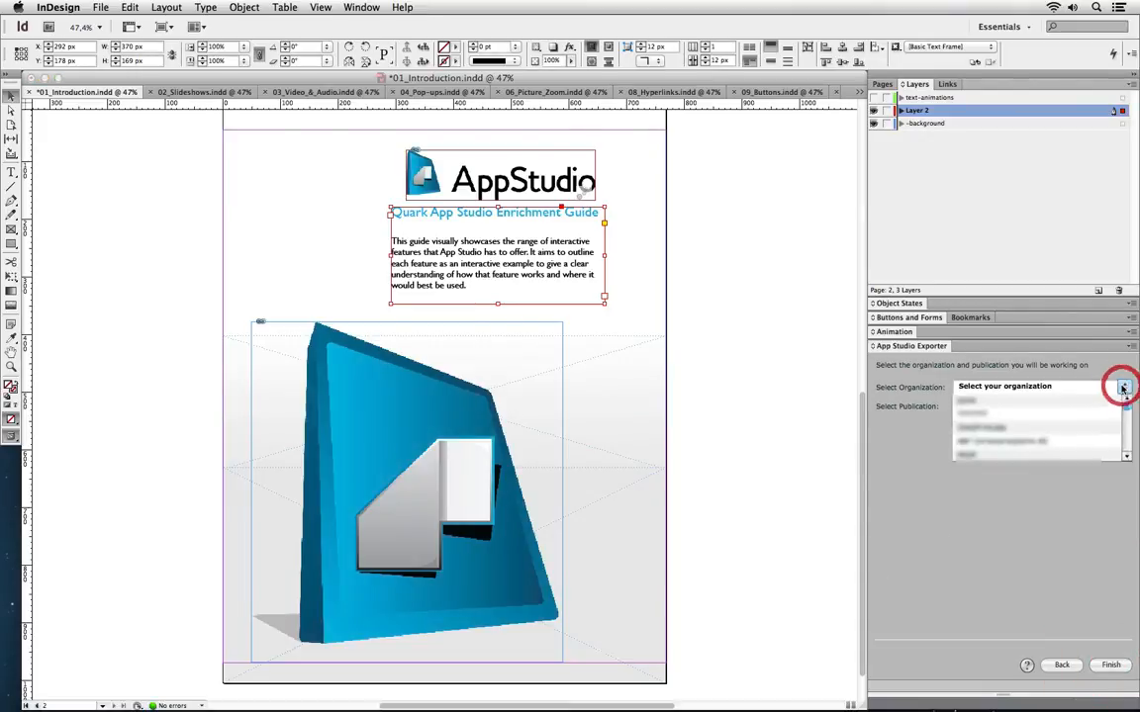
pyautogui.scroll(-5, 1096, 422)
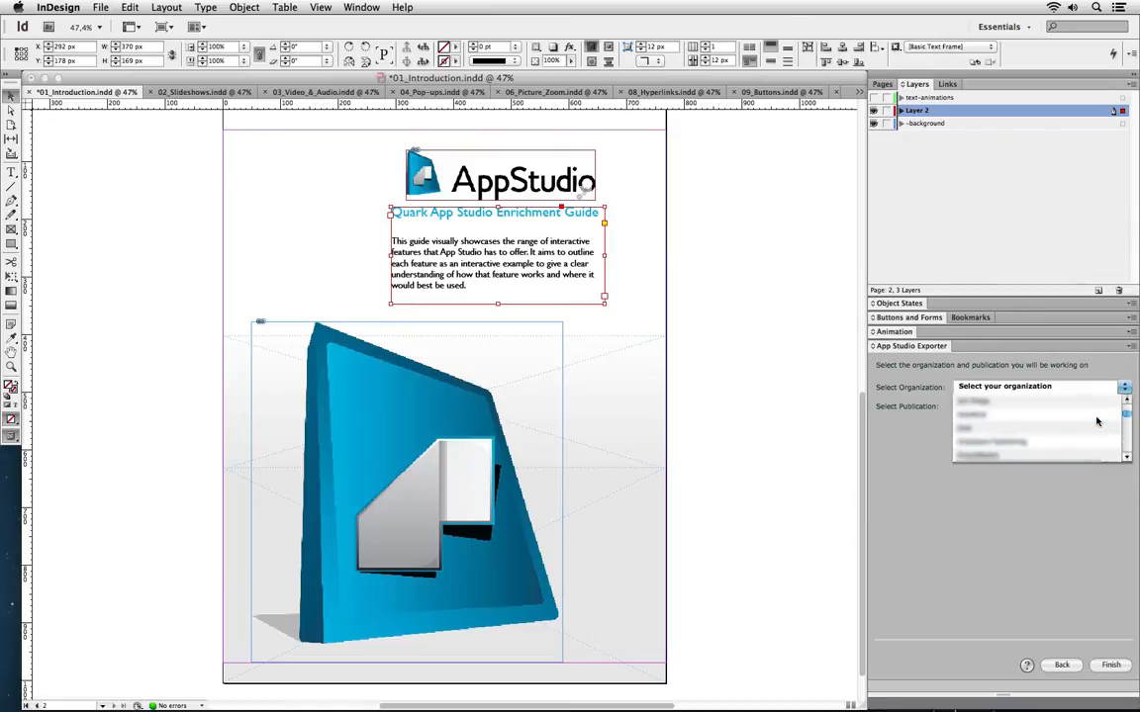
pyautogui.scroll(-3, 1097, 421)
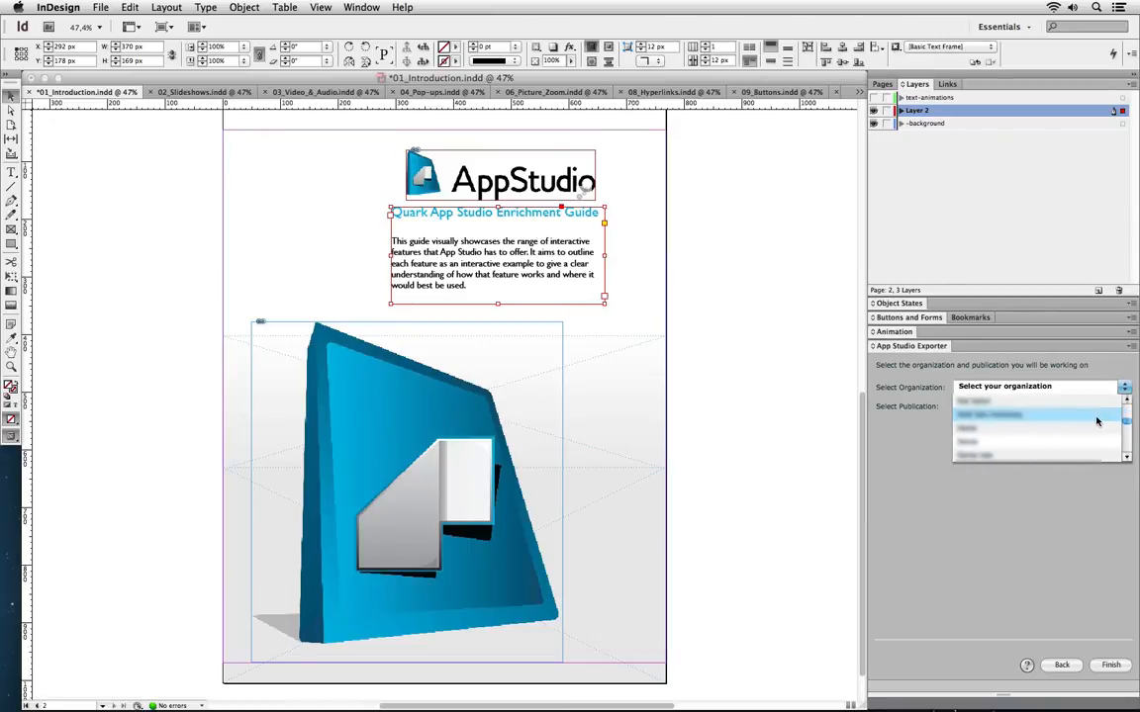
pyautogui.scroll(-3, 1096, 422)
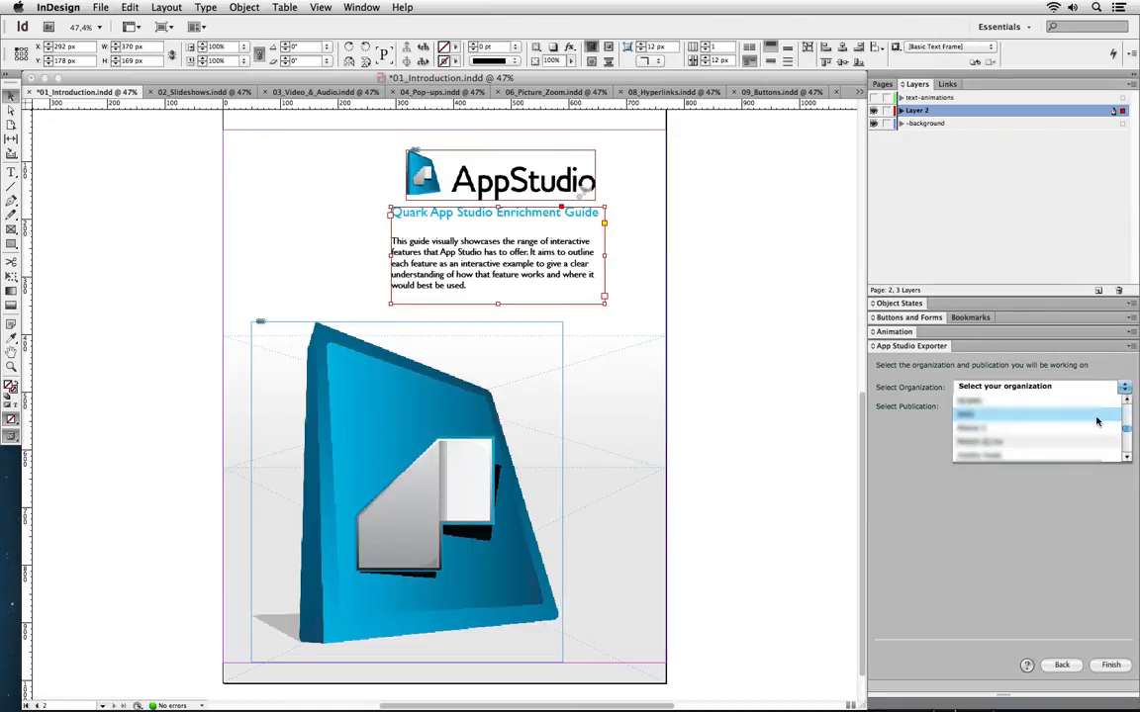
pyautogui.scroll(-2, 1096, 422)
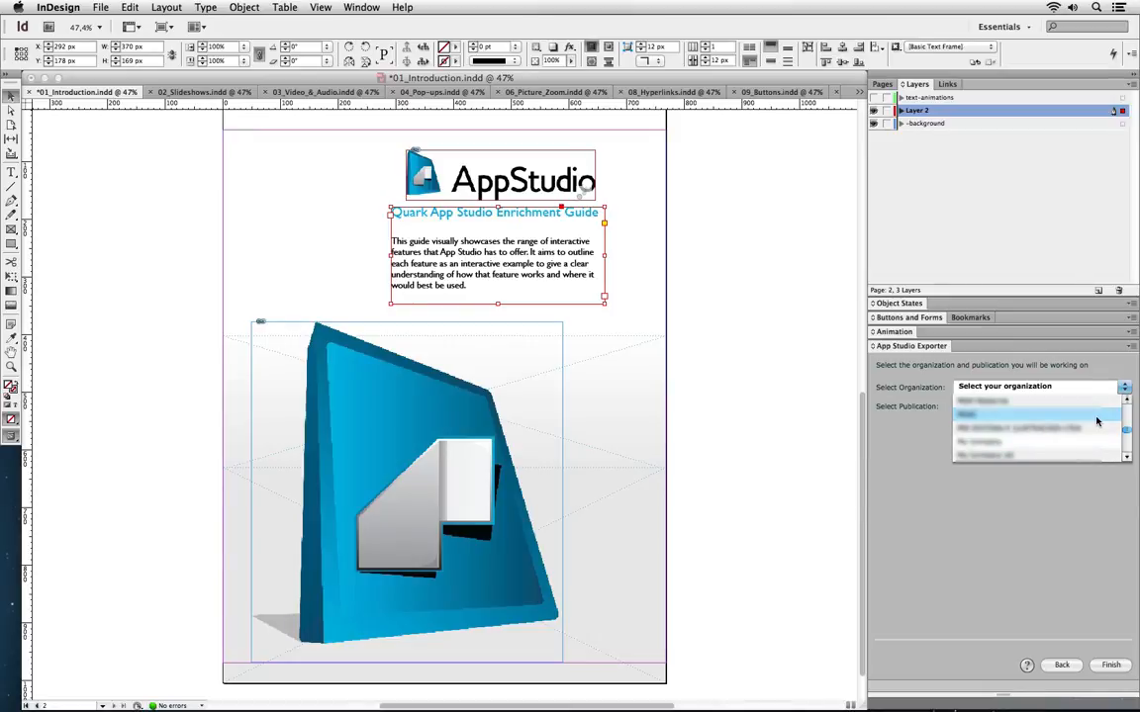
pyautogui.click(1073, 456)
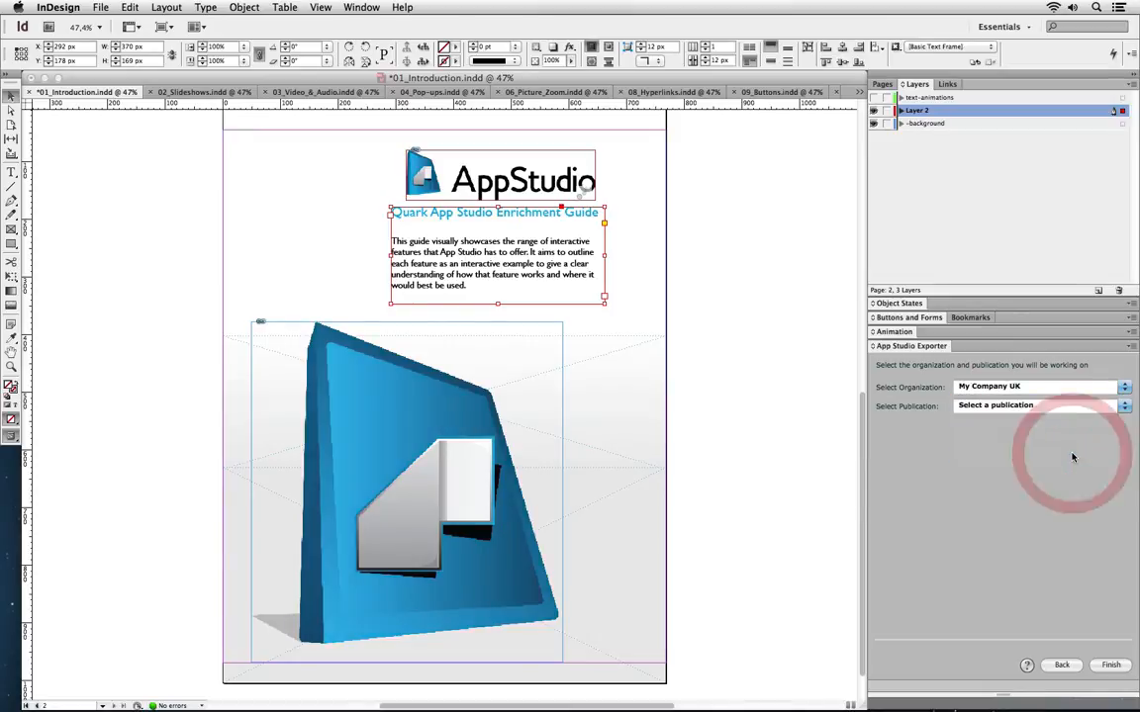
pyautogui.click(1100, 405)
pyautogui.click(1099, 419)
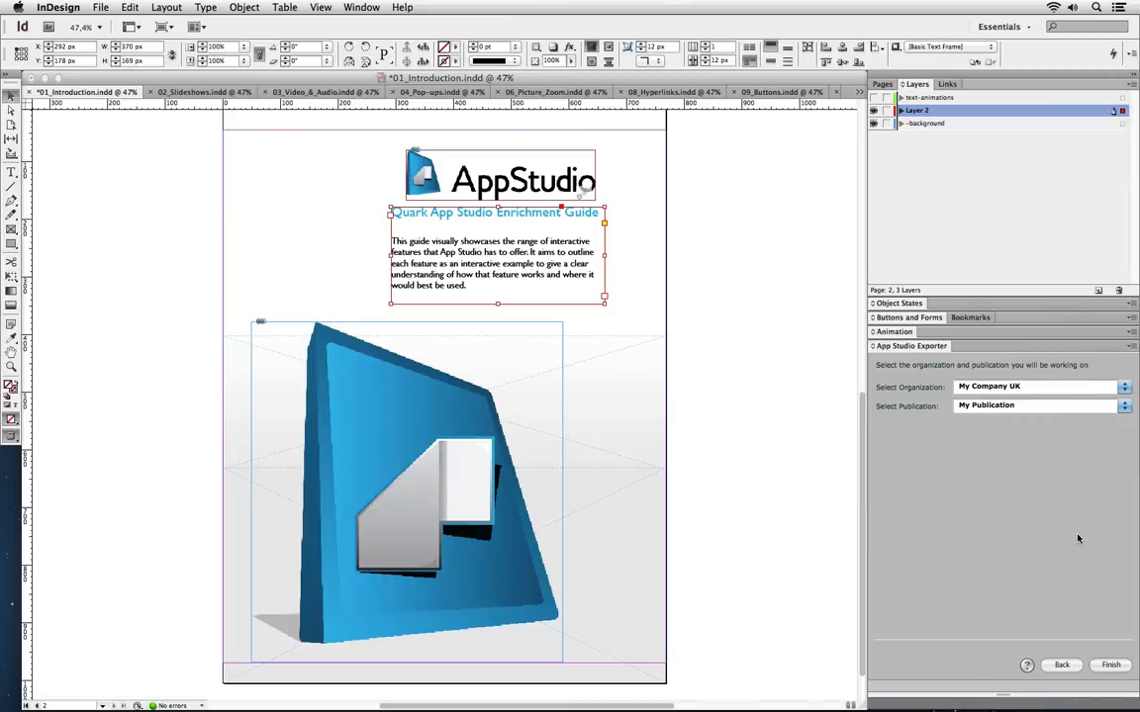
pyautogui.click(1108, 666)
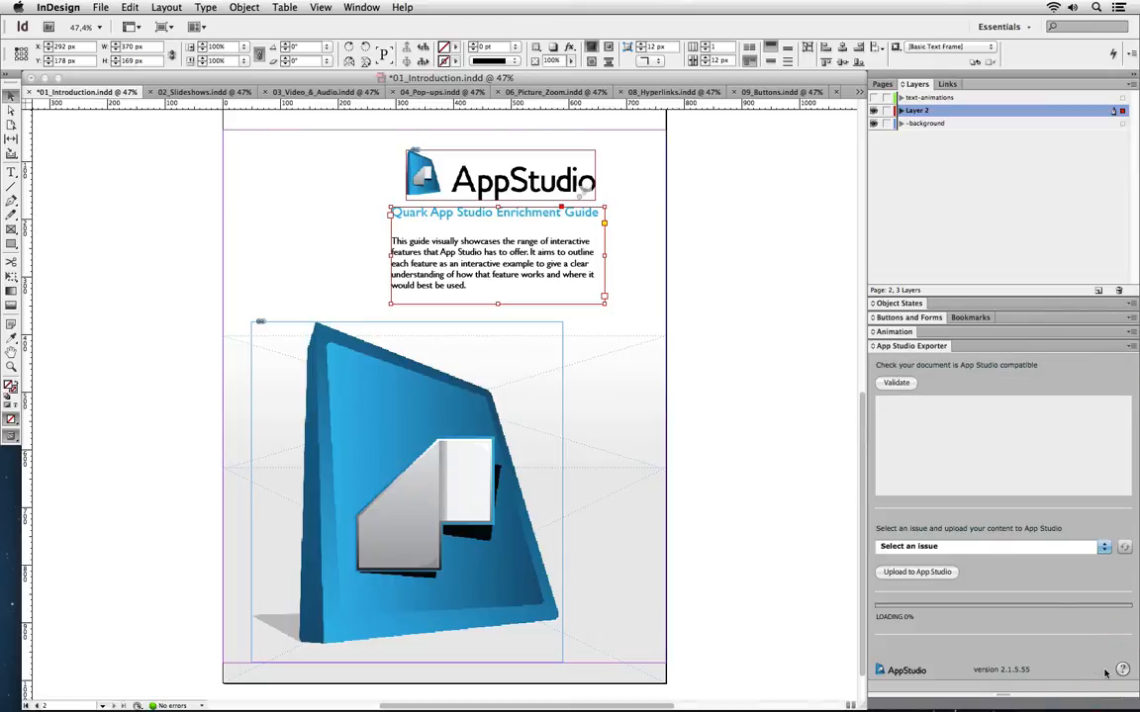
# Validate the document and upload it to the December issue in App Studio
pyautogui.click(897, 384)
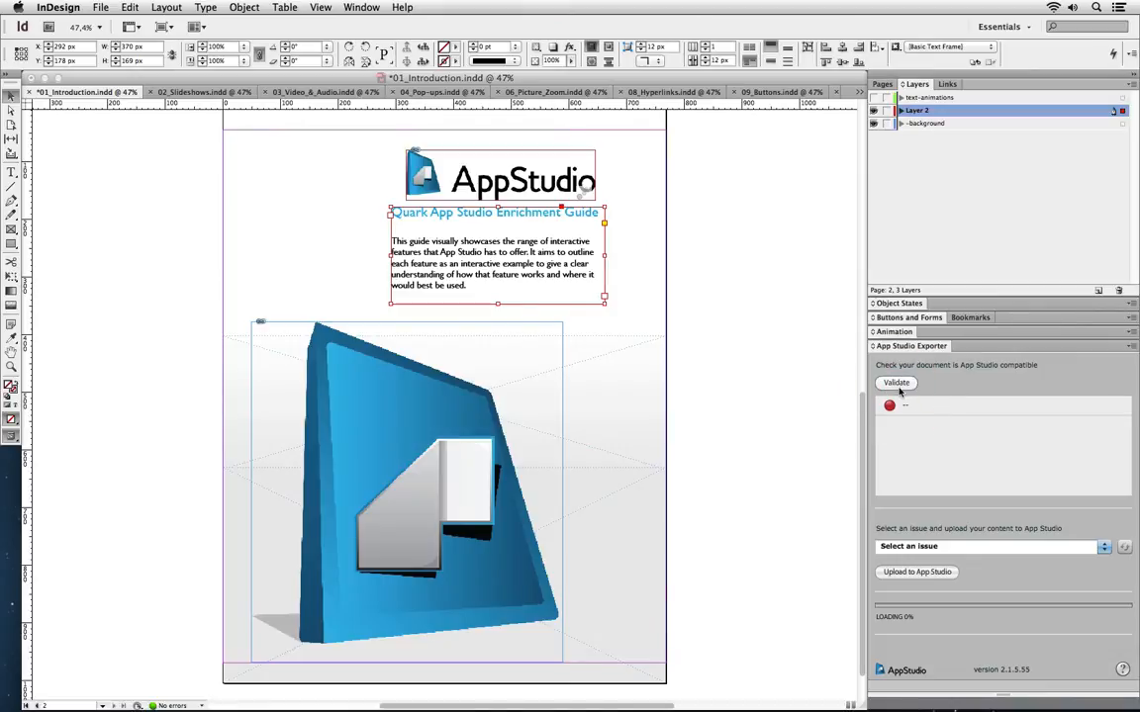
pyautogui.click(977, 547)
pyautogui.click(975, 563)
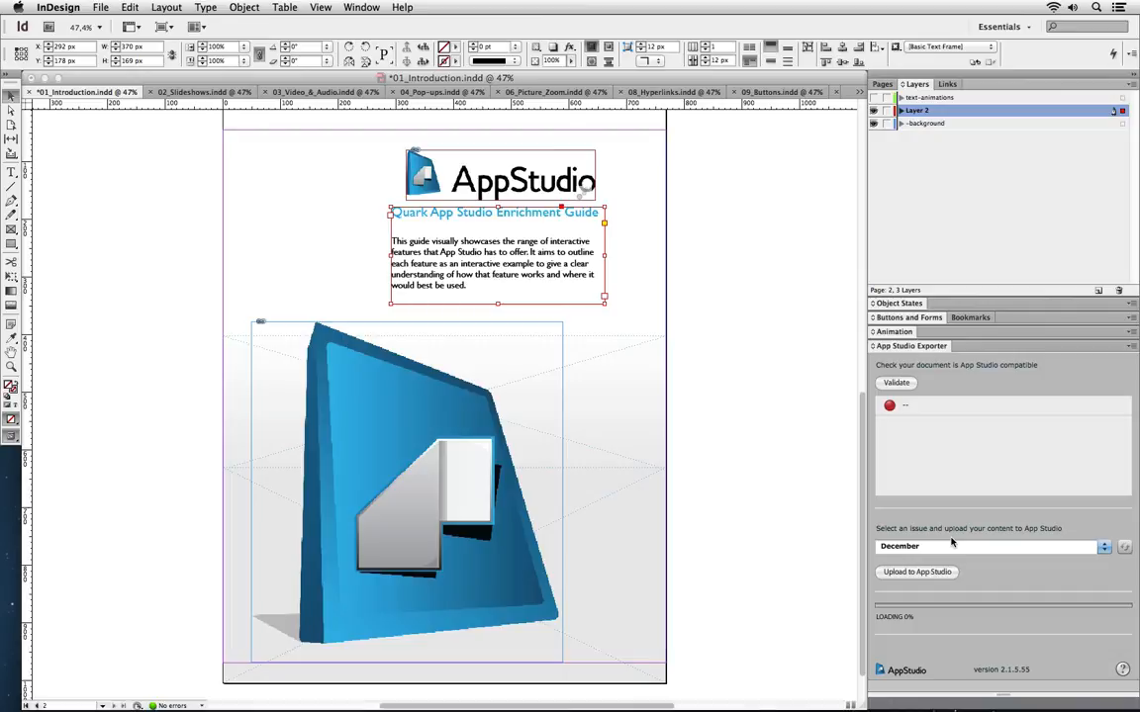
pyautogui.click(940, 574)
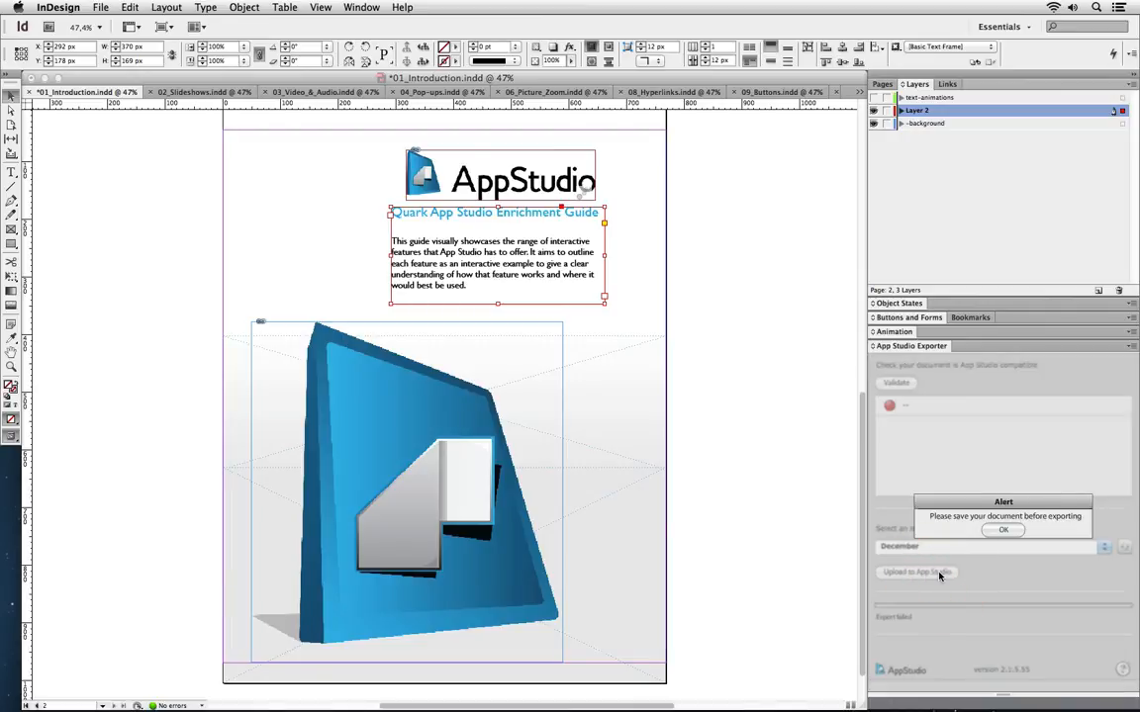
# Dismiss the save alert, save the document with Cmd+S, and upload it to December again
pyautogui.click(1005, 530)
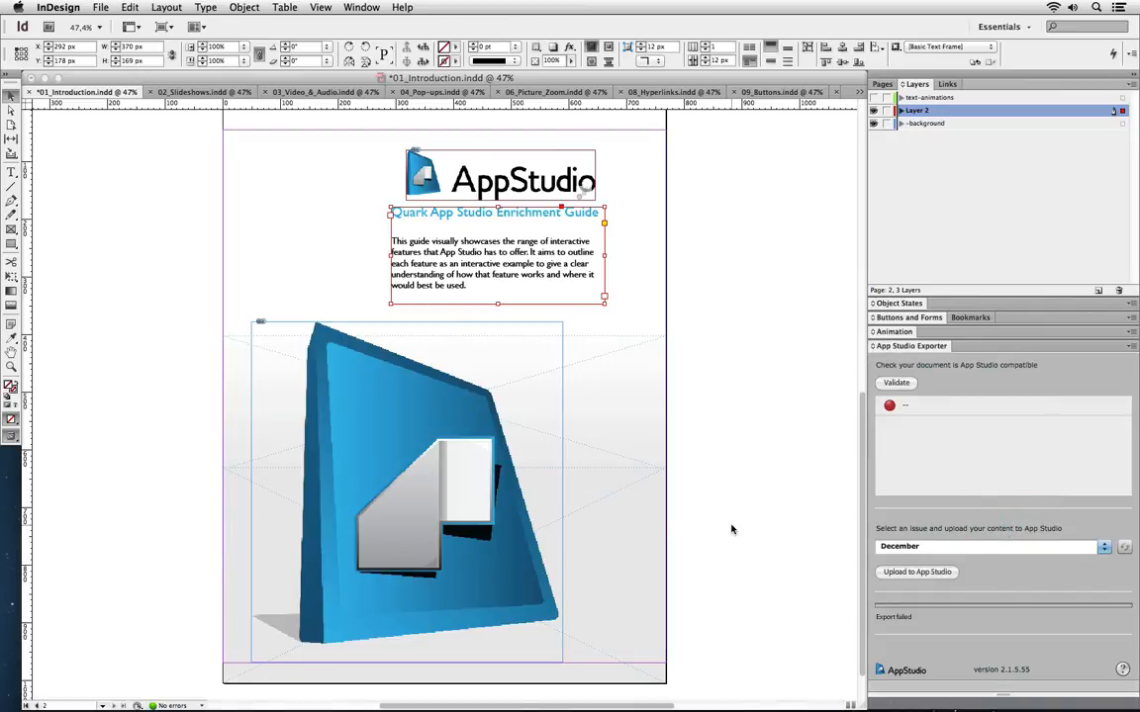
pyautogui.press('super+s')
pyautogui.click(942, 573)
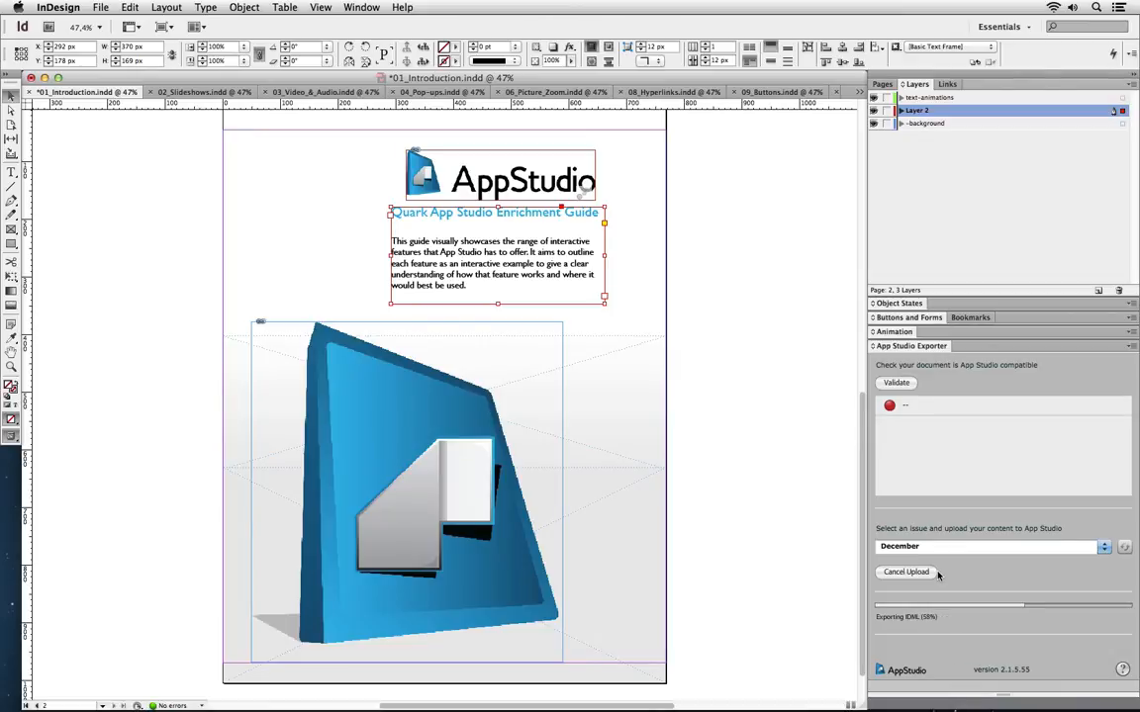
pyautogui.click(934, 573)
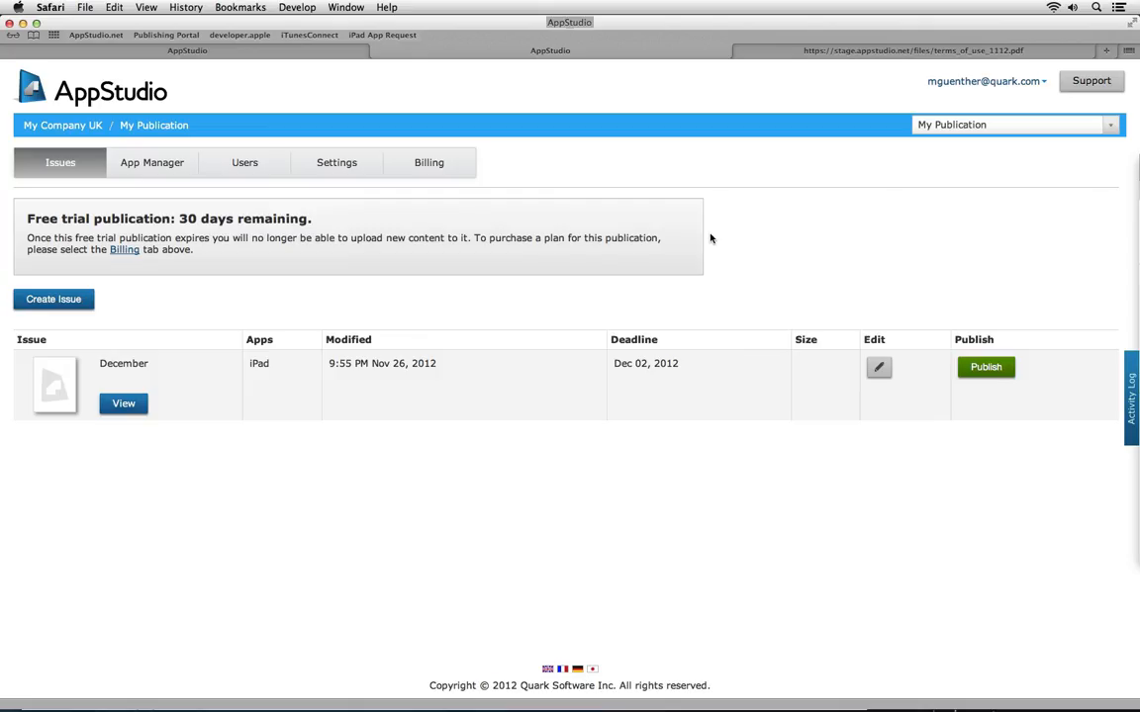
# Open the December issue and edit the uploaded introduction article's details
pyautogui.click(123, 405)
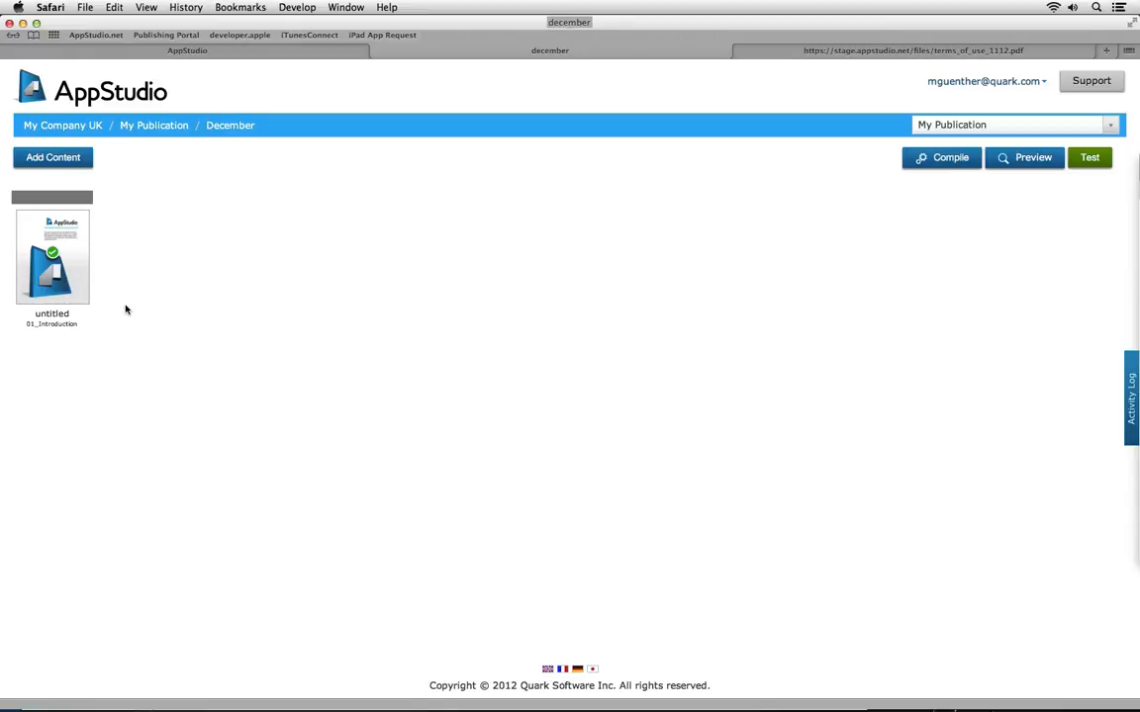
pyautogui.moveTo(38, 297)
pyautogui.click(33, 295)
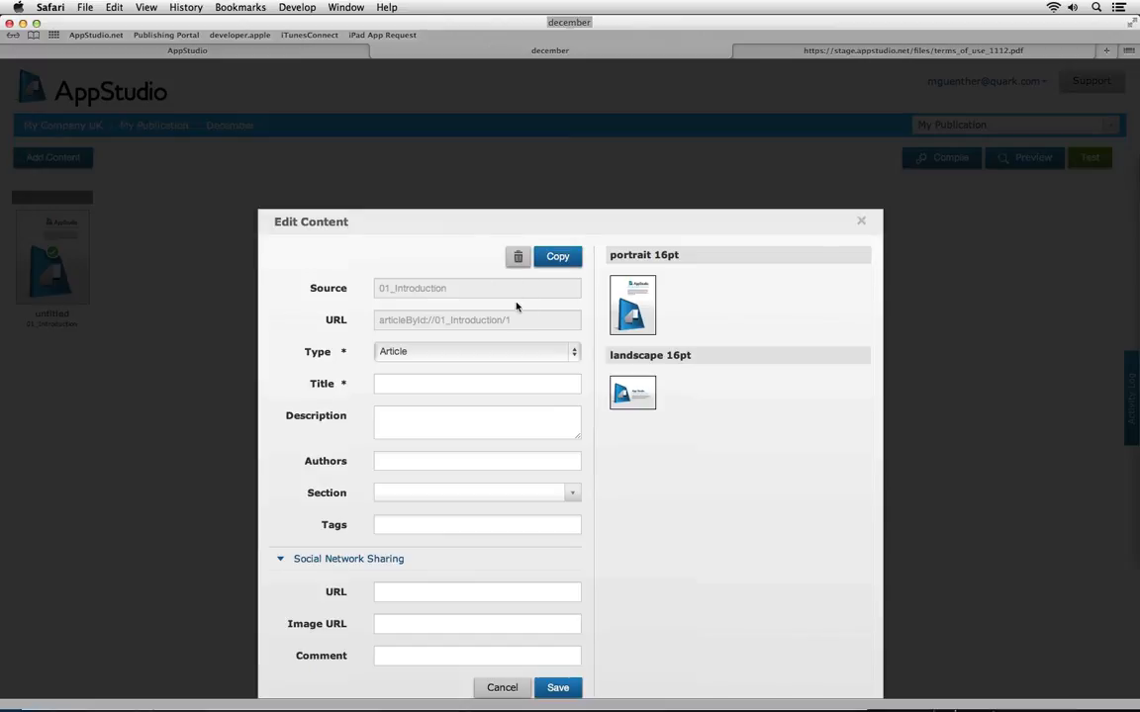
# Title the article 'Cover page', put it in the Politics section, save, and preview it
pyautogui.scroll(-1, 464, 272)
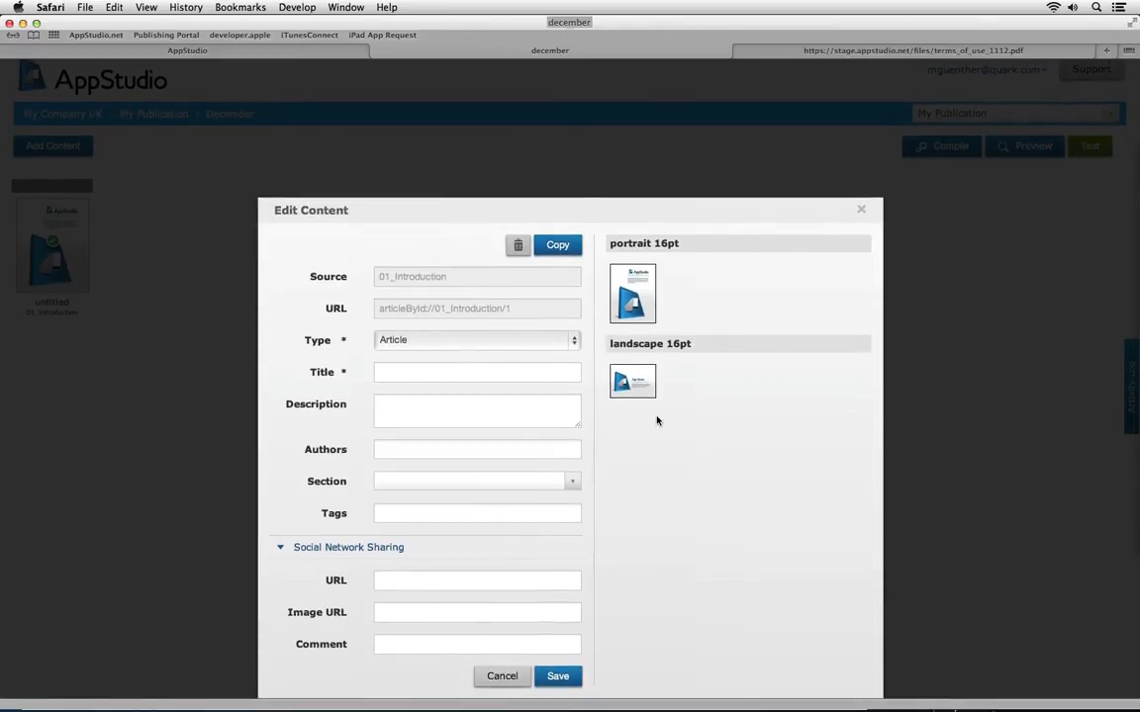
pyautogui.click(527, 373)
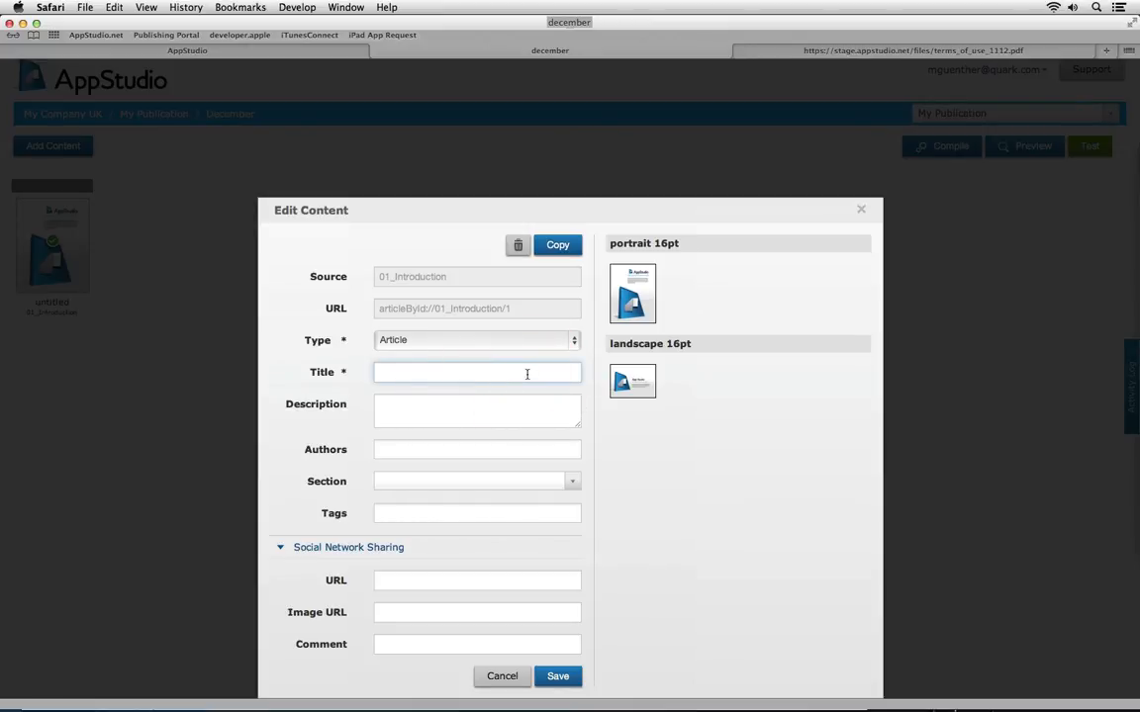
pyautogui.write('Cover page')
pyautogui.click(570, 482)
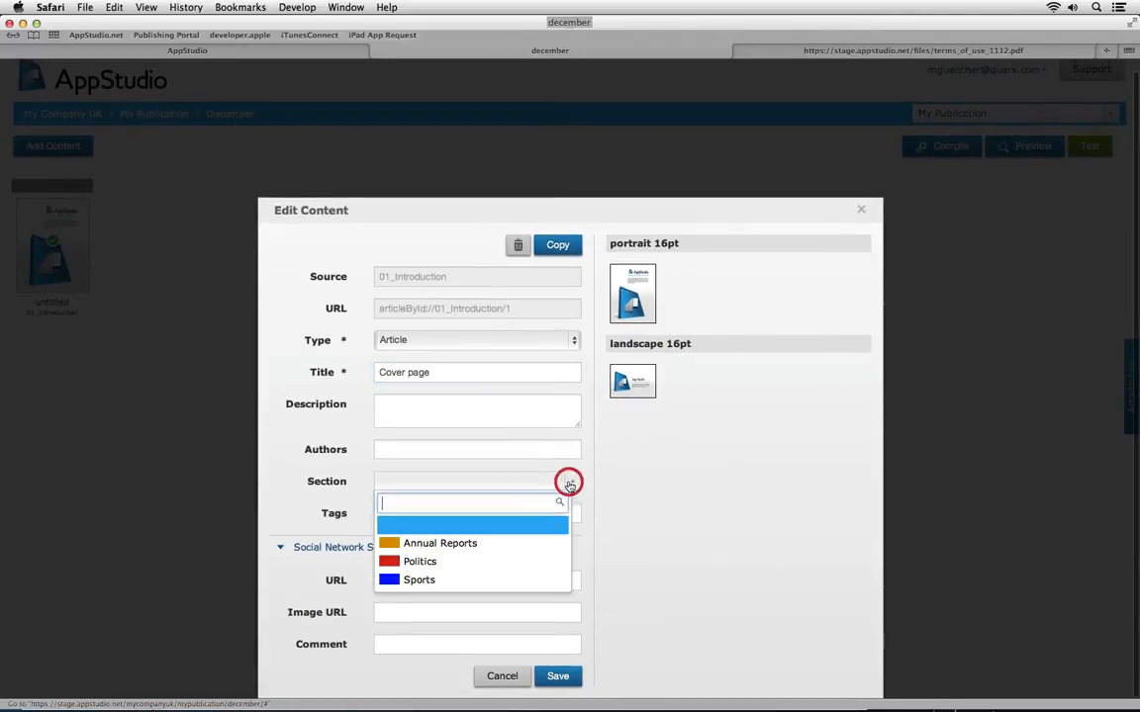
pyautogui.click(455, 562)
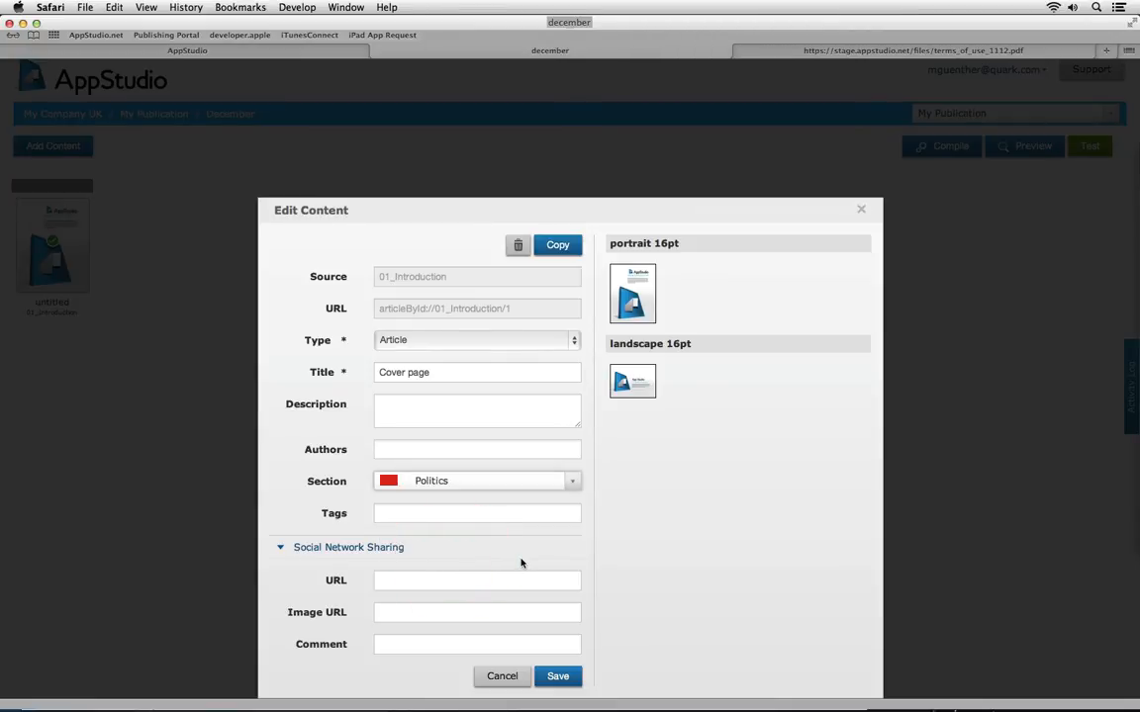
pyautogui.click(560, 678)
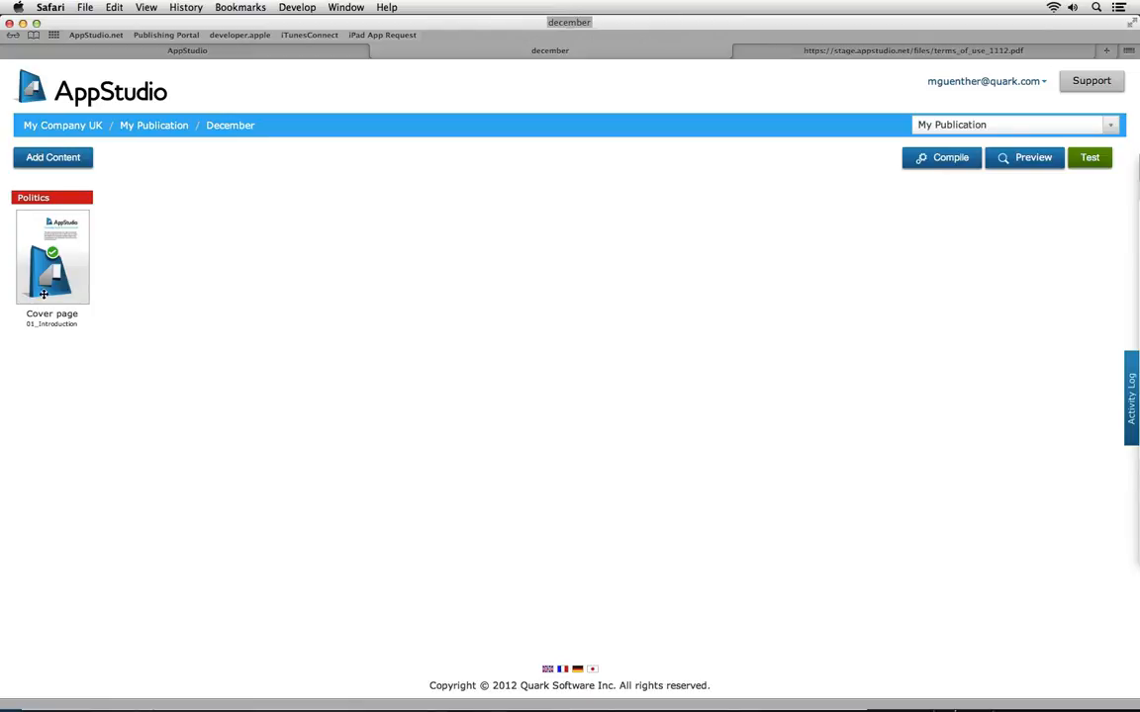
pyautogui.moveTo(31, 300)
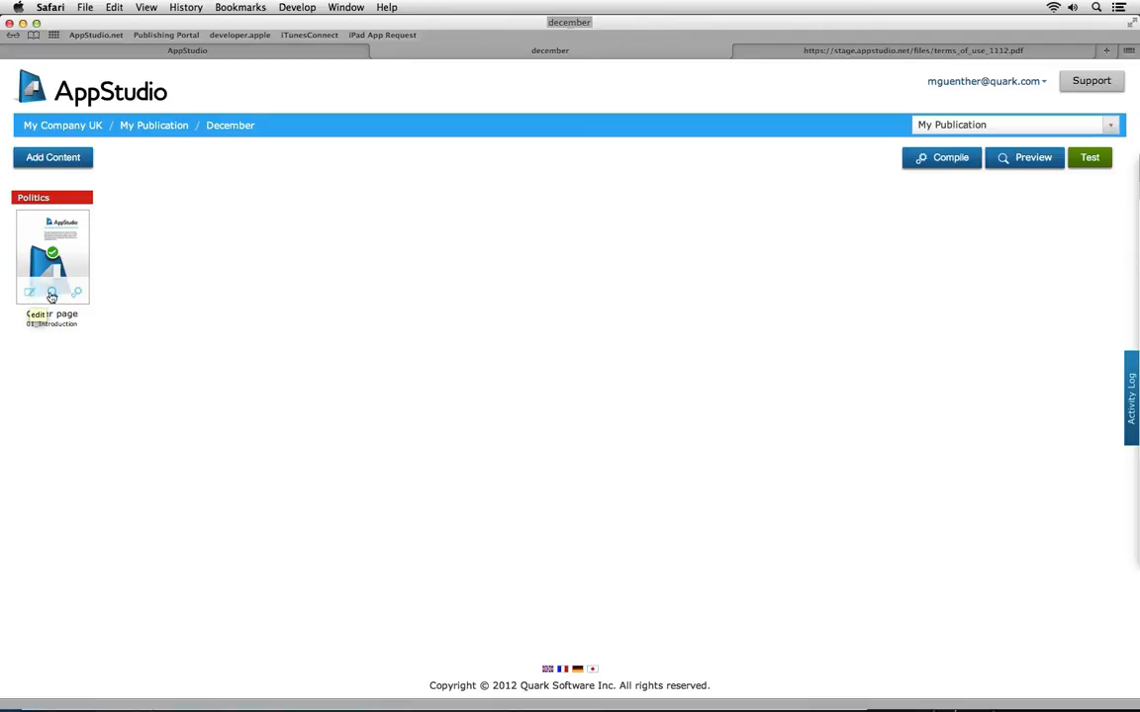
pyautogui.click(52, 294)
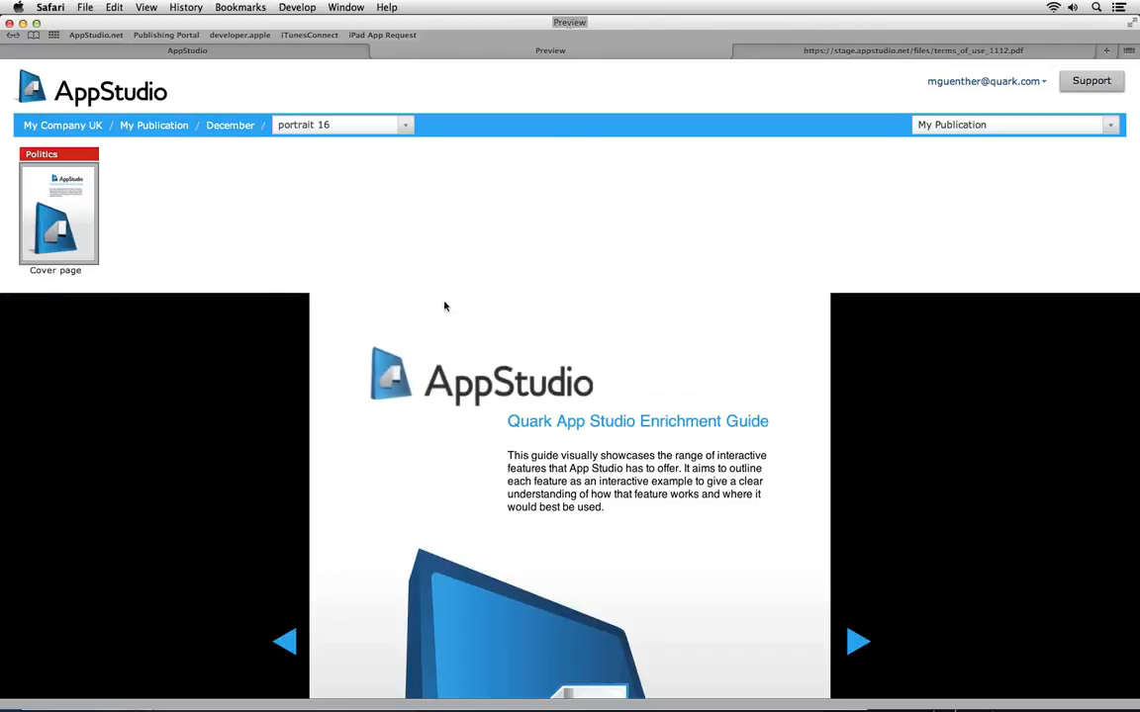
pyautogui.scroll(-5, 903, 495)
pyautogui.scroll(-2, 903, 495)
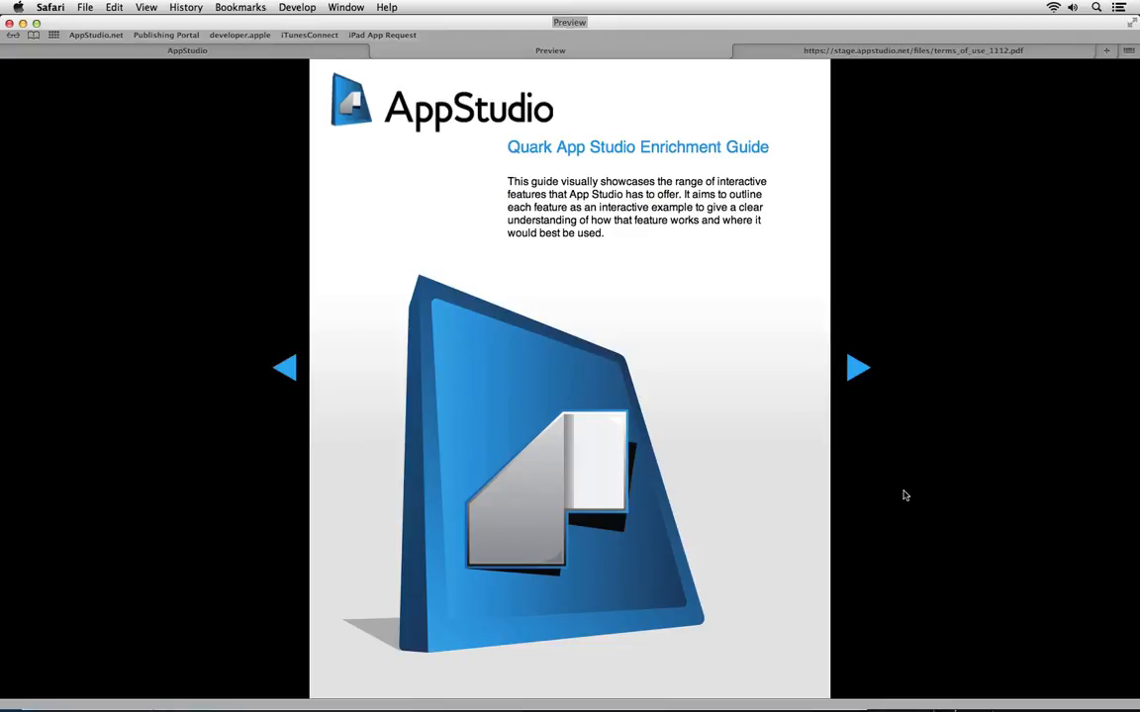
pyautogui.scroll(2, 903, 495)
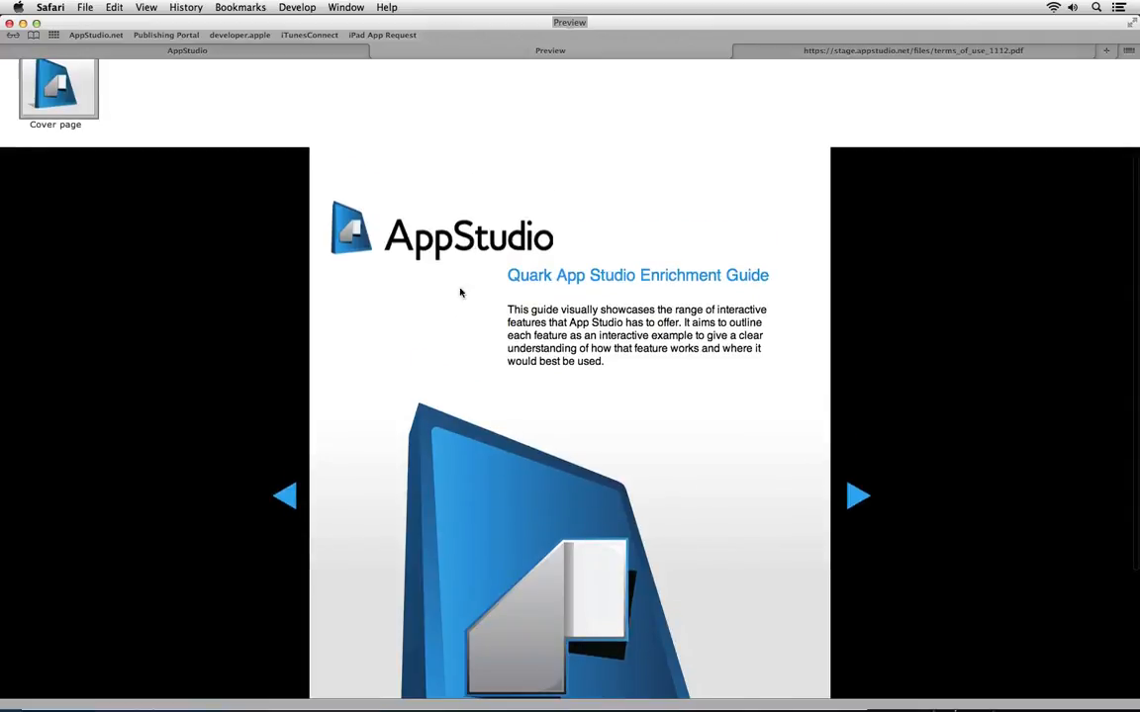
pyautogui.scroll(3, 448, 358)
pyautogui.click(405, 125)
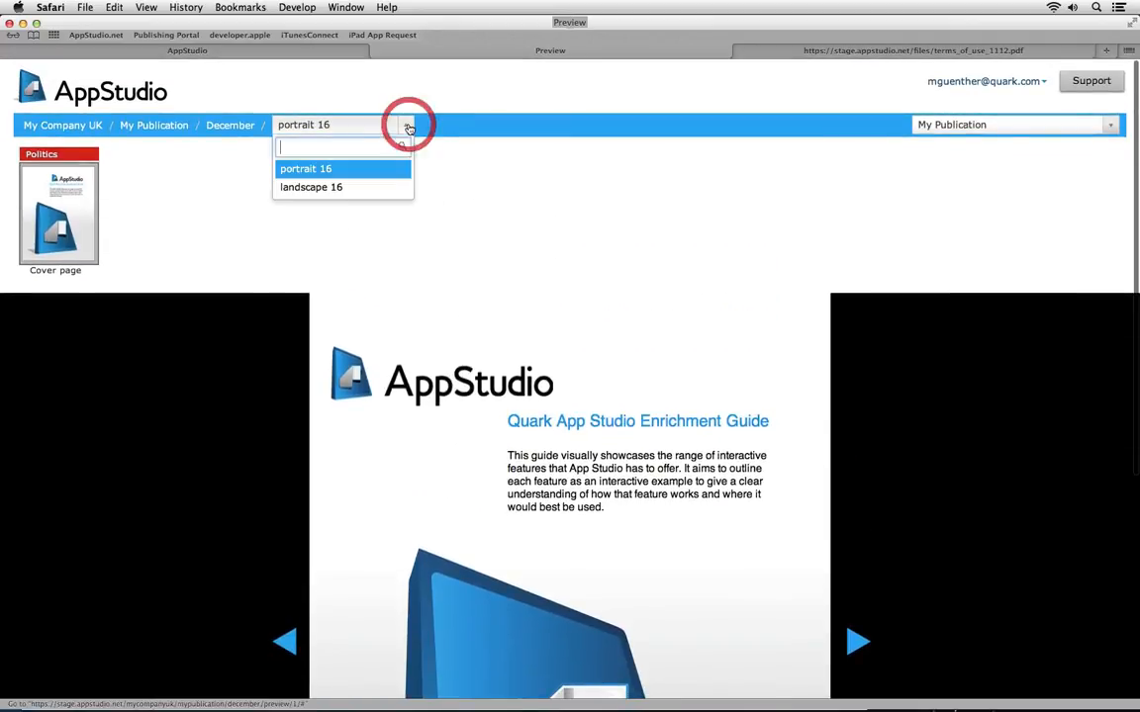
pyautogui.click(358, 186)
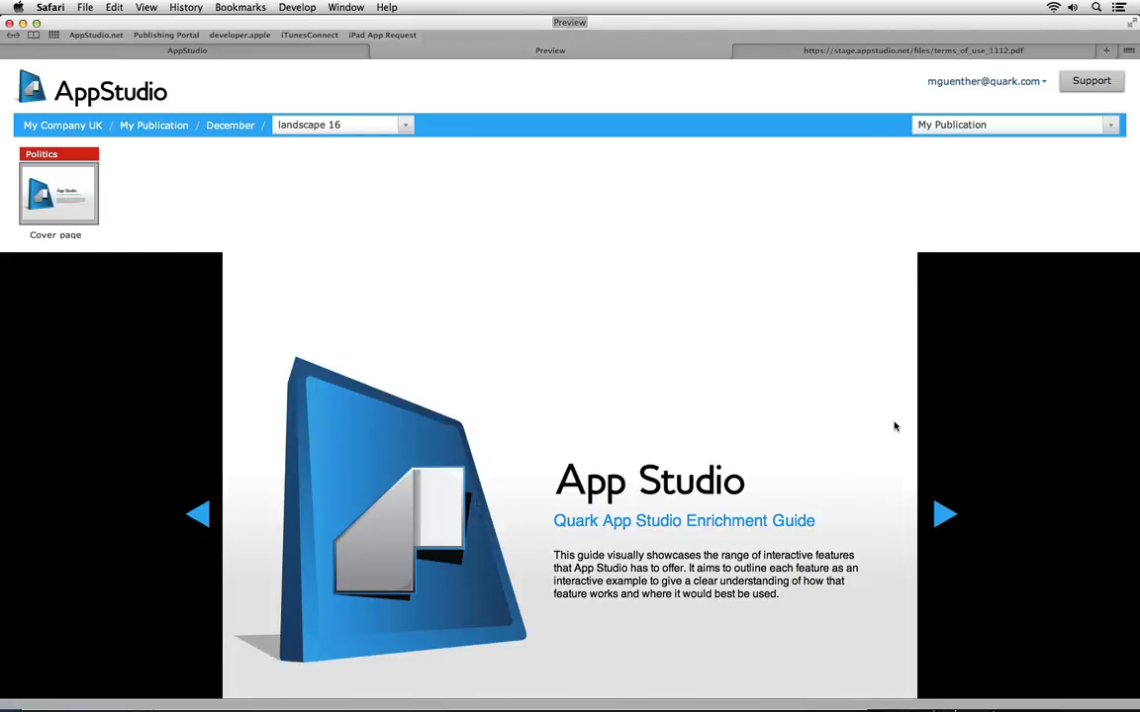
pyautogui.scroll(-3, 894, 427)
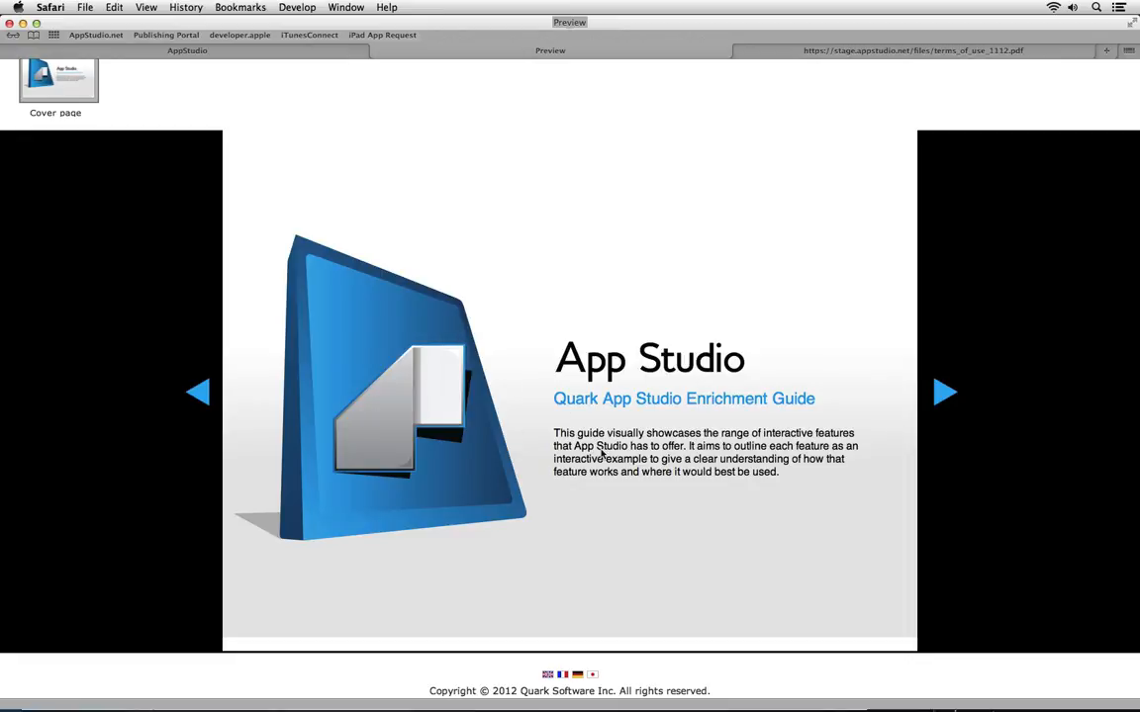
pyautogui.moveTo(610, 433); pyautogui.dragTo(656, 477)
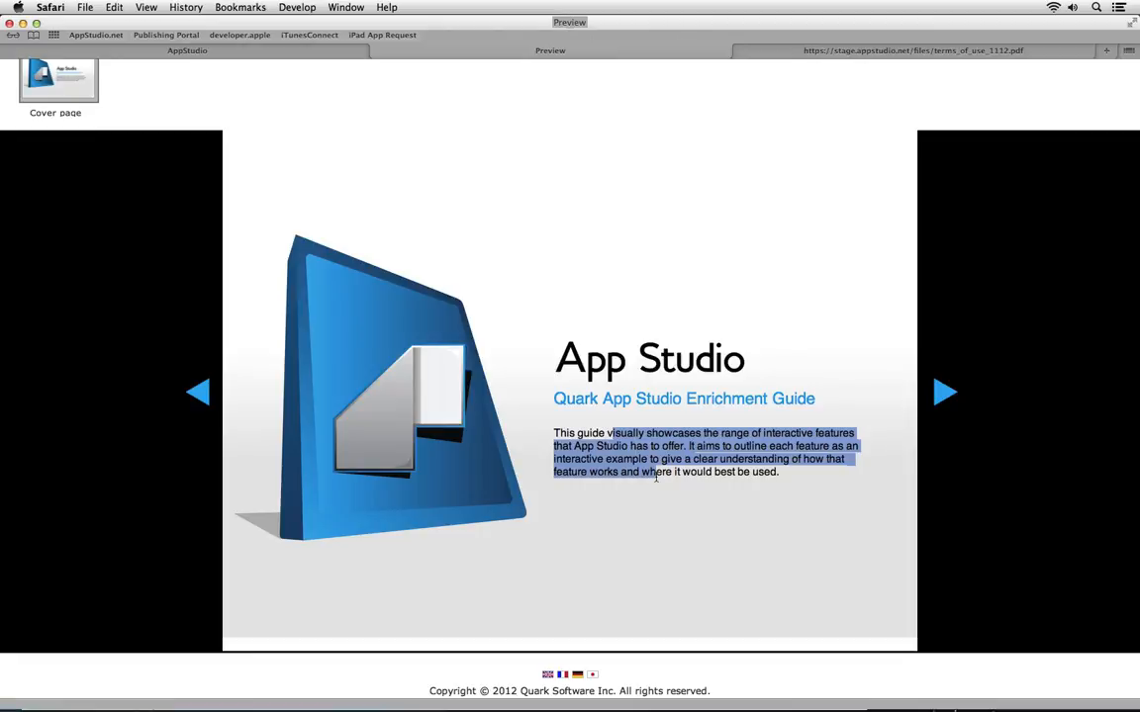
pyautogui.scroll(3, 656, 477)
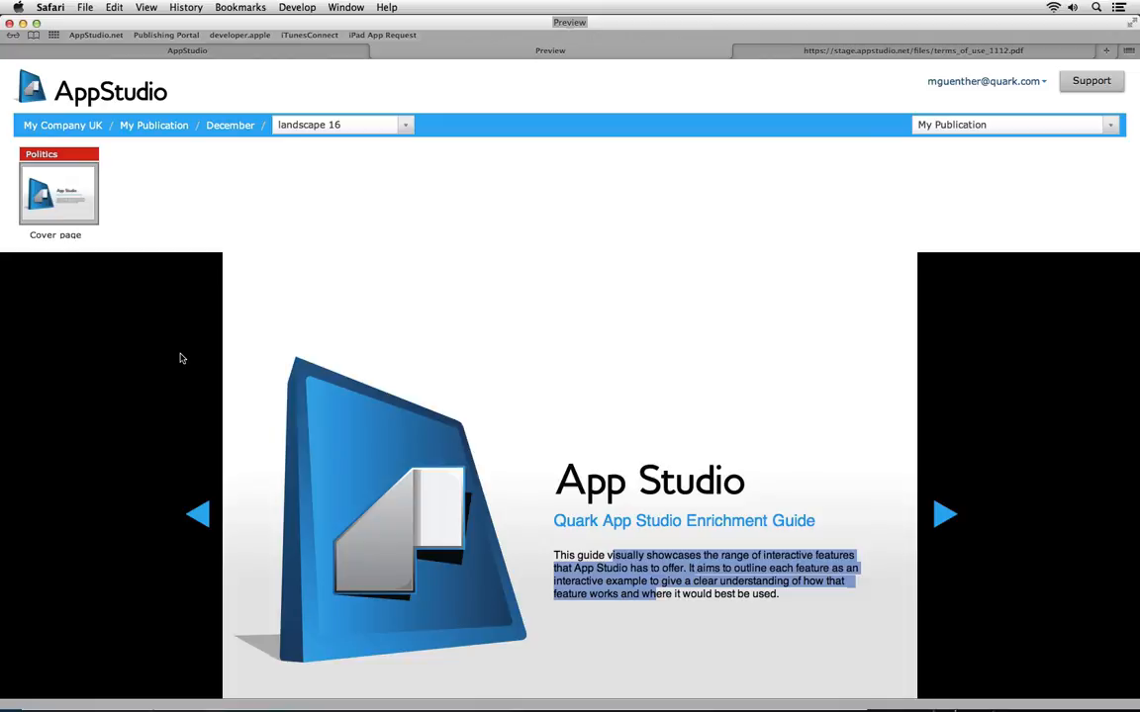
pyautogui.click(230, 127)
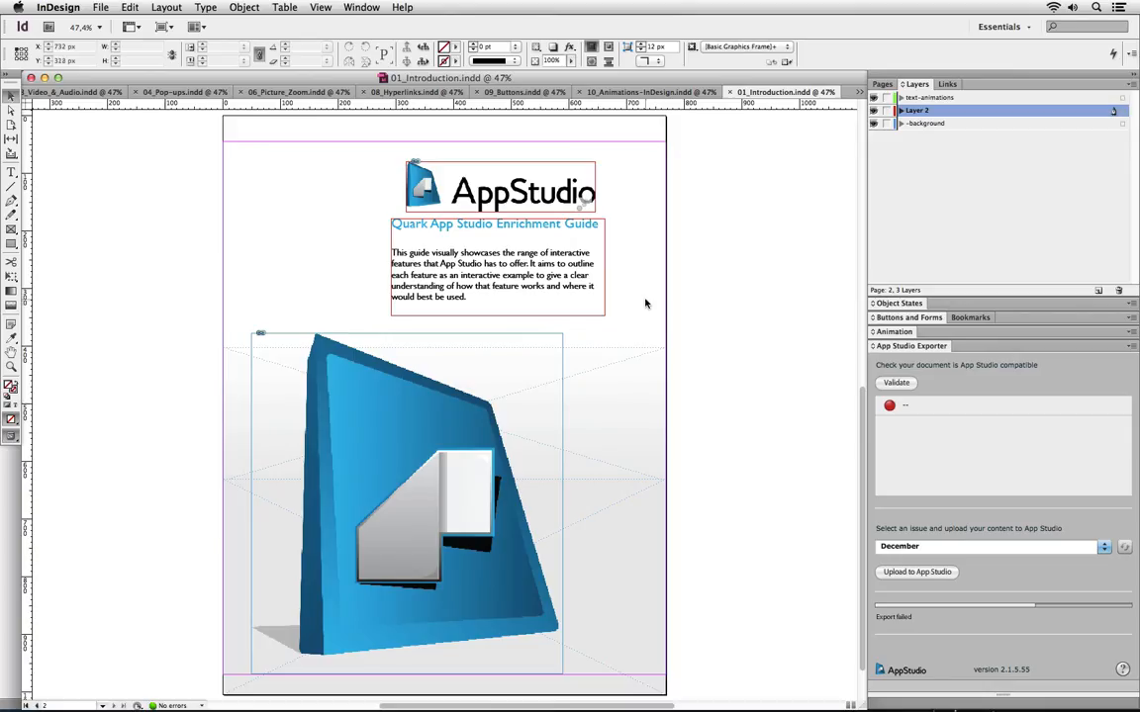
# Switch to 08_Hyperlinks.indd and select its Send Us an Email button
pyautogui.click(447, 92)
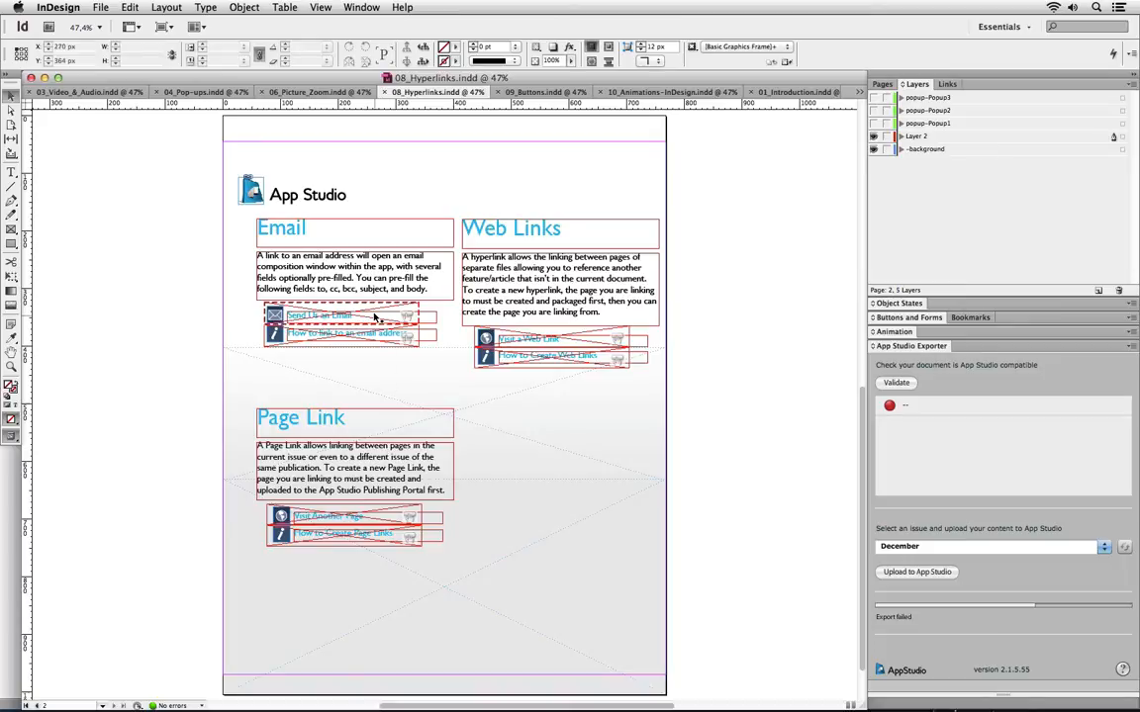
pyautogui.click(337, 317)
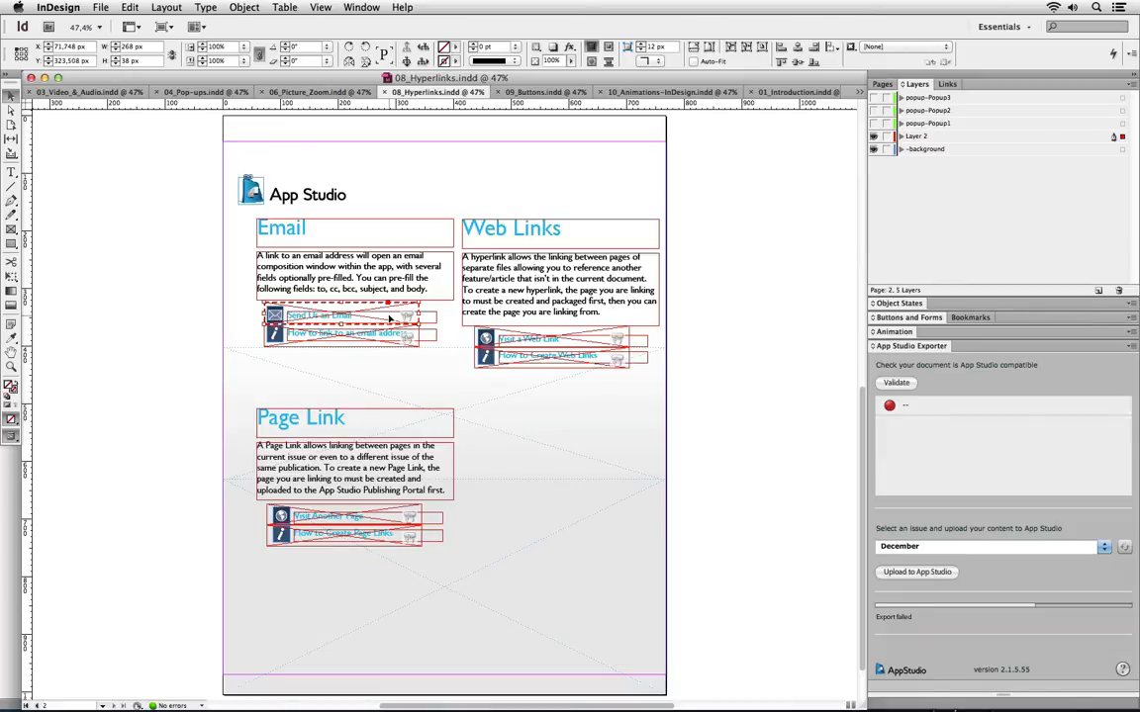
pyautogui.click(876, 317)
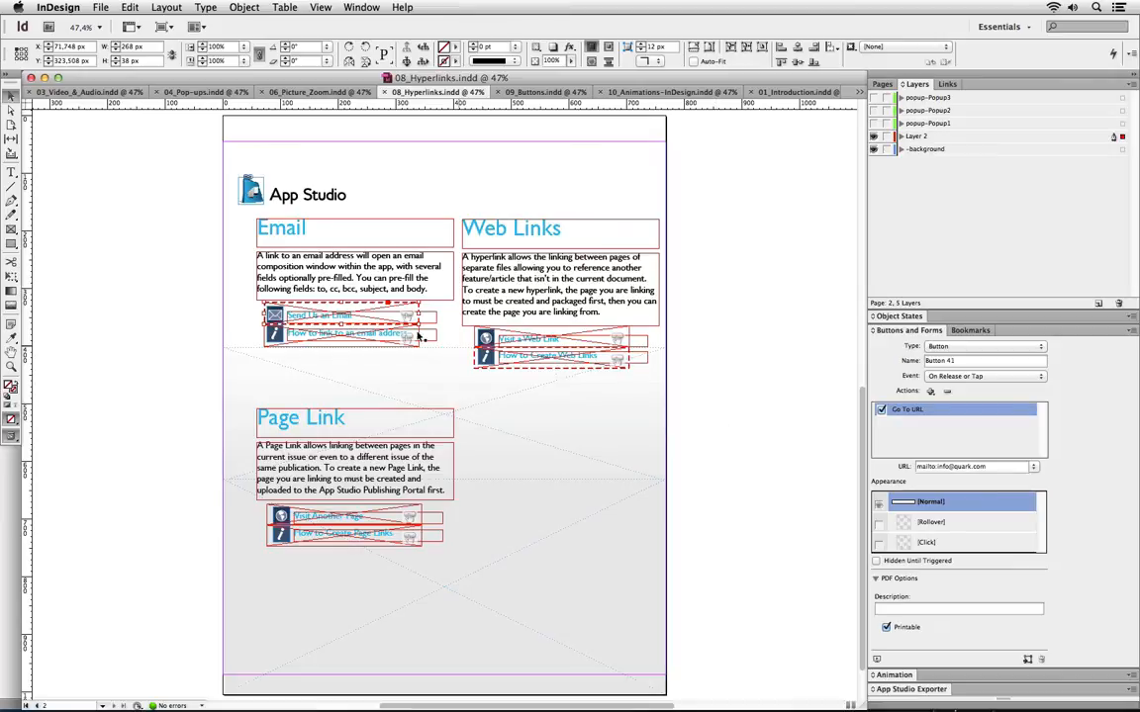
pyautogui.click(532, 341)
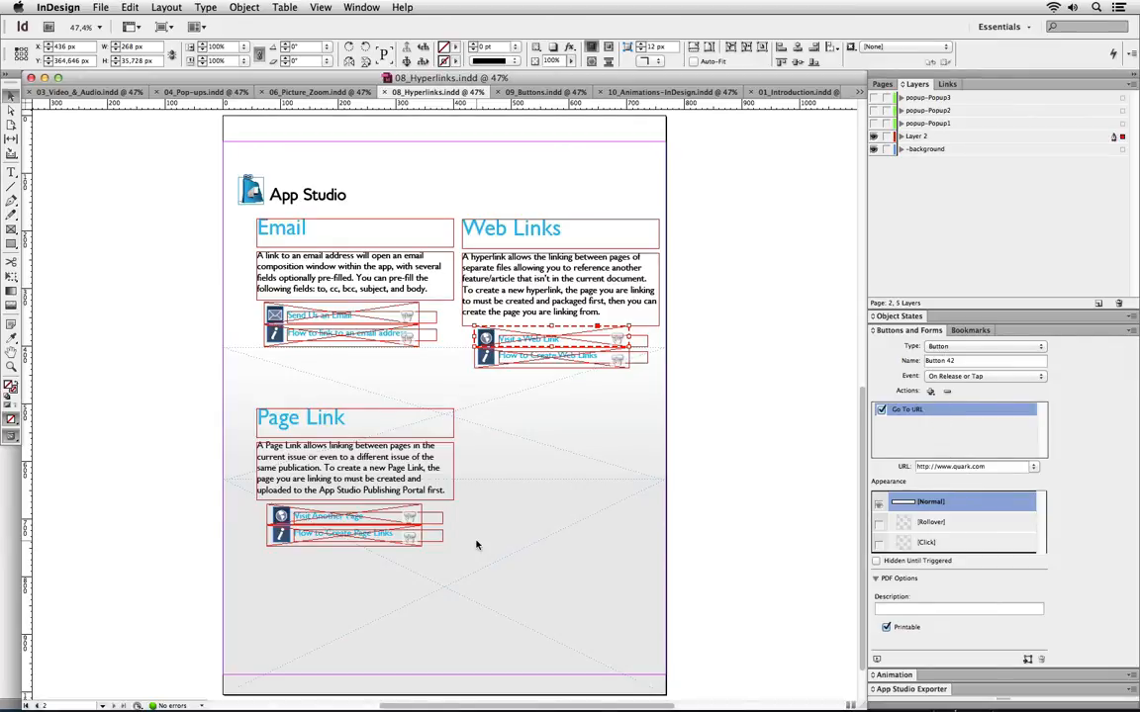
pyautogui.click(379, 517)
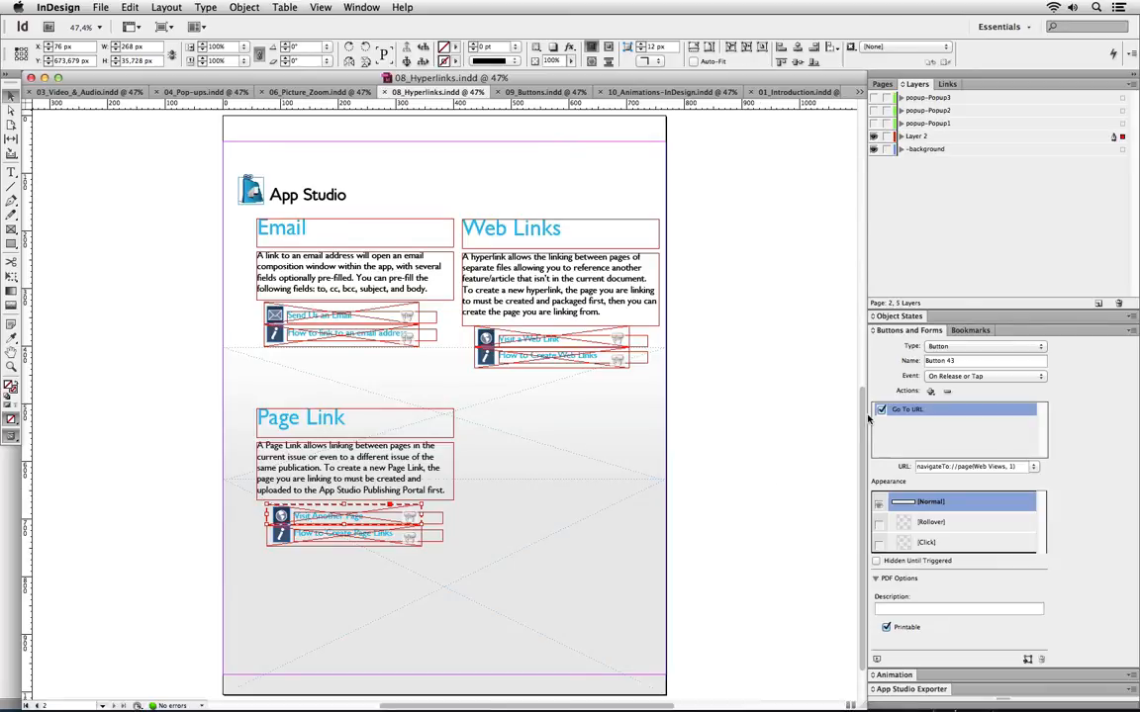
# Upload 08_Hyperlinks to the December issue, then bring up the 03_Video_&_Audio document
pyautogui.click(875, 689)
pyautogui.click(896, 572)
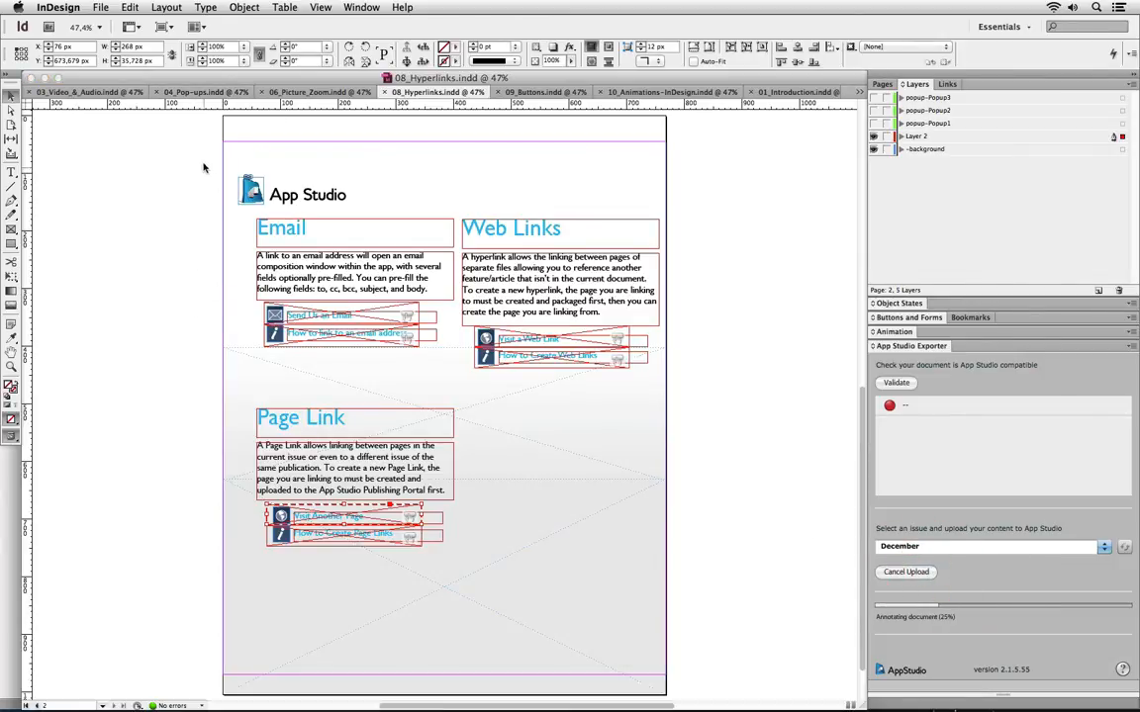
pyautogui.click(115, 92)
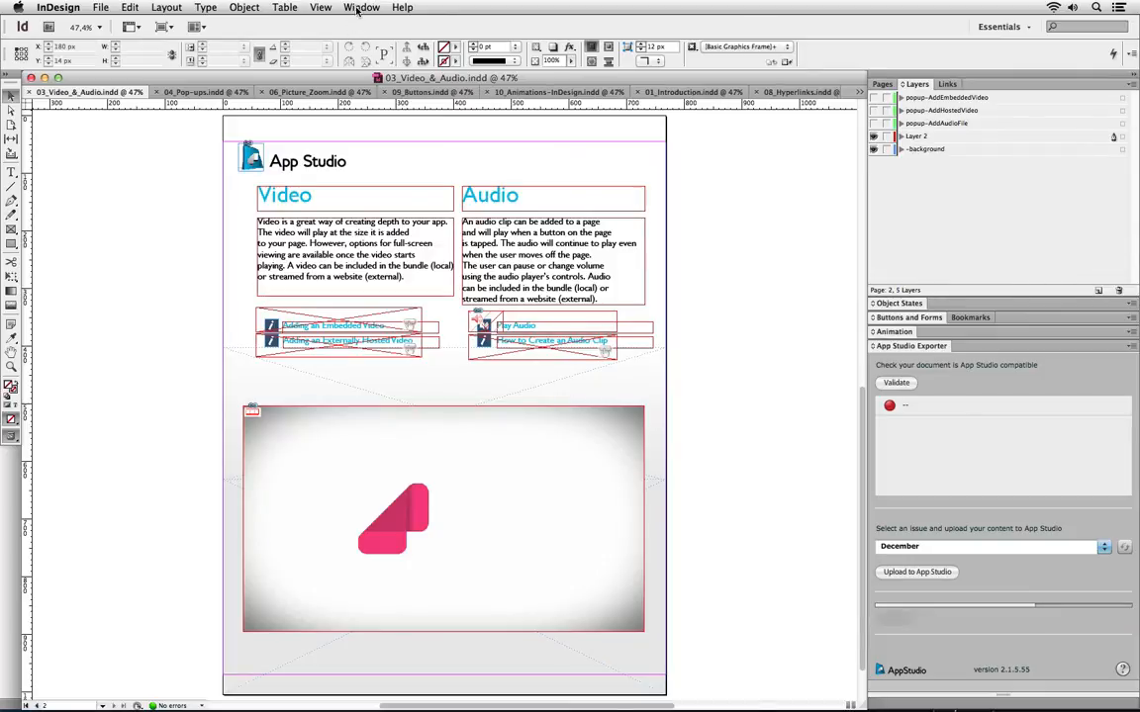
pyautogui.click(362, 7)
pyautogui.moveTo(420, 174)
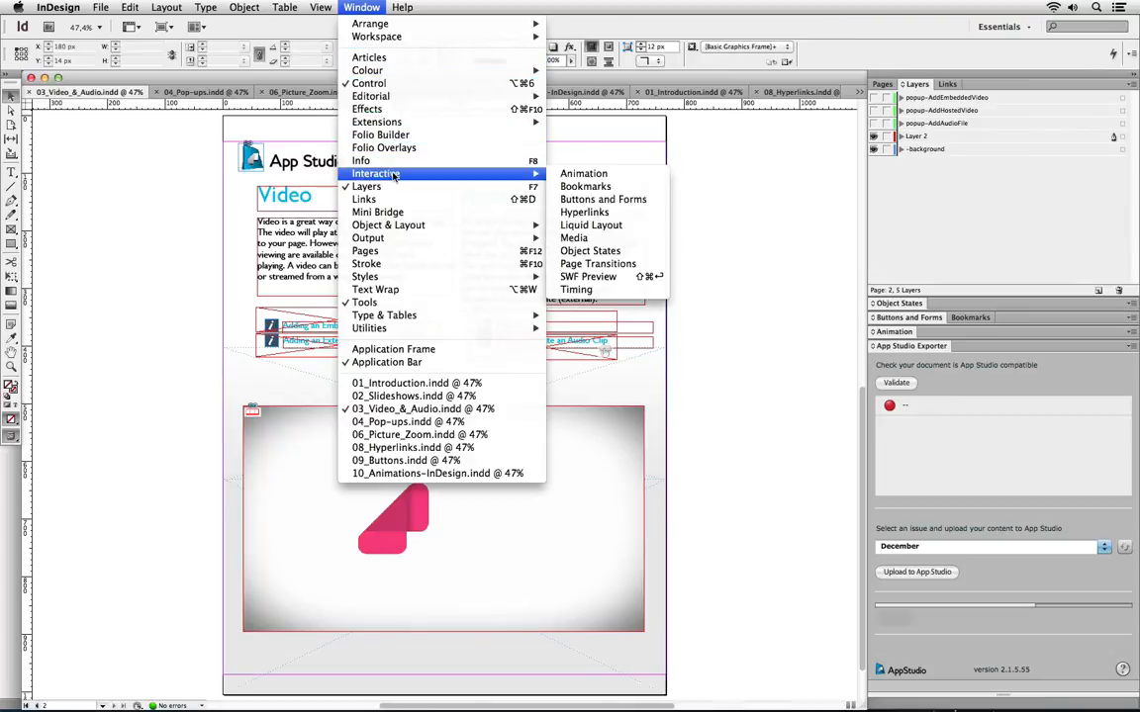
pyautogui.click(614, 241)
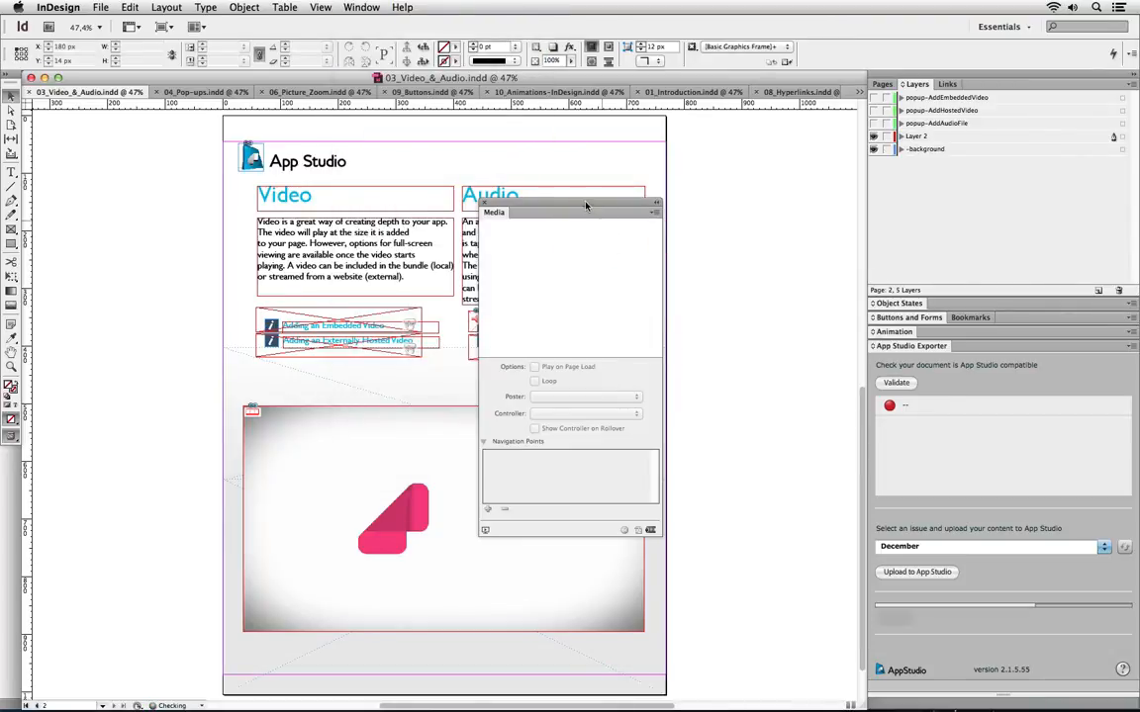
pyautogui.moveTo(598, 201); pyautogui.dragTo(748, 170)
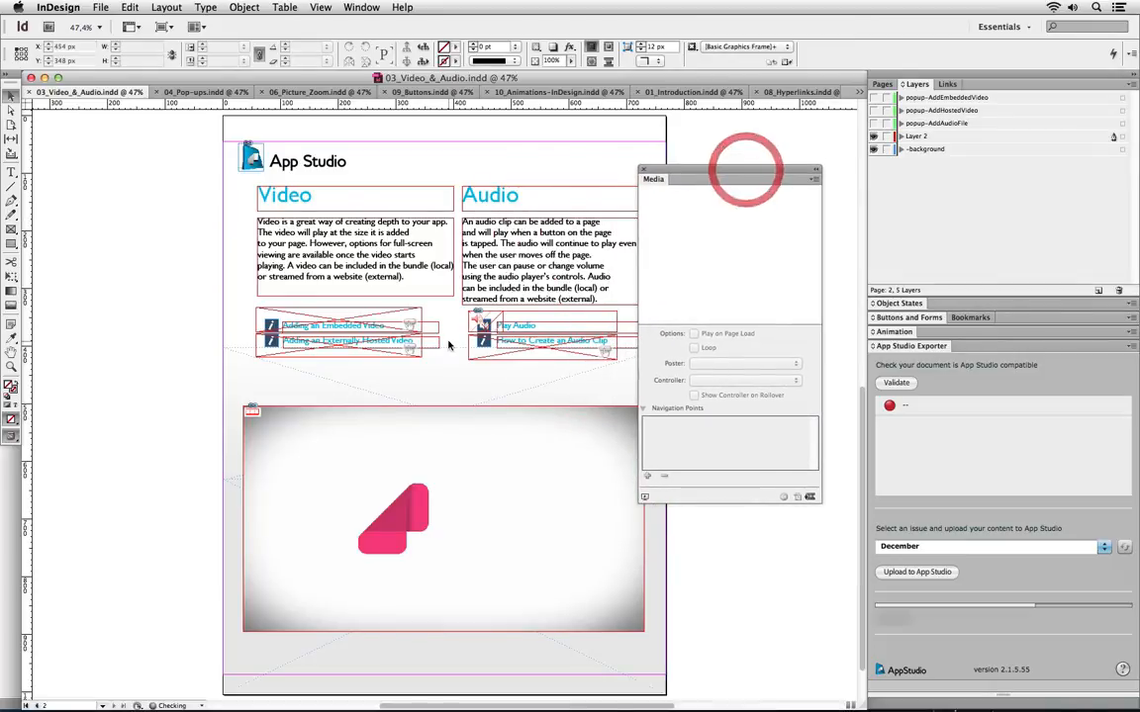
pyautogui.click(534, 329)
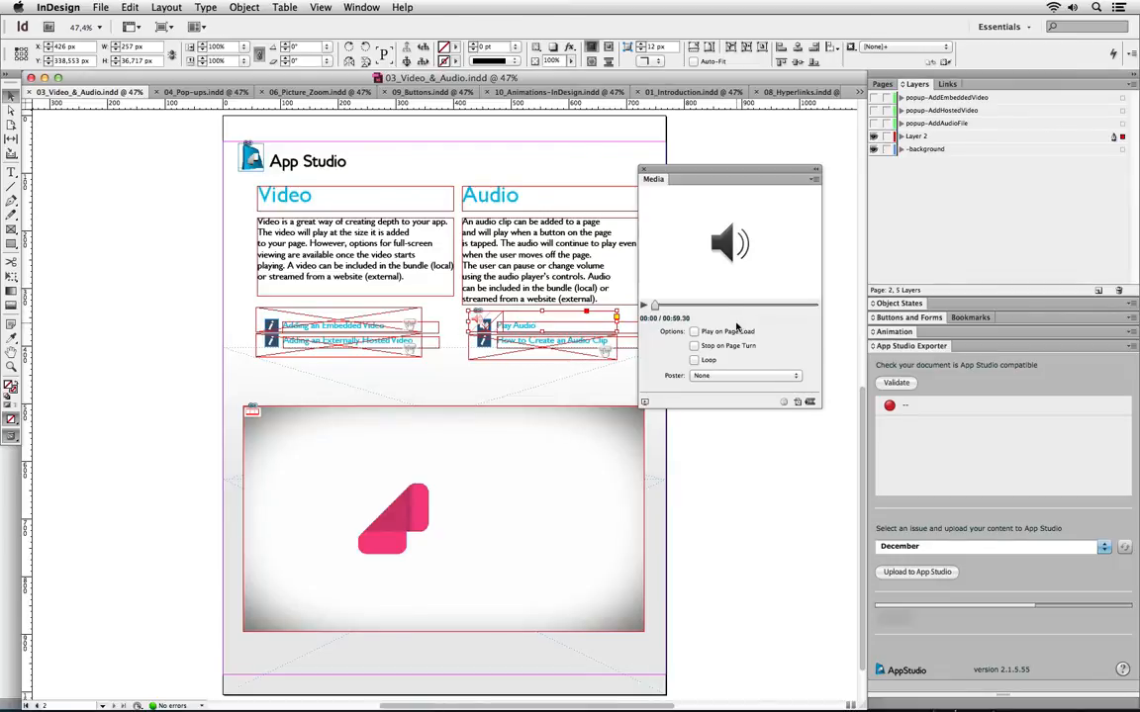
pyautogui.click(645, 305)
pyautogui.click(644, 306)
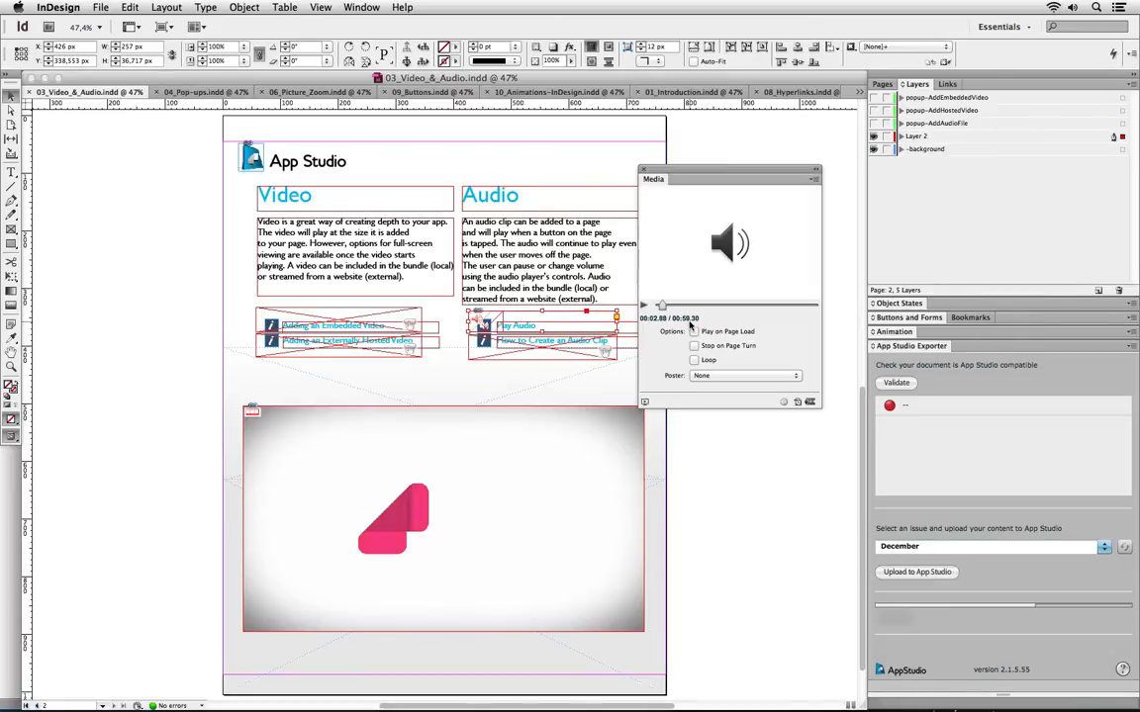
pyautogui.click(512, 352)
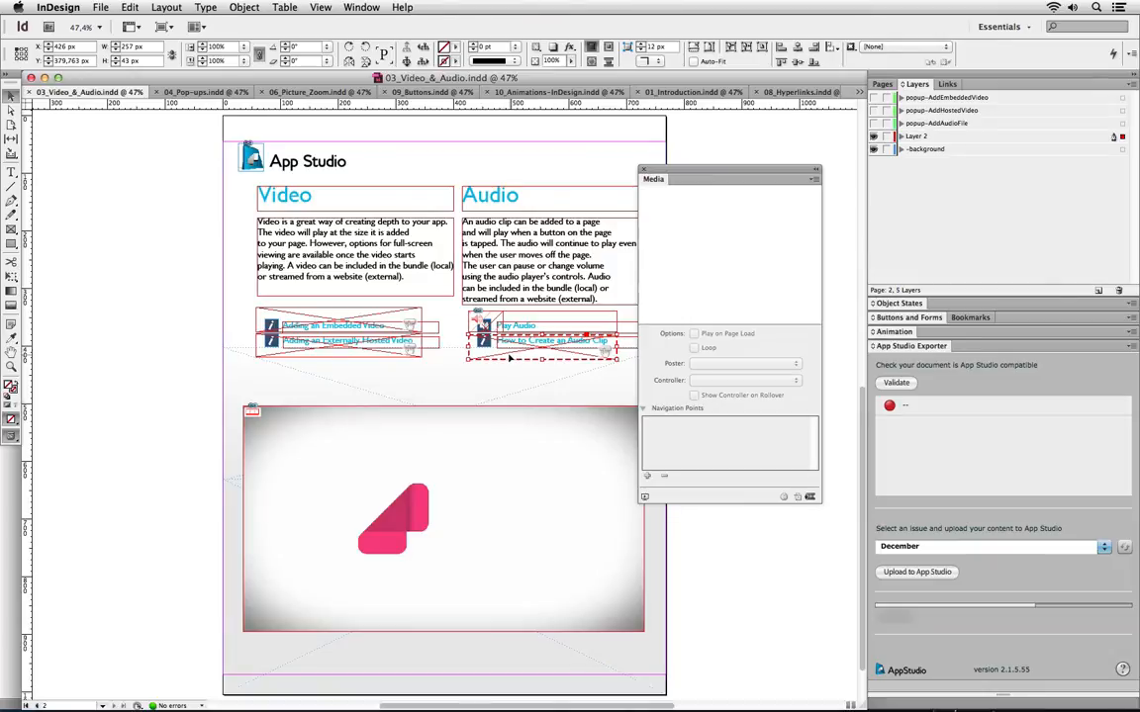
pyautogui.click(426, 455)
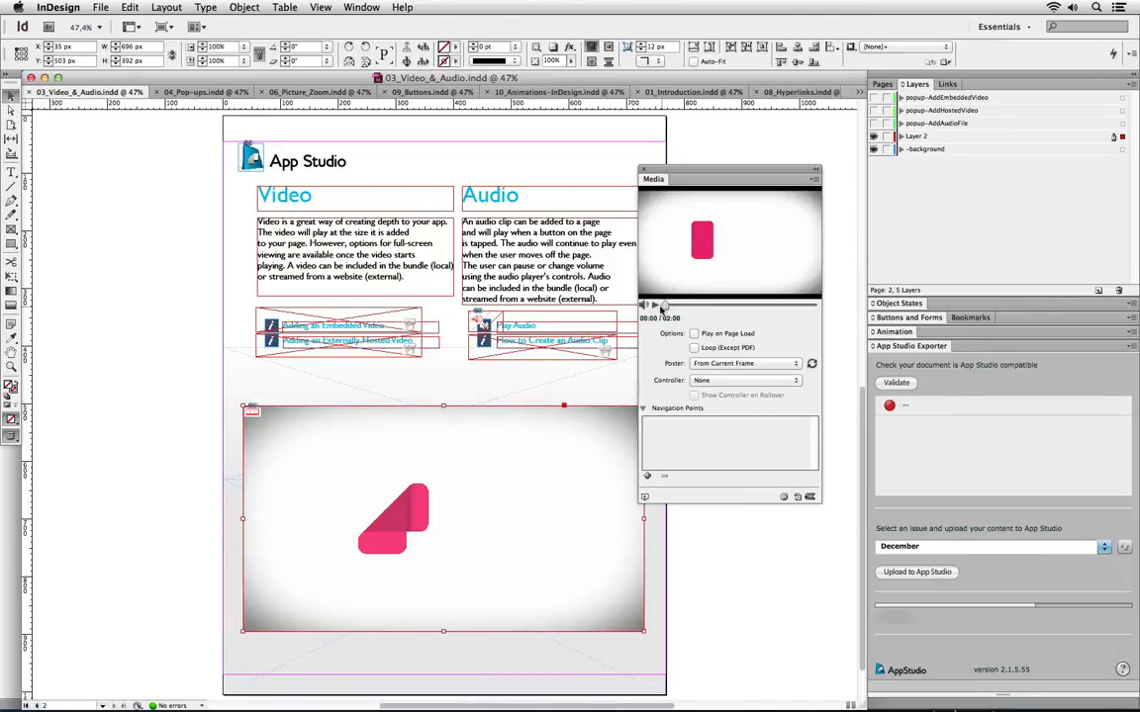
pyautogui.click(654, 307)
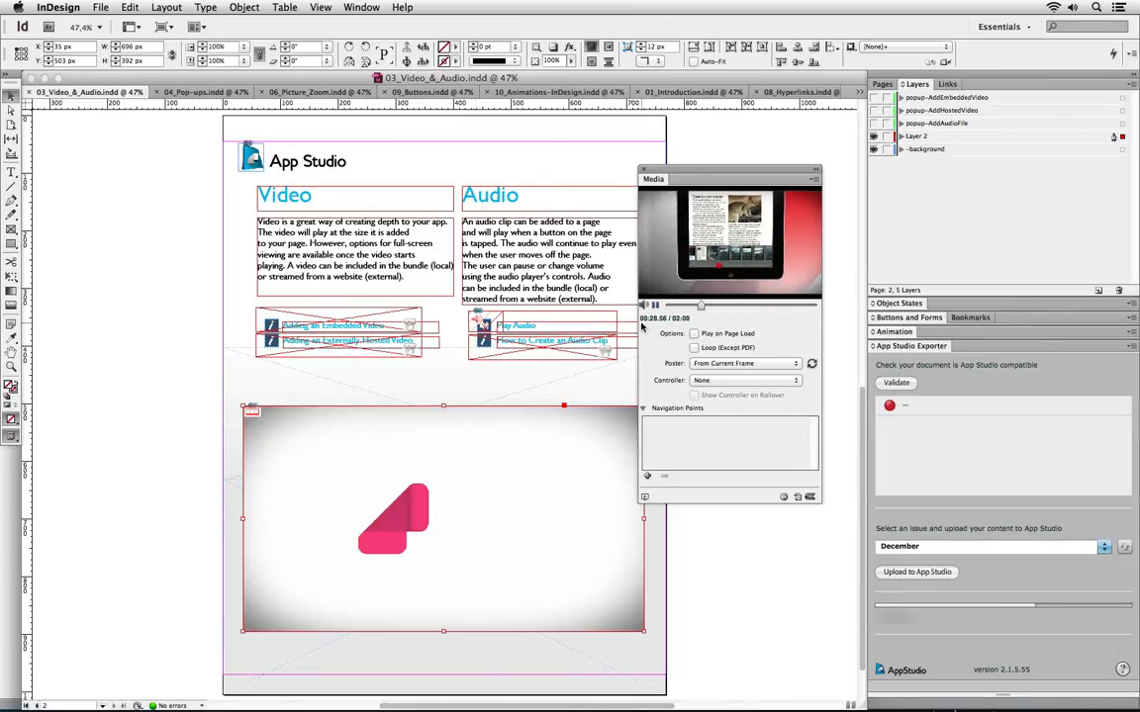
pyautogui.click(654, 304)
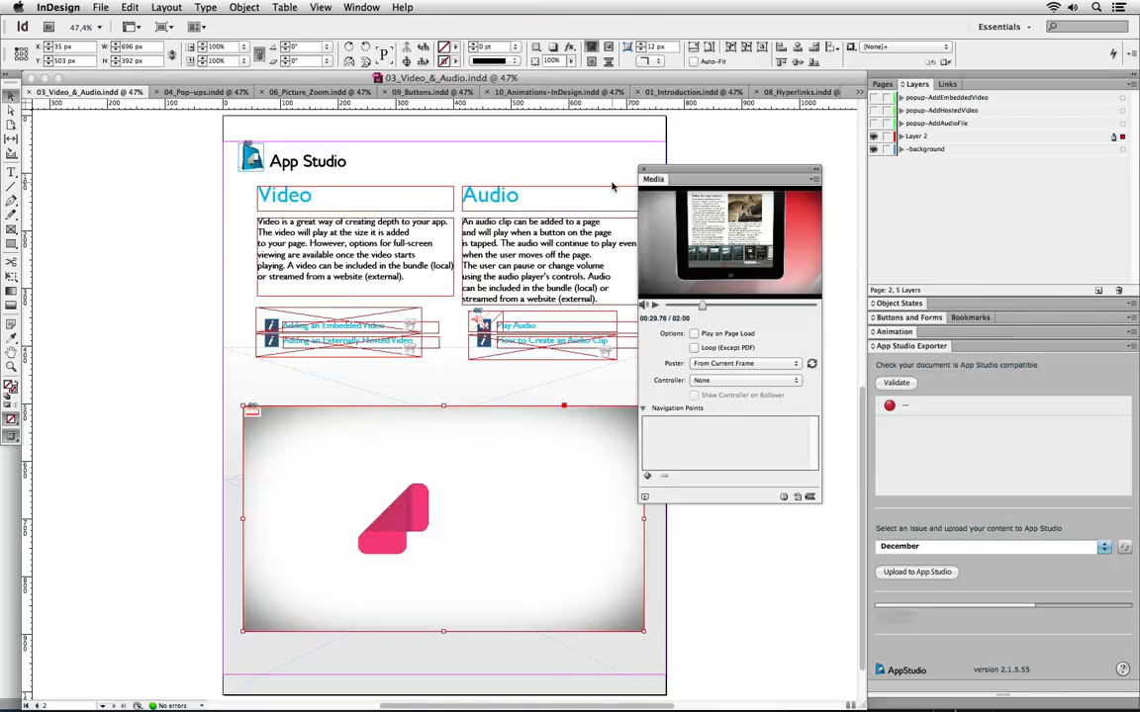
pyautogui.click(643, 169)
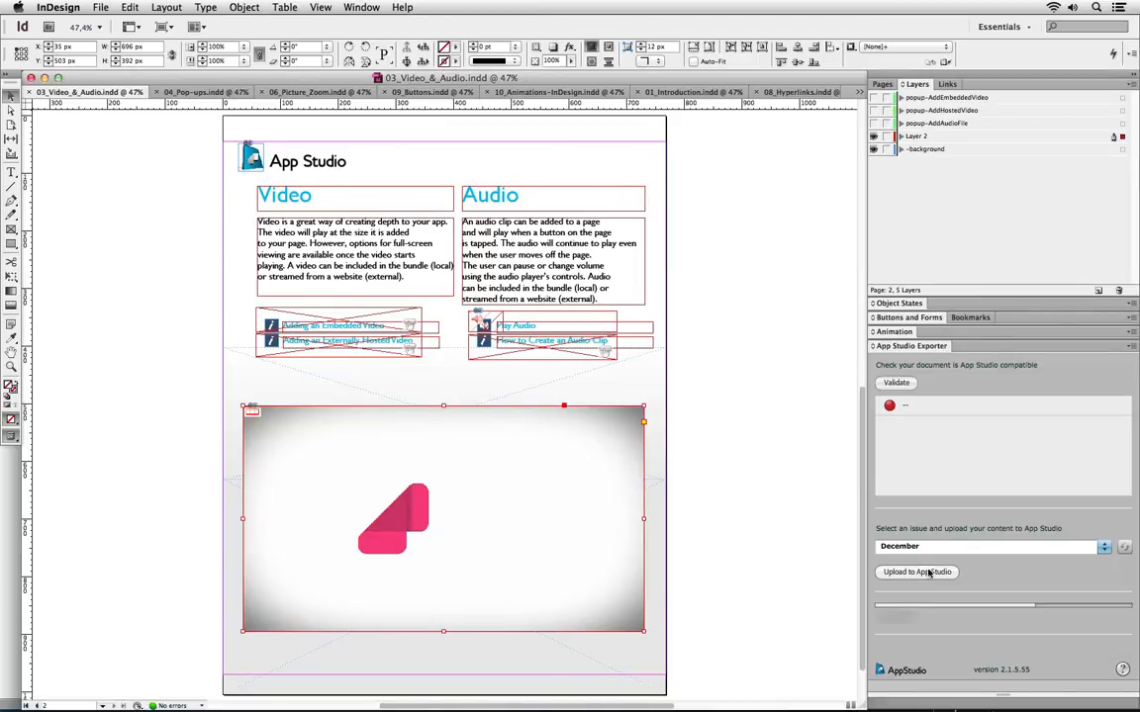
# Validate 03_Video_&_Audio, review the non-RGB App Studio Blue swatch warning, and upload it to December
pyautogui.click(902, 386)
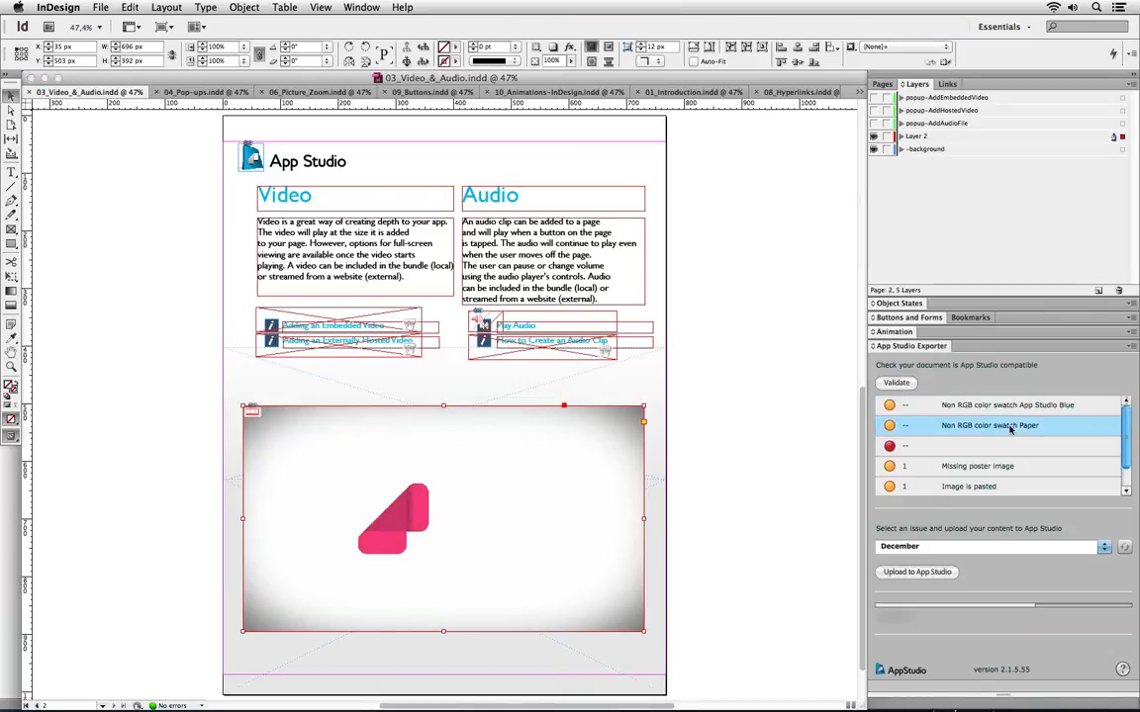
pyautogui.moveTo(1123, 422); pyautogui.dragTo(1123, 443)
pyautogui.scroll(1, 1124, 445)
pyautogui.click(1009, 406)
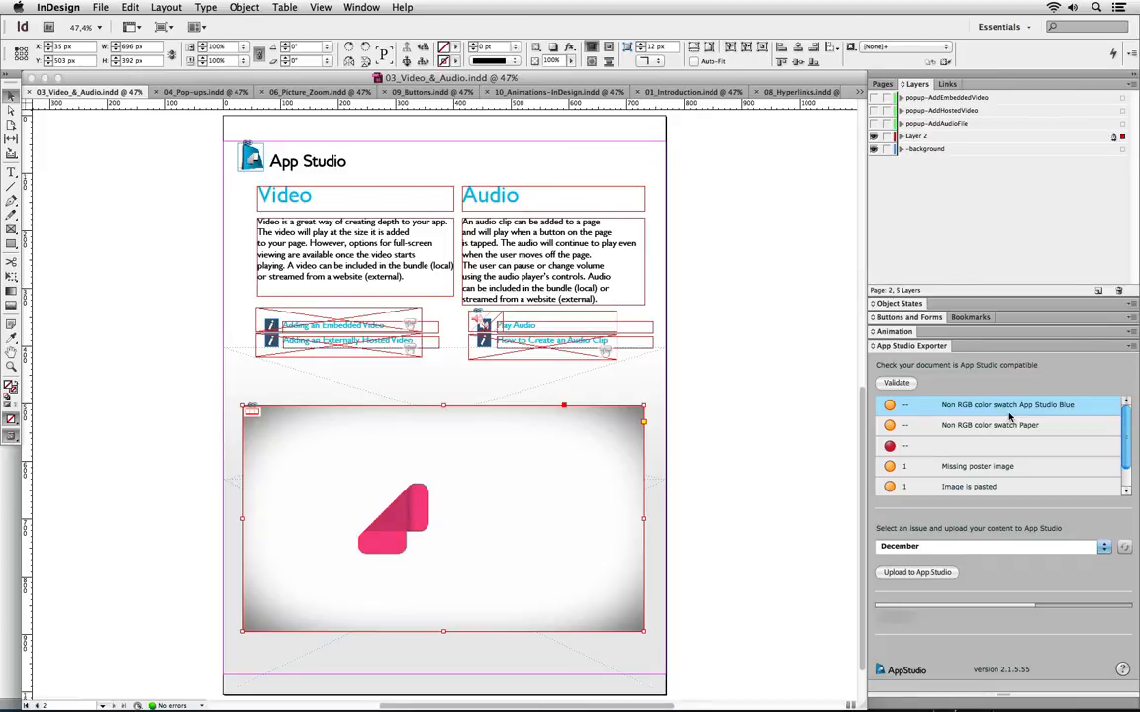
pyautogui.click(926, 573)
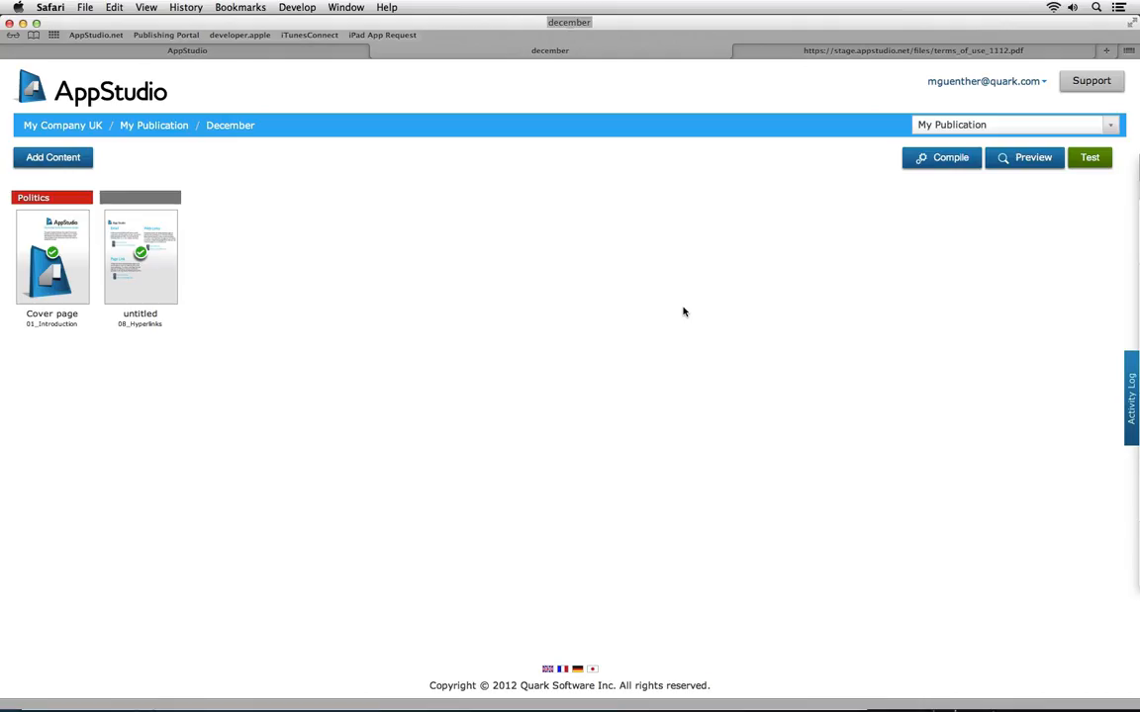
# Preview the untitled Hyperlinks article and test its Visit a Web Link link to the Quark site
pyautogui.moveTo(141, 295)
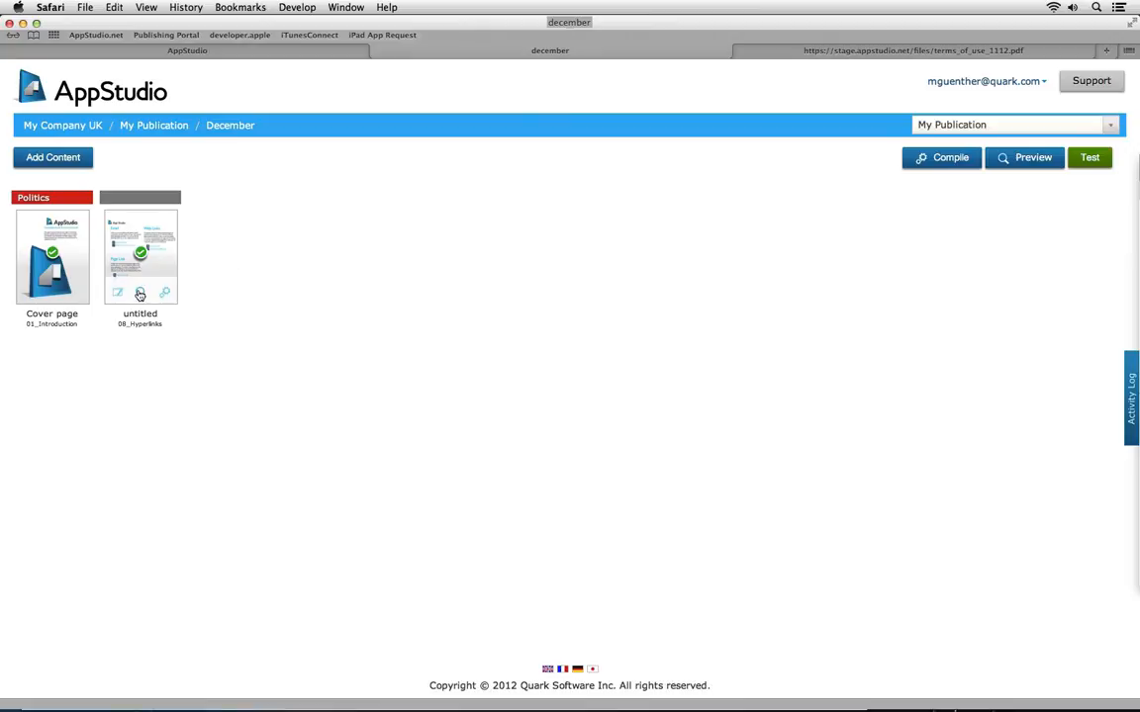
pyautogui.click(140, 294)
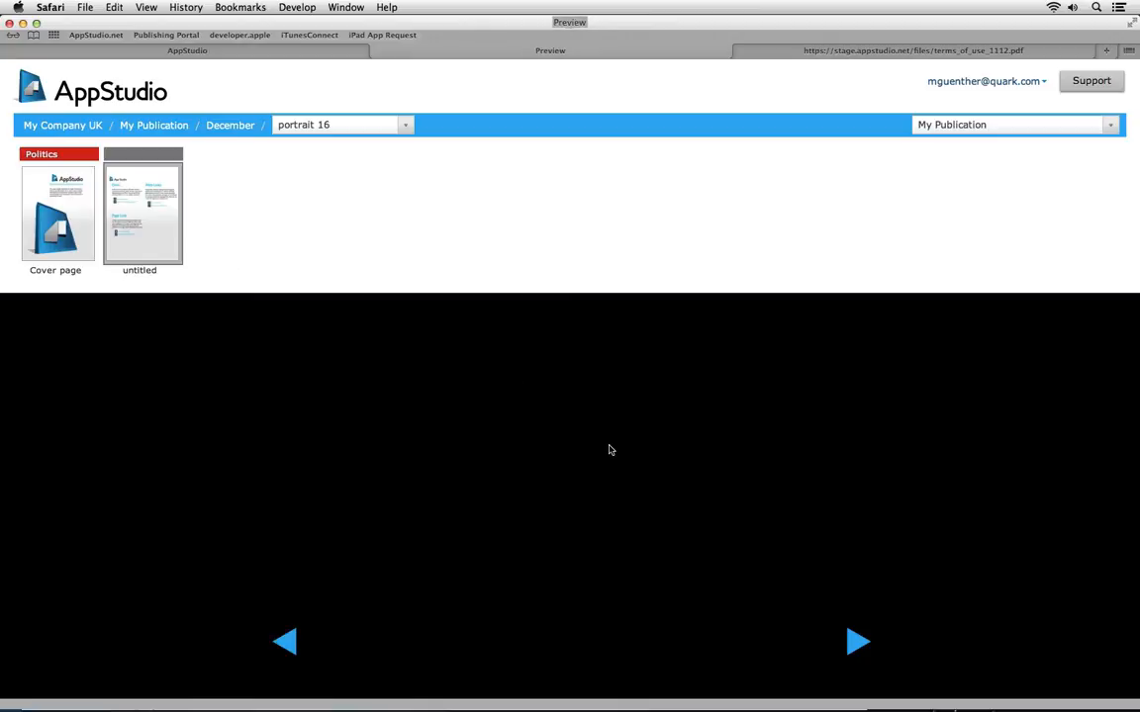
pyautogui.scroll(-3, 816, 502)
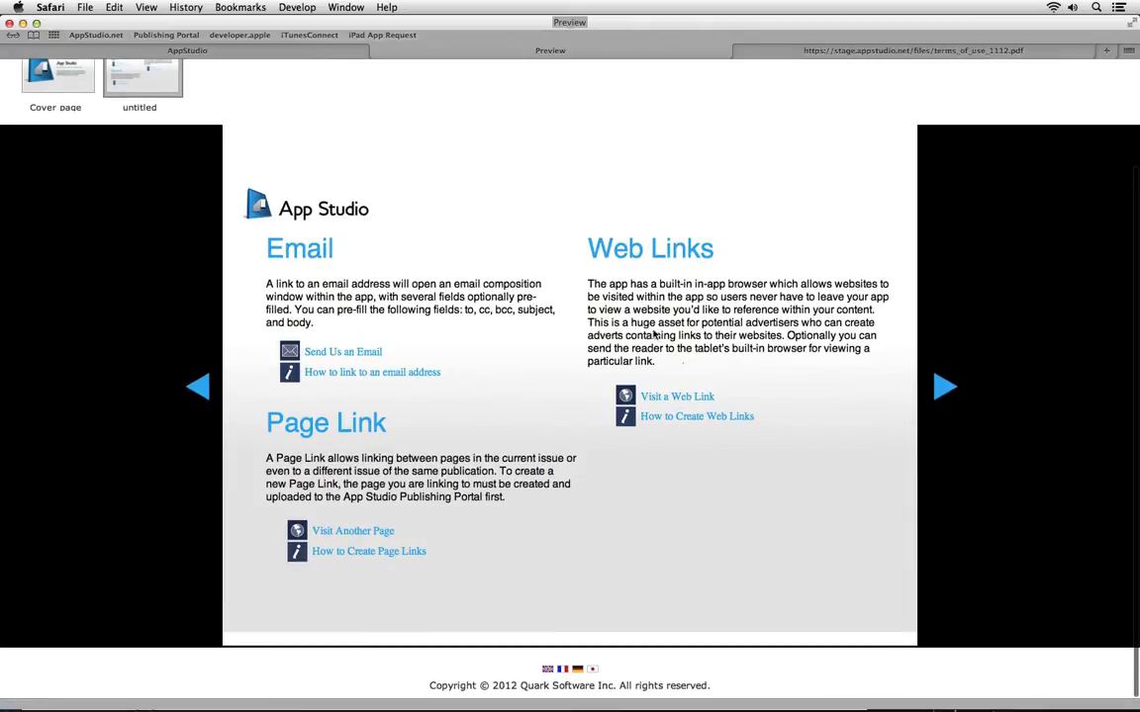
pyautogui.click(670, 400)
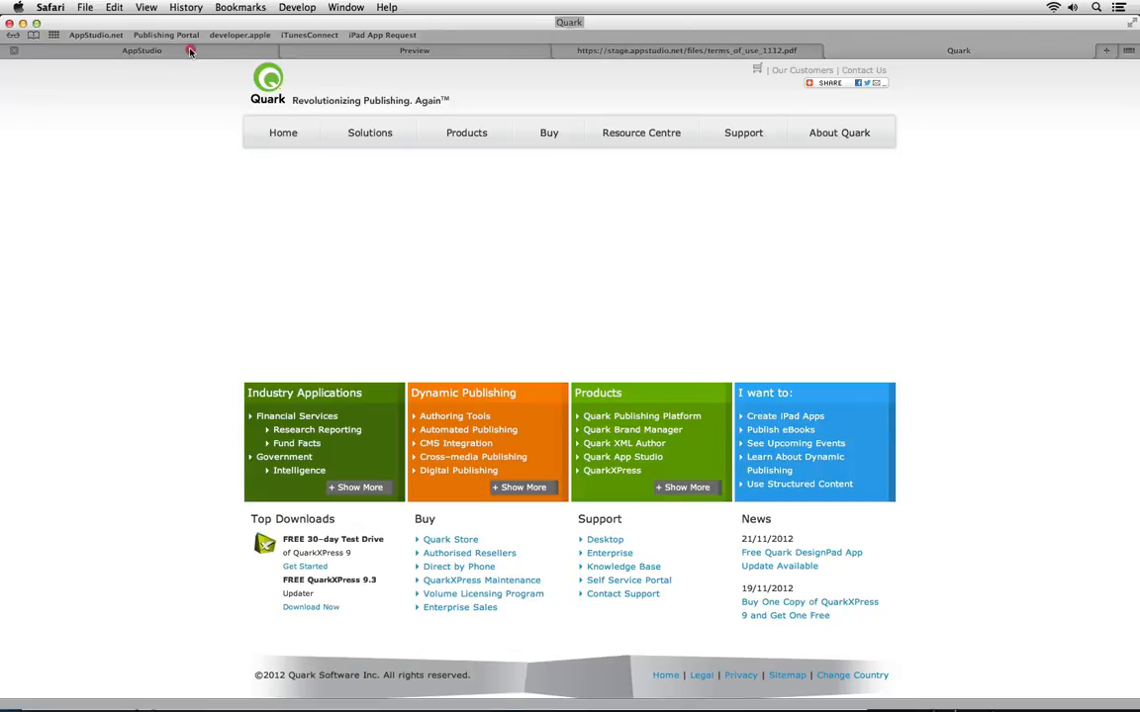
# Return from the Quark site to the article preview, then back to the December issue page
pyautogui.click(188, 50)
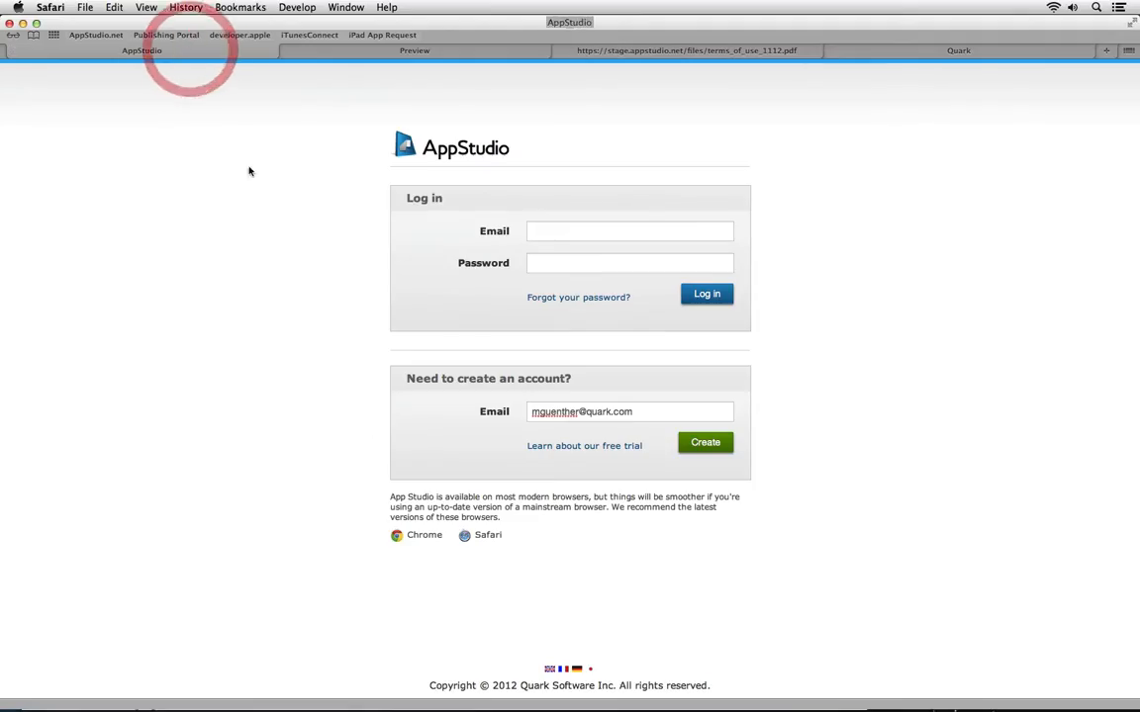
pyautogui.click(329, 52)
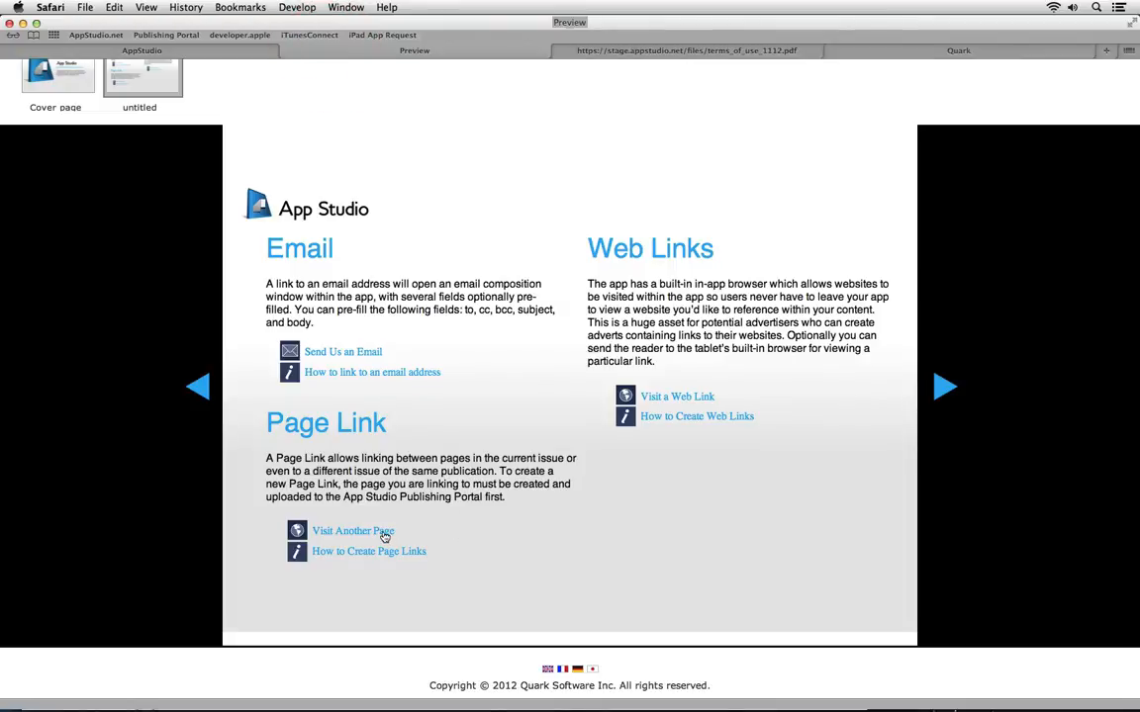
pyautogui.scroll(3, 385, 535)
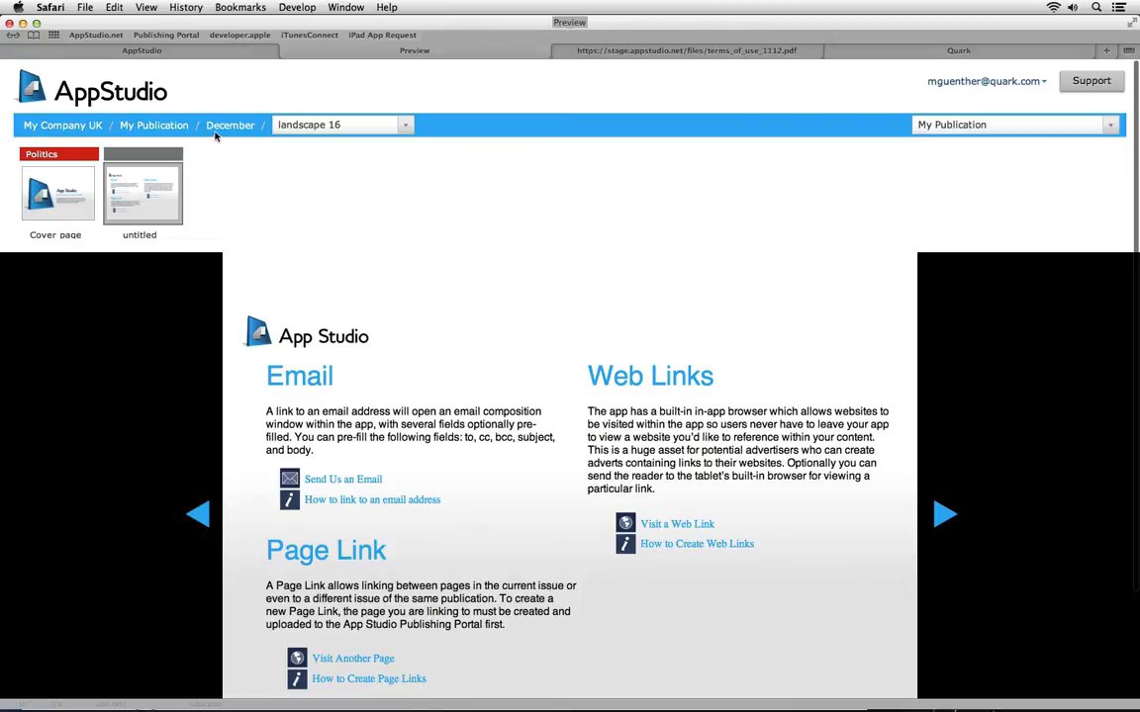
pyautogui.click(219, 122)
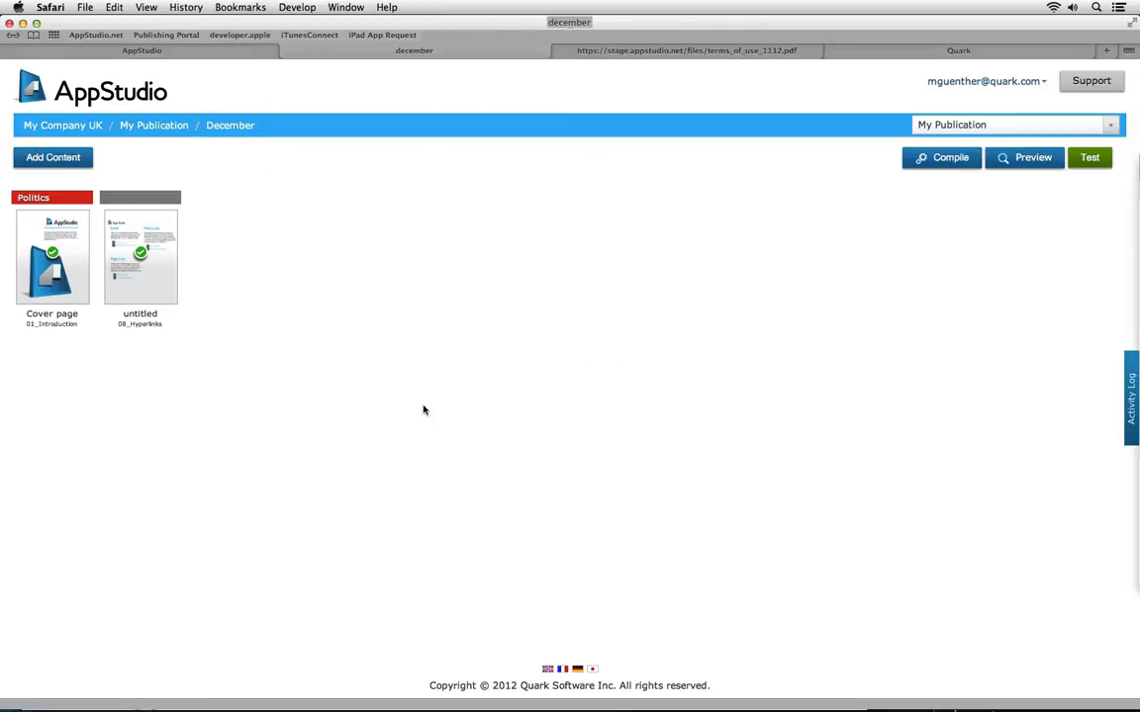
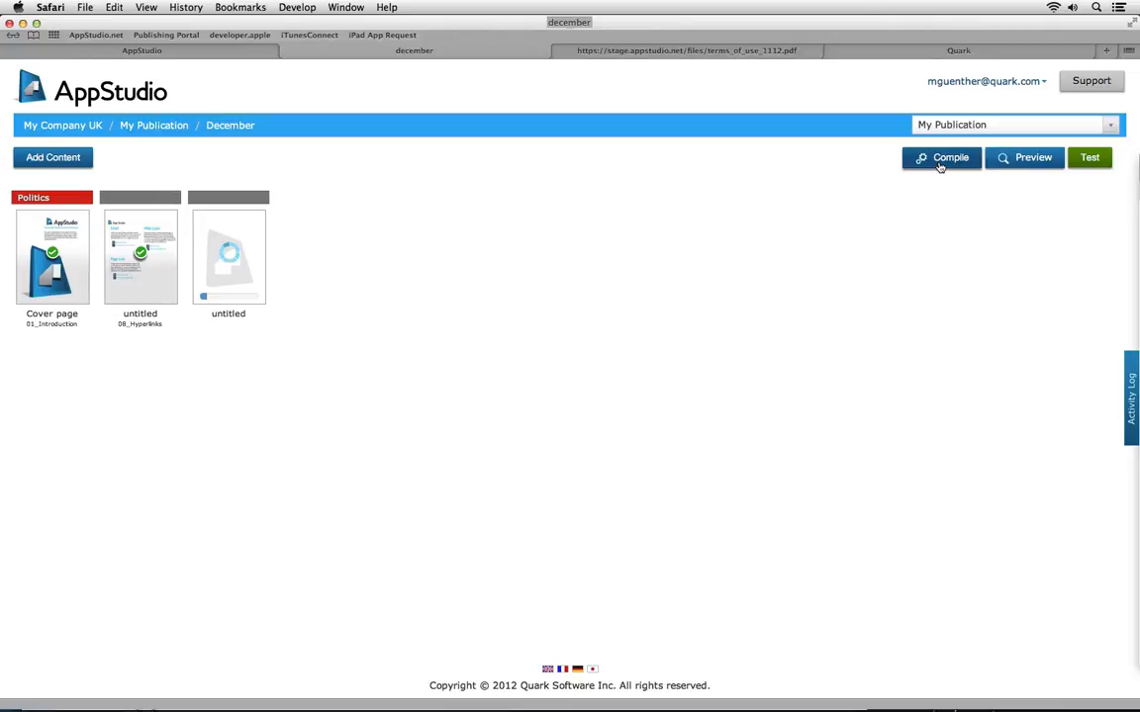
# Wait for the third 'untitled' article tile in December to finish compiling and show its checkmark
pyautogui.moveTo(161, 293)
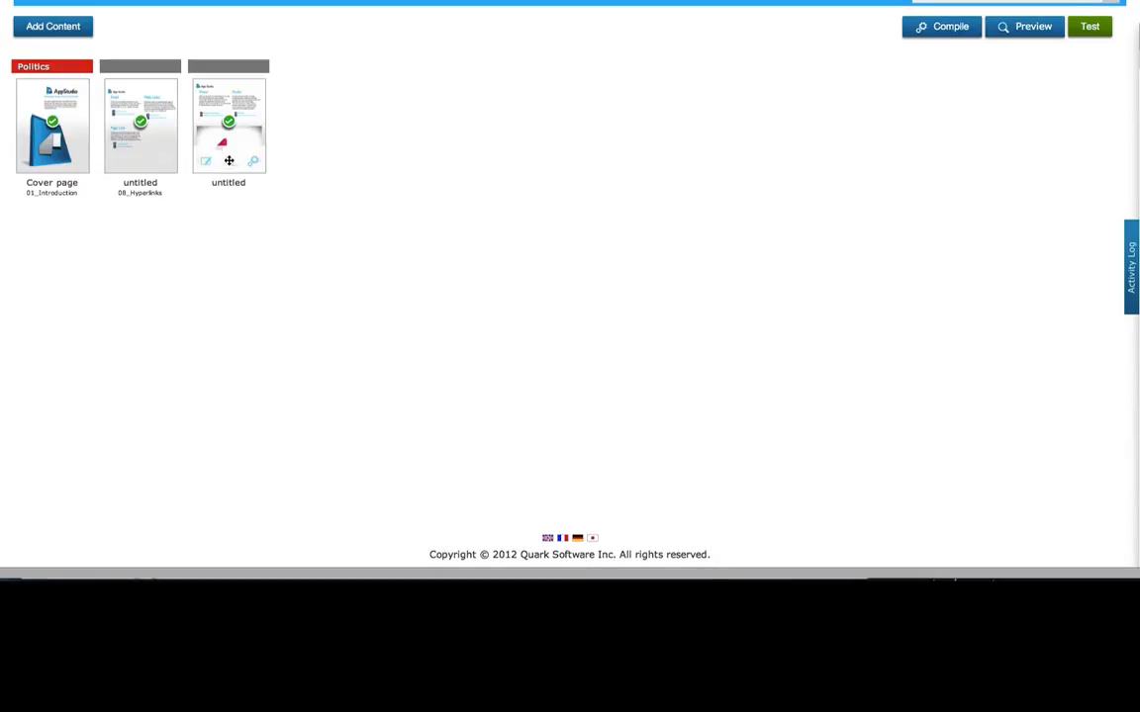
# Preview the third, Video & Audio article and test its Play Audio link, speaker icon and video playback
pyautogui.click(228, 164)
pyautogui.scroll(-5, 675, 435)
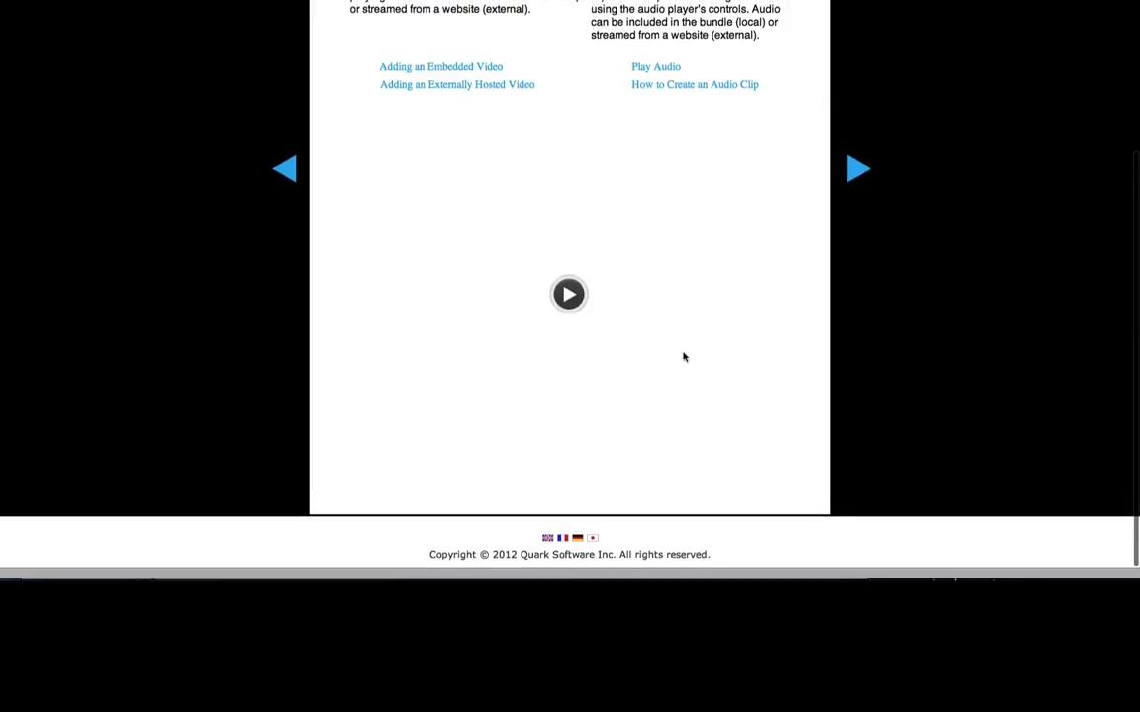
pyautogui.click(662, 73)
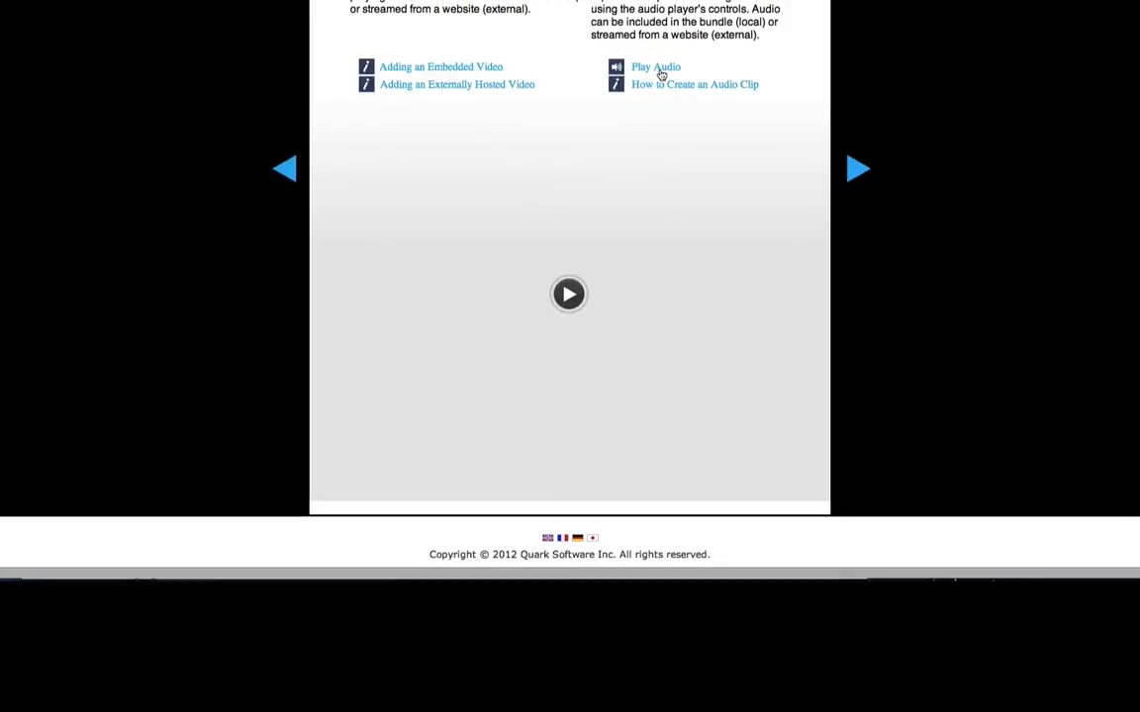
pyautogui.click(615, 68)
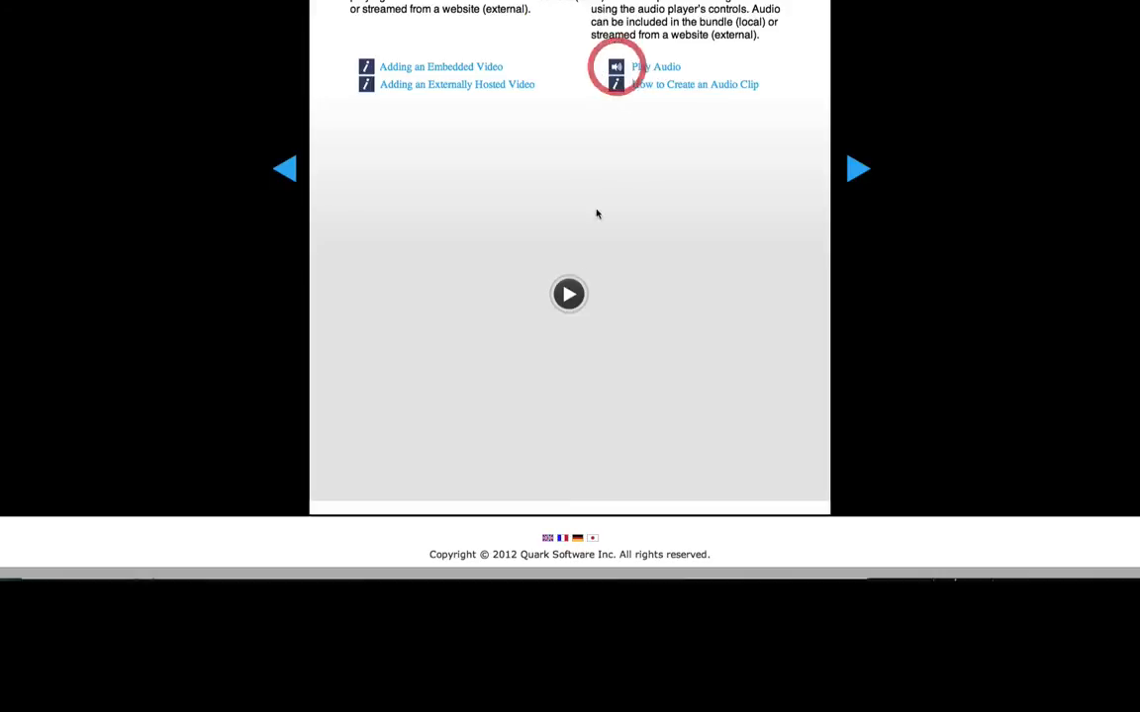
pyautogui.click(572, 296)
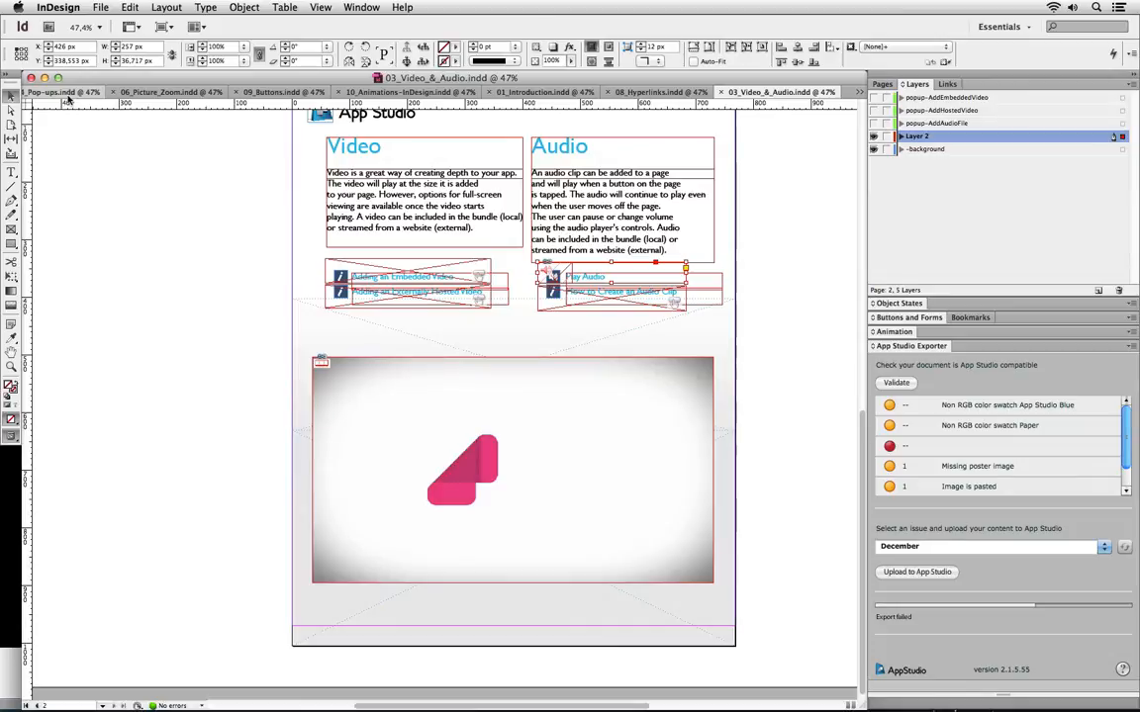
# Switch to 04_Pop-ups.indd and show the How to Create Pop-ups button's settings in Buttons and Forms
pyautogui.click(68, 93)
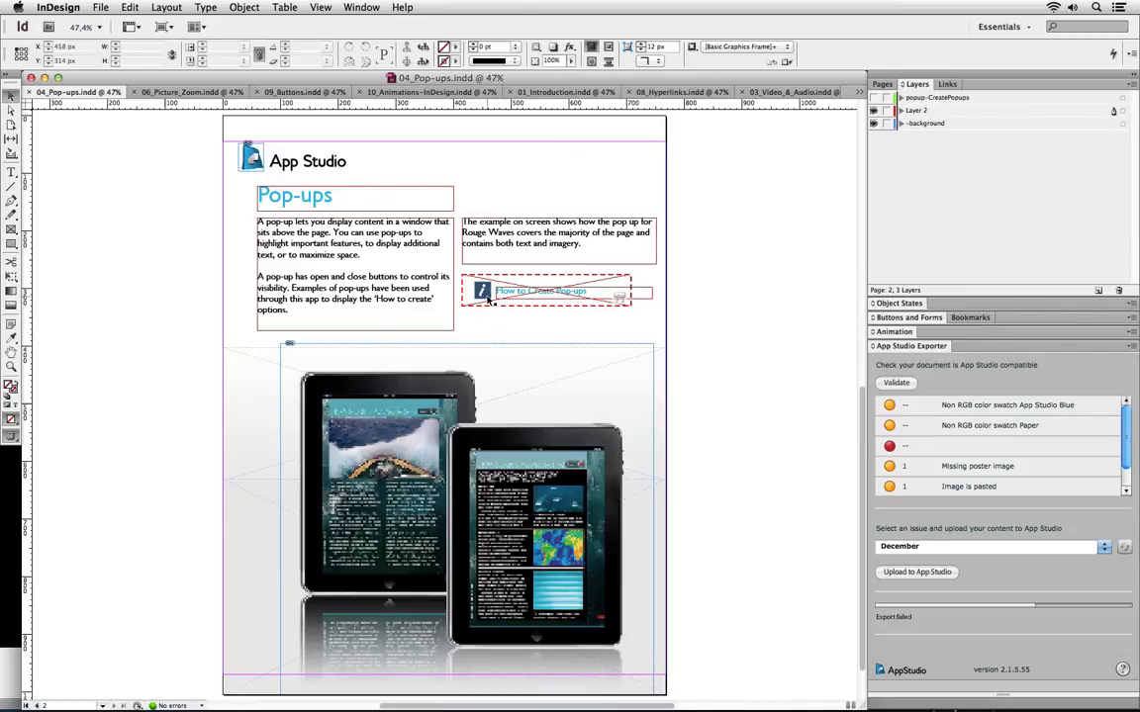
pyautogui.click(488, 294)
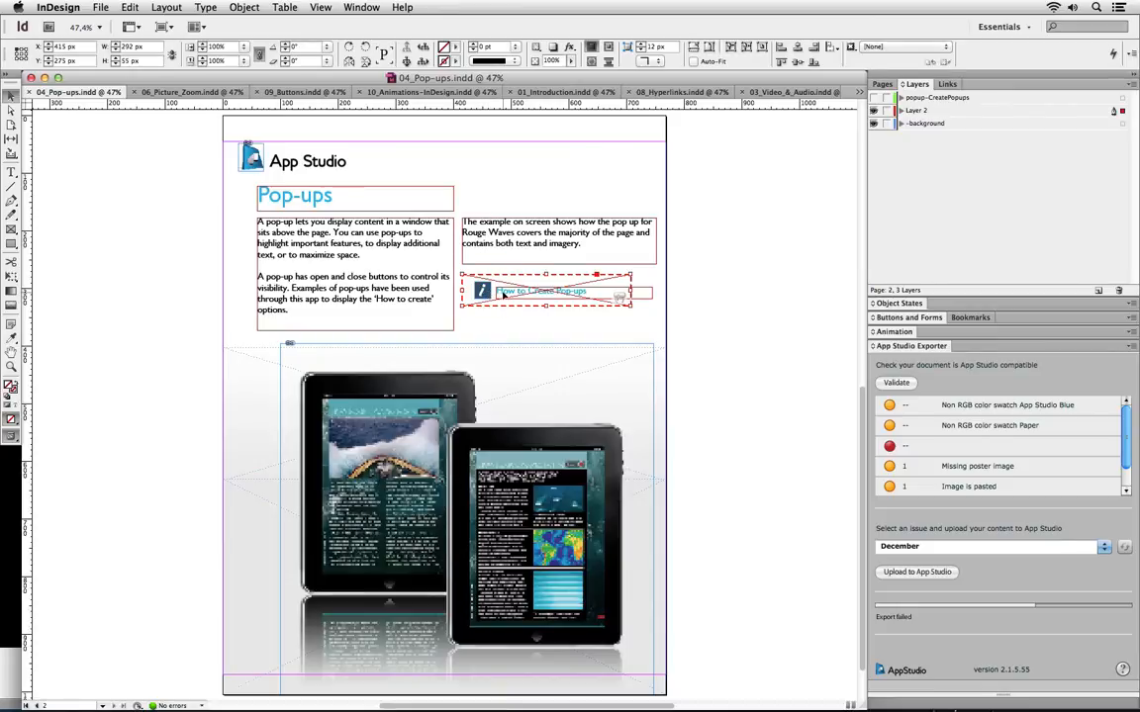
pyautogui.click(891, 318)
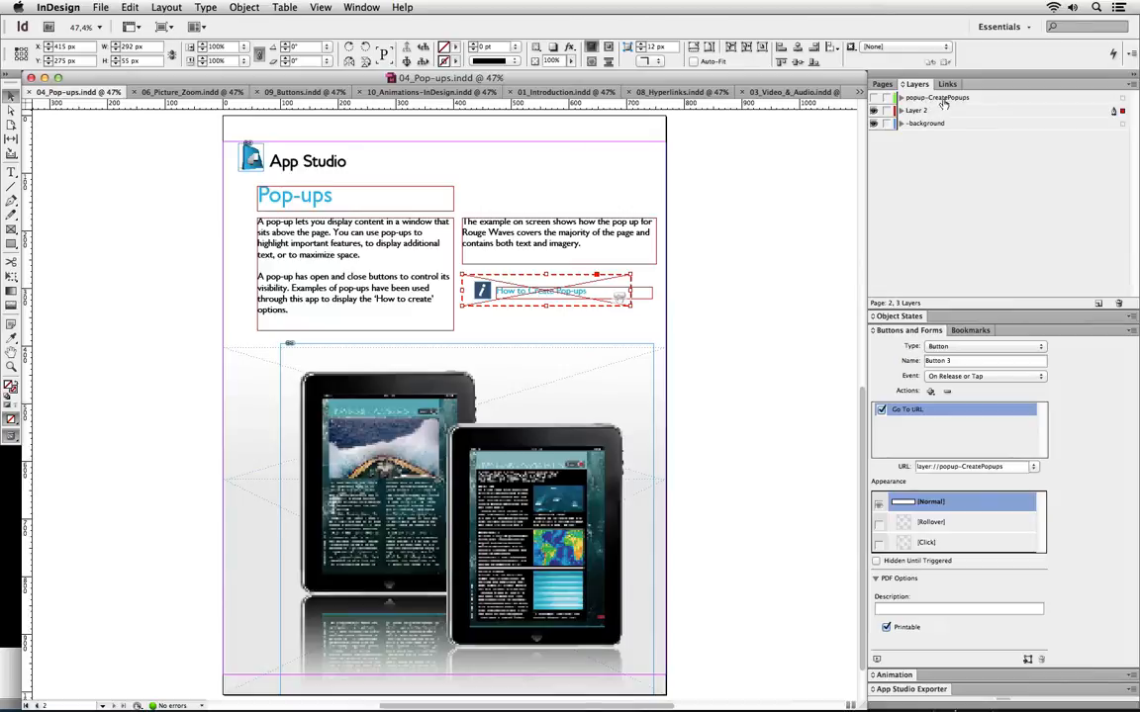
# View popup-CreatePopups alone by hiding Layer 2 and background, then restore them with the pop-up hidden and reopen App Studio Exporter
pyautogui.click(874, 97)
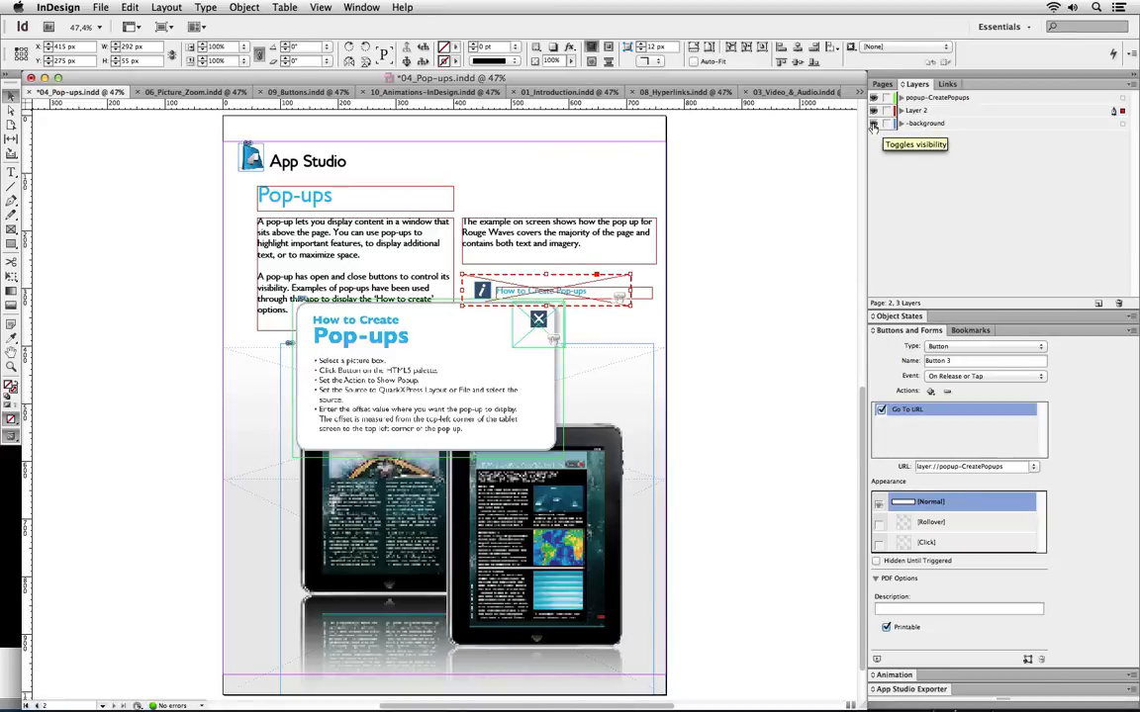
pyautogui.click(874, 110)
pyautogui.click(873, 122)
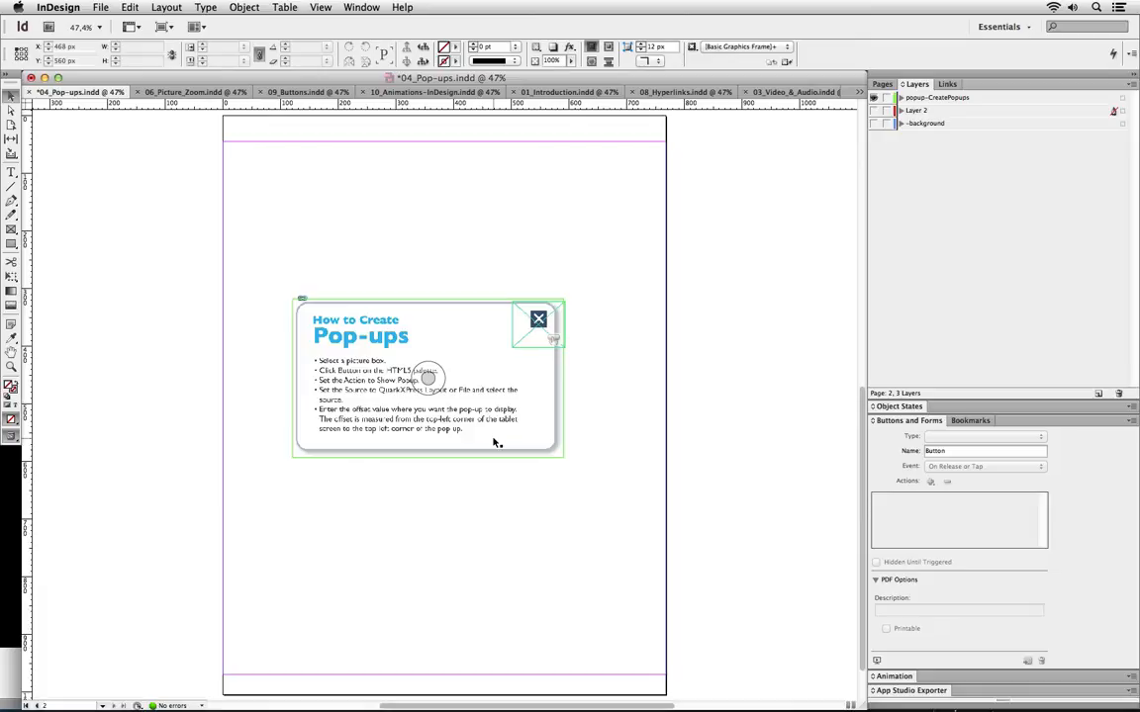
pyautogui.click(874, 123)
pyautogui.click(874, 110)
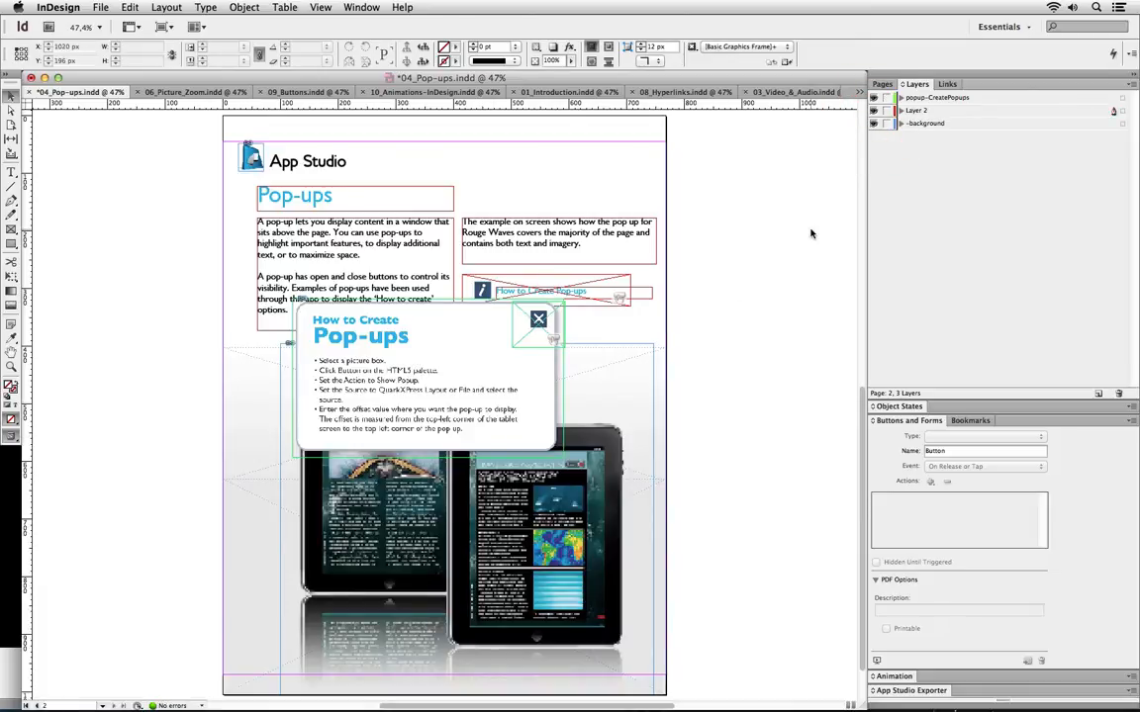
pyautogui.click(874, 97)
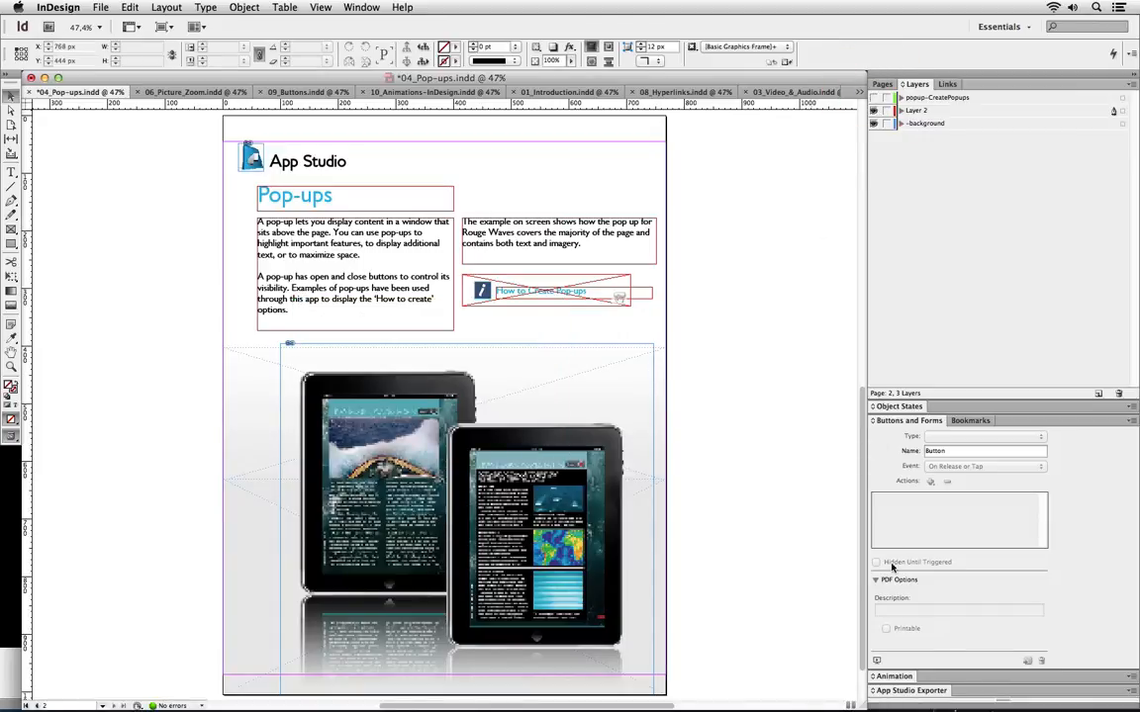
pyautogui.click(898, 690)
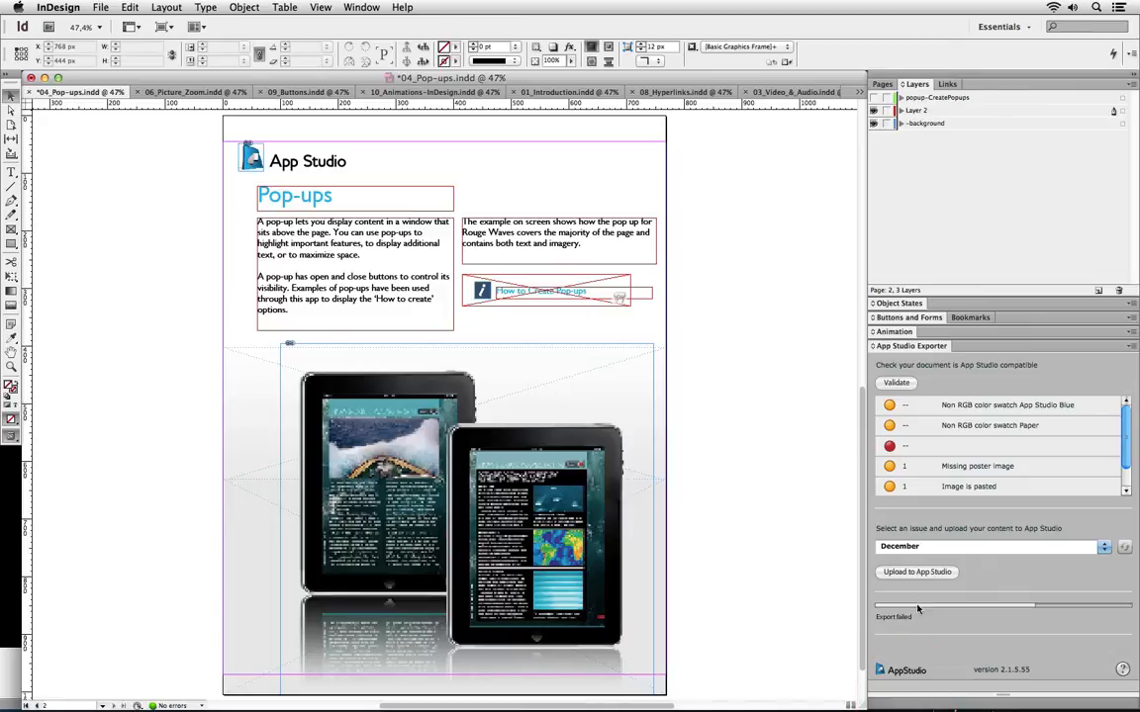
# Save the Pop-ups document and upload it to the December issue
pyautogui.click(917, 574)
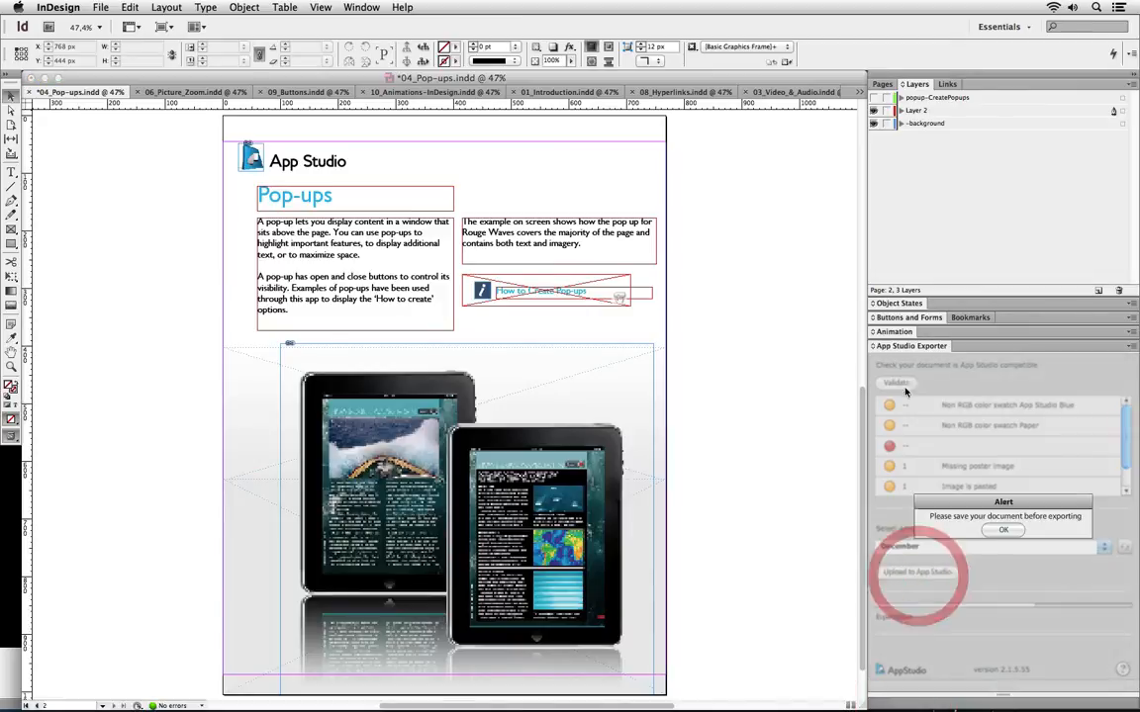
pyautogui.click(1002, 531)
pyautogui.press('super+s')
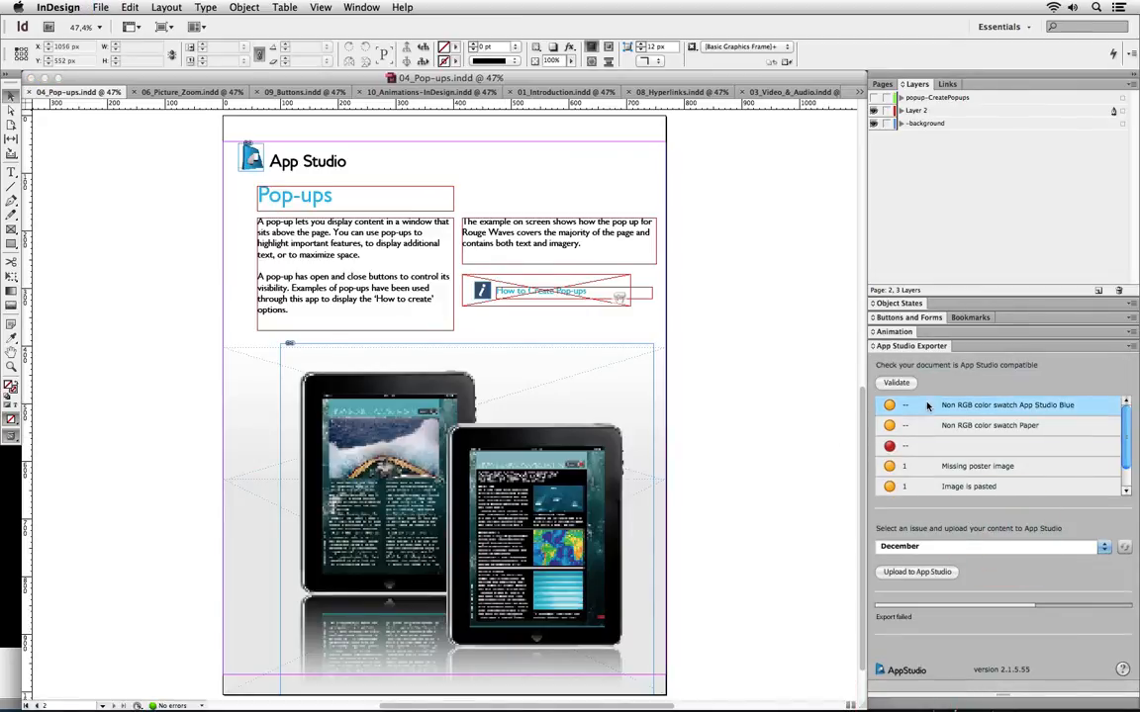
pyautogui.click(911, 572)
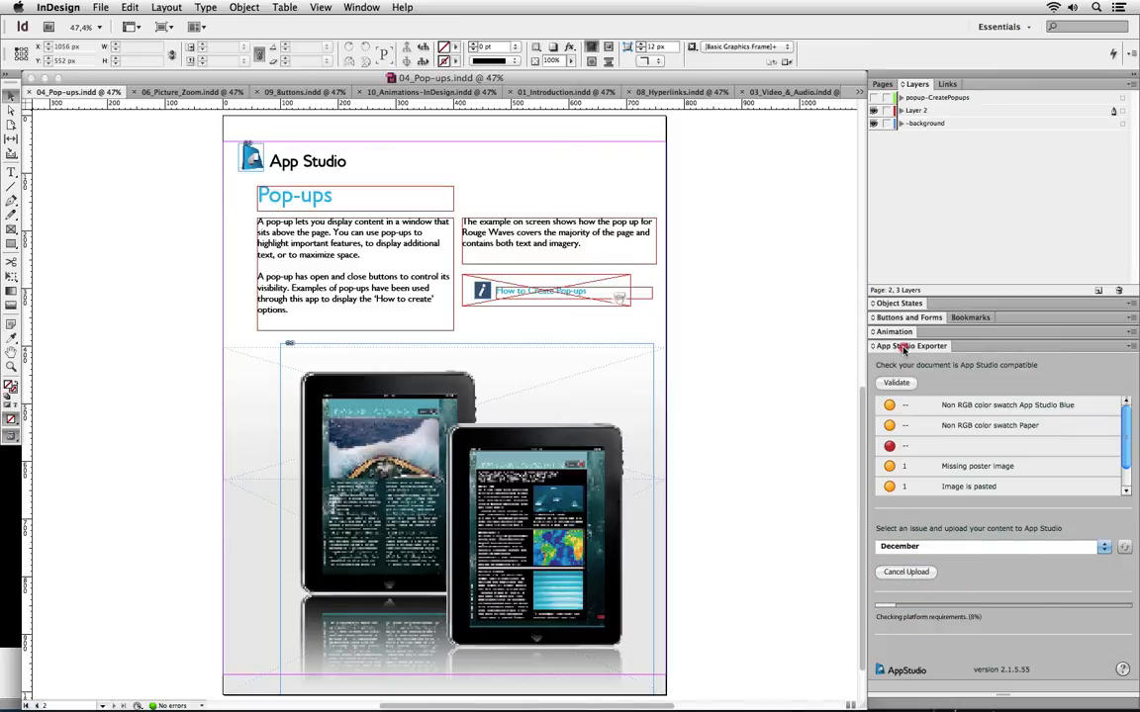
pyautogui.click(902, 353)
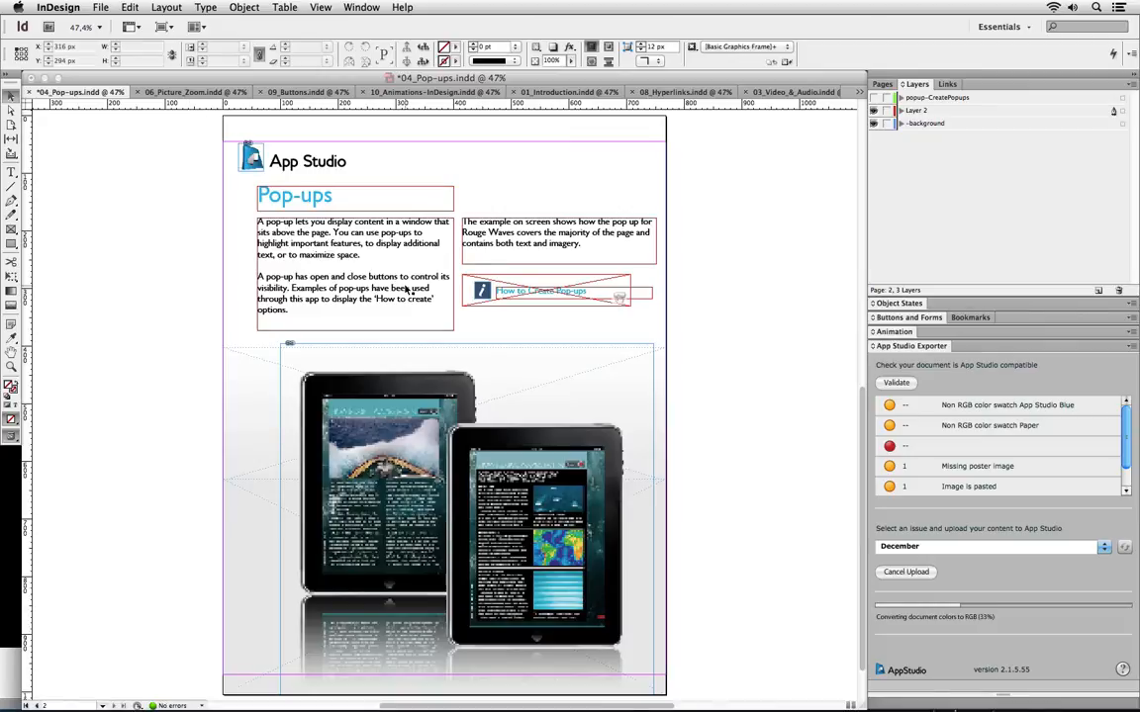
# Switch to 02_Slideshows.indd from the open-documents list
pyautogui.click(858, 90)
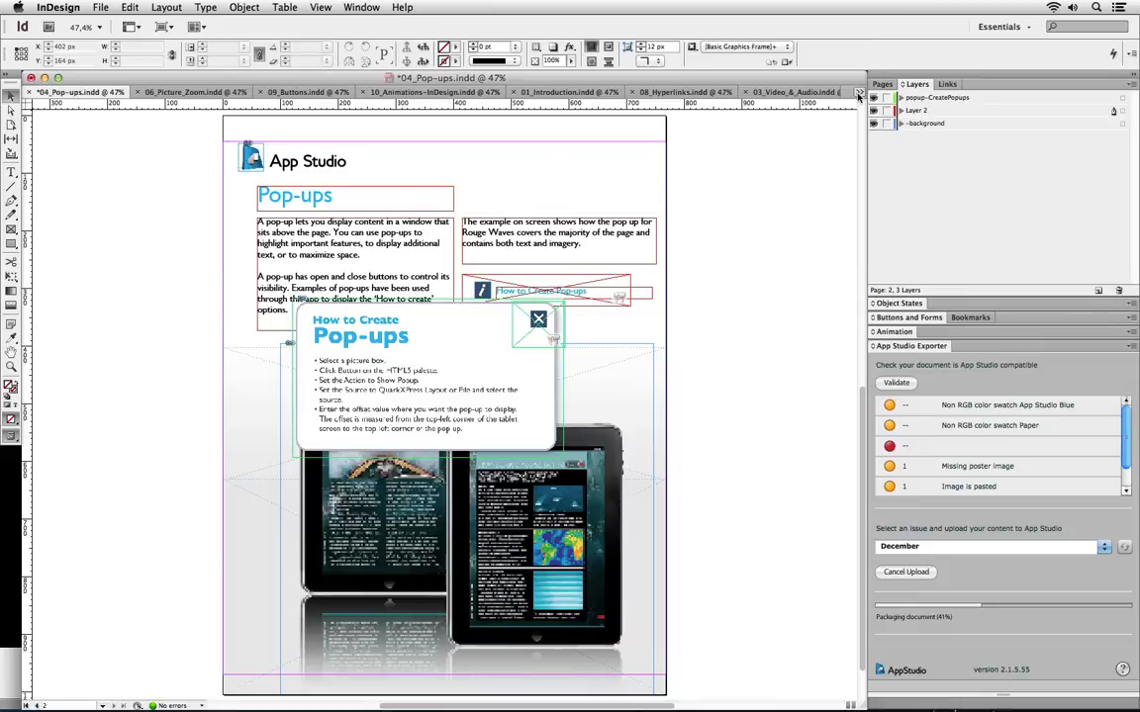
pyautogui.click(858, 90)
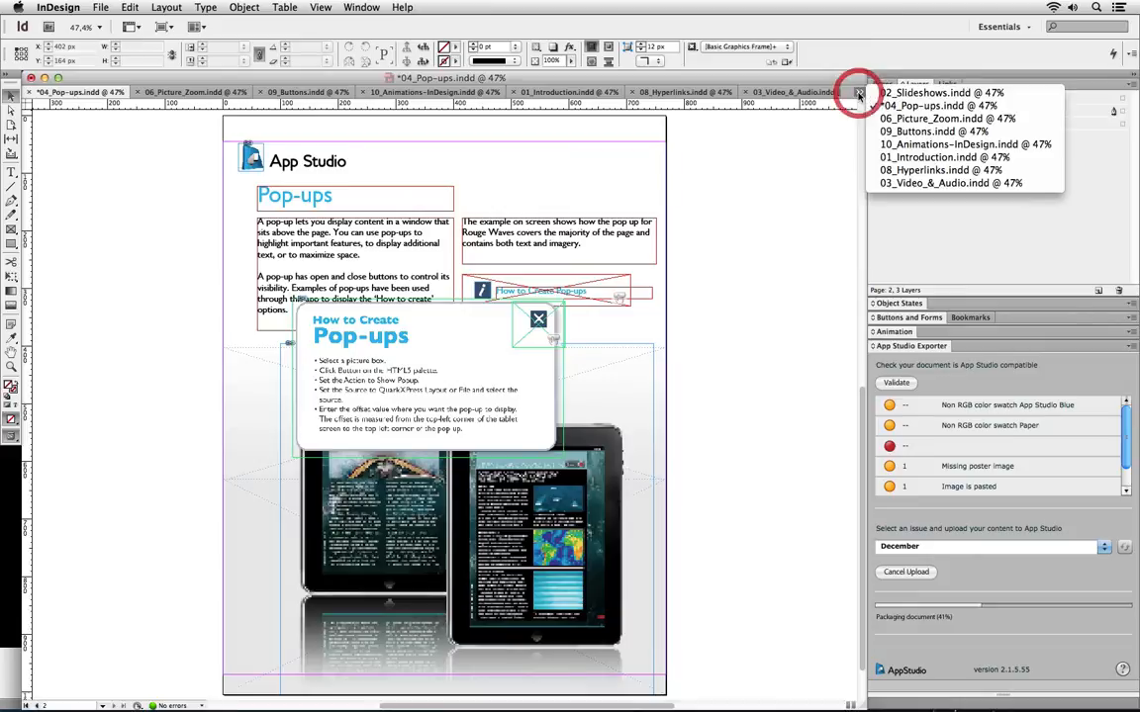
pyautogui.click(926, 93)
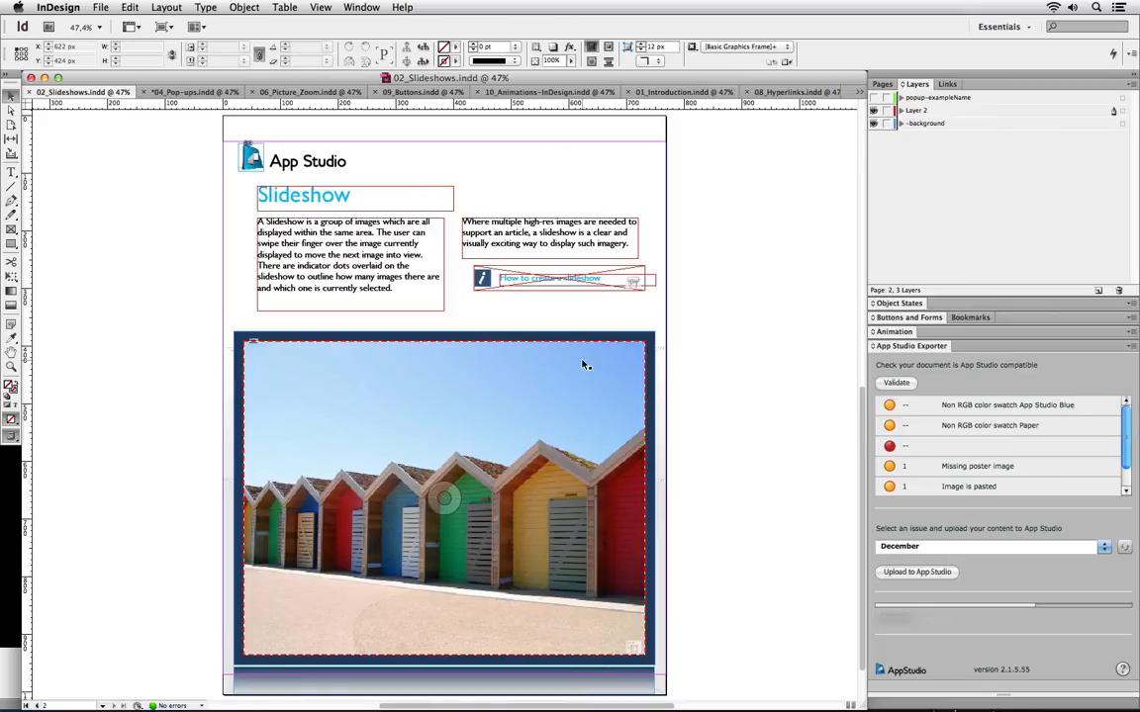
# Cycle the slideshow through its earth, dragonfly and beach-huts states, ending on State 1 beach huts
pyautogui.click(499, 426)
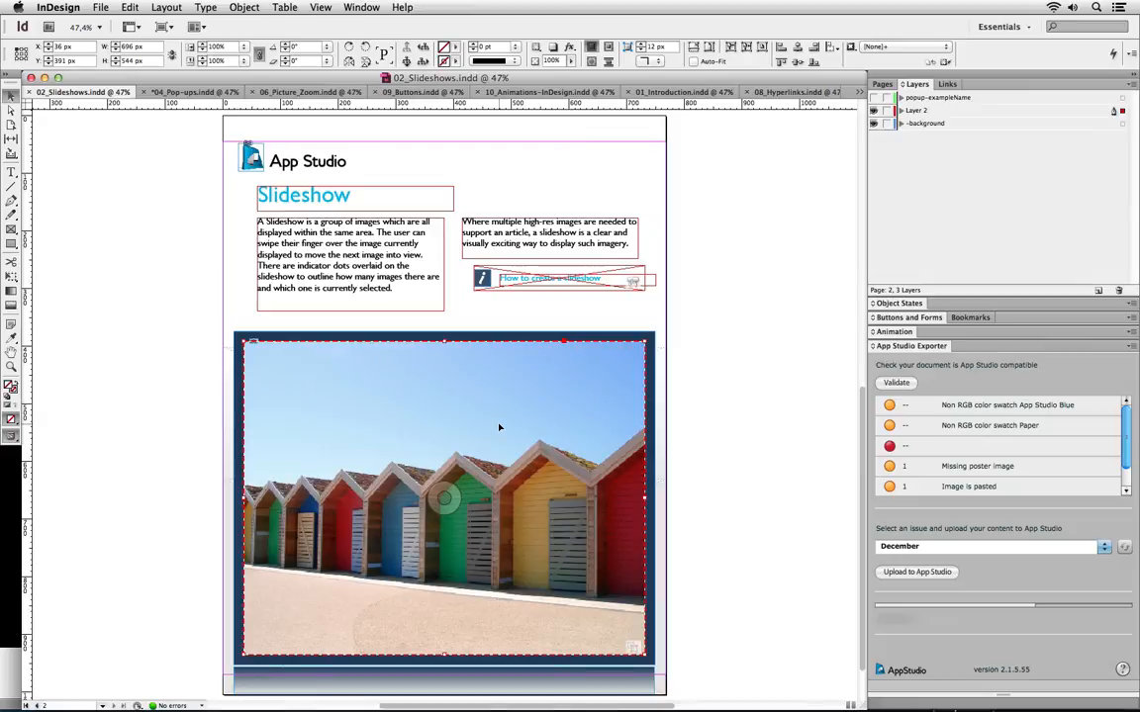
pyautogui.click(895, 303)
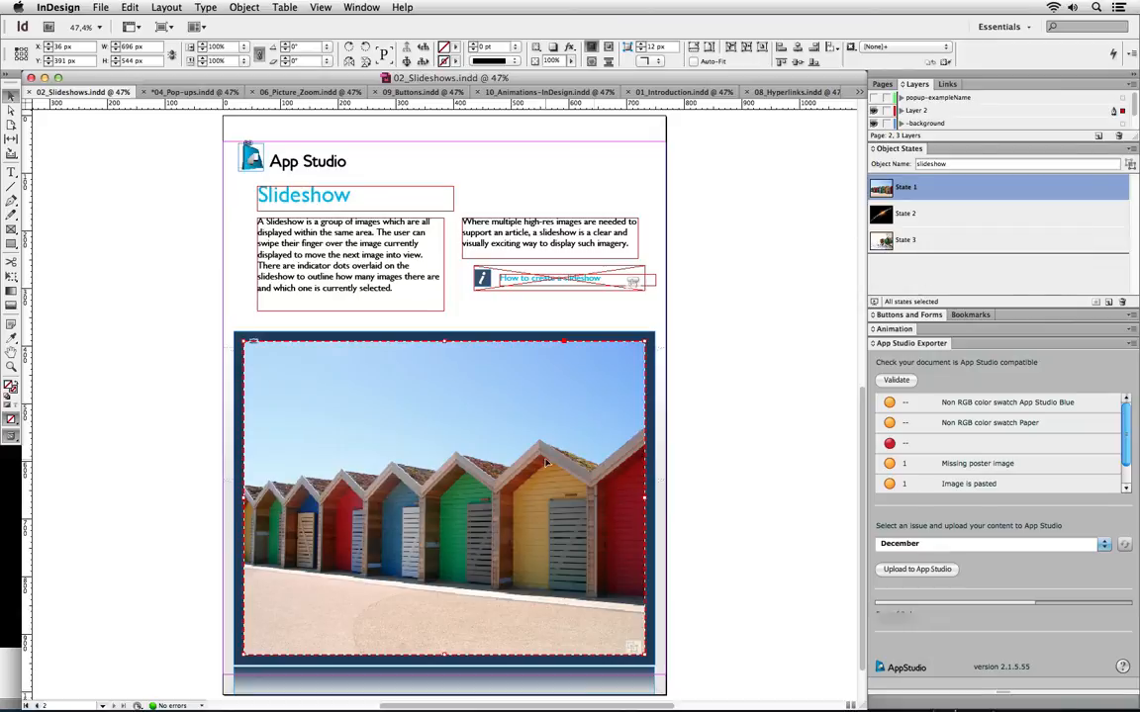
pyautogui.click(926, 216)
pyautogui.click(922, 238)
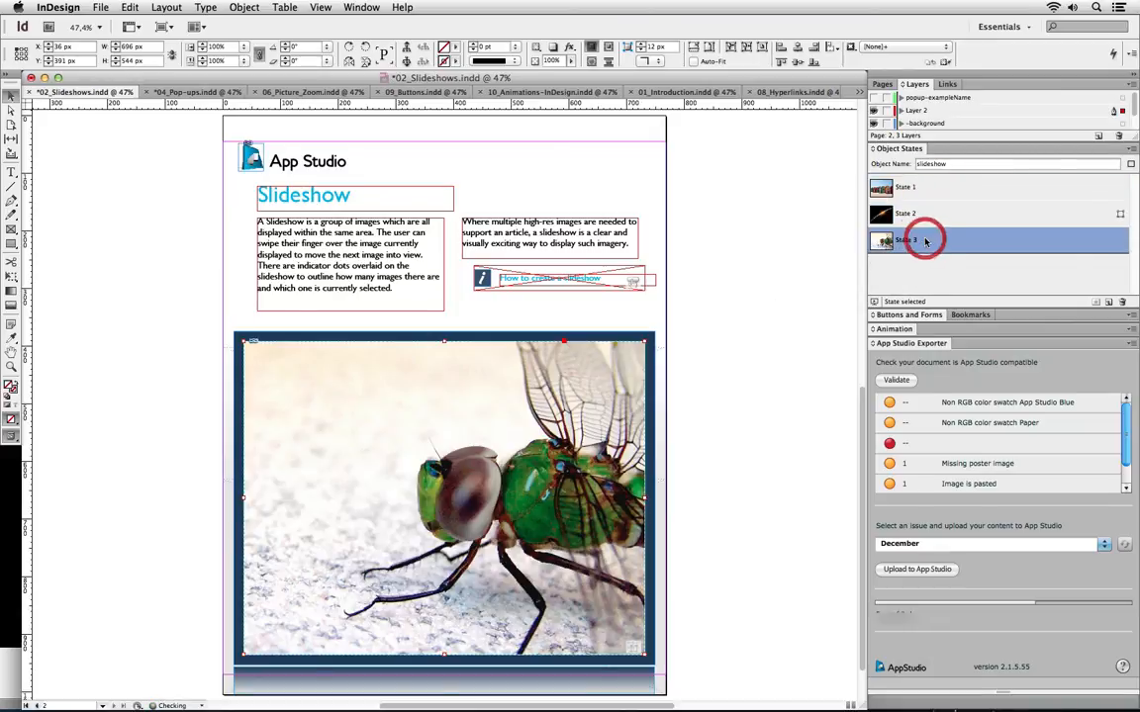
pyautogui.click(934, 185)
pyautogui.click(931, 214)
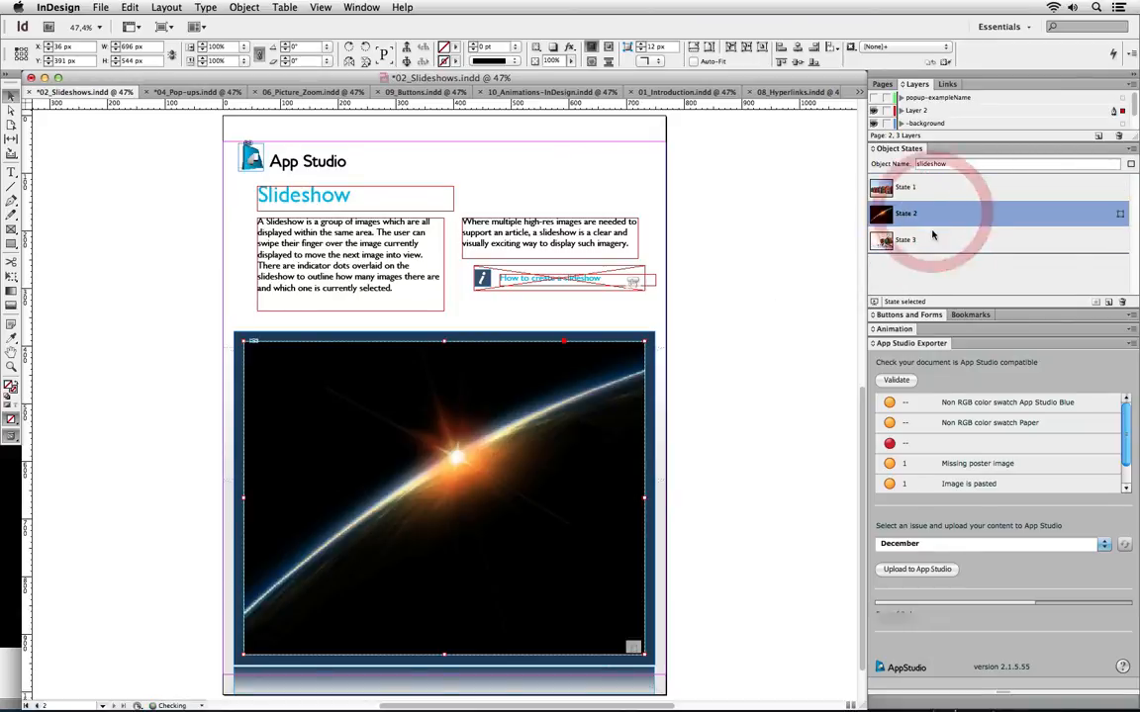
pyautogui.click(930, 241)
pyautogui.click(936, 189)
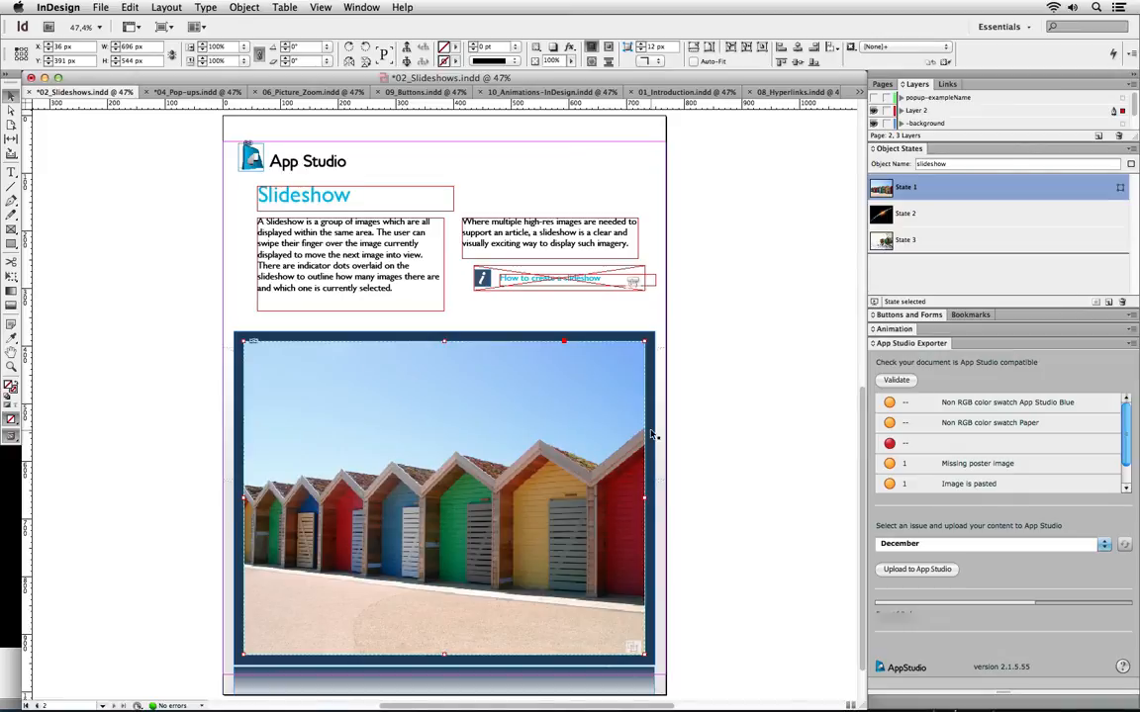
# Save the Slideshows article and upload it to the December issue
pyautogui.click(896, 570)
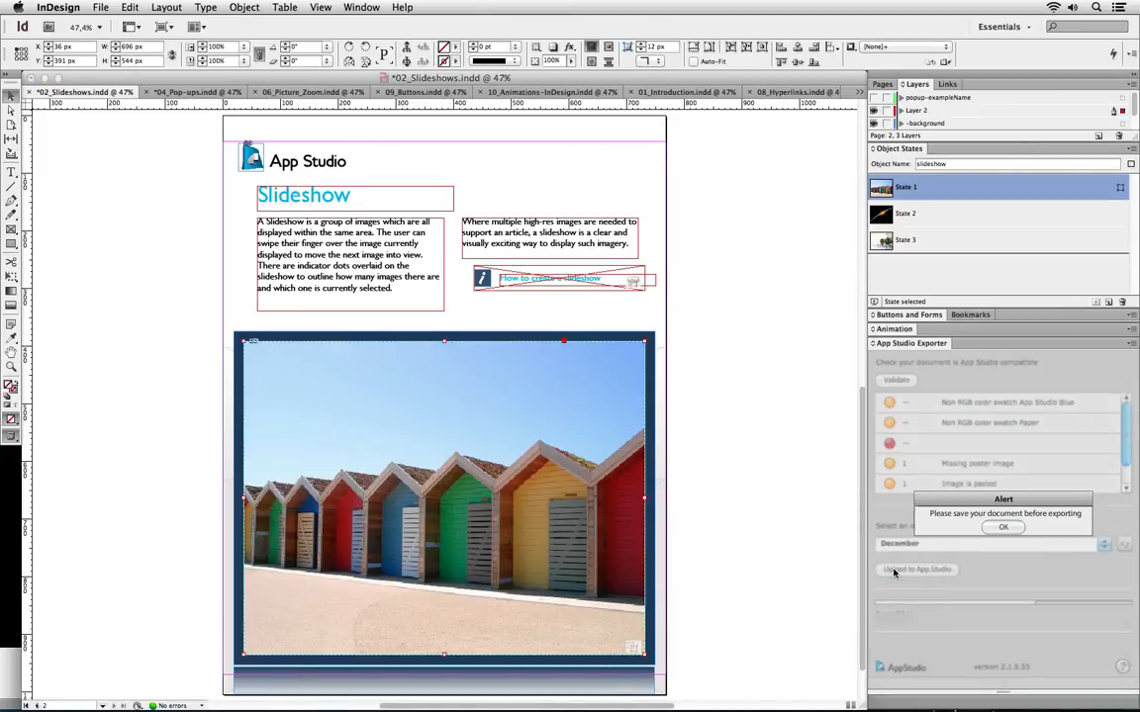
pyautogui.click(999, 528)
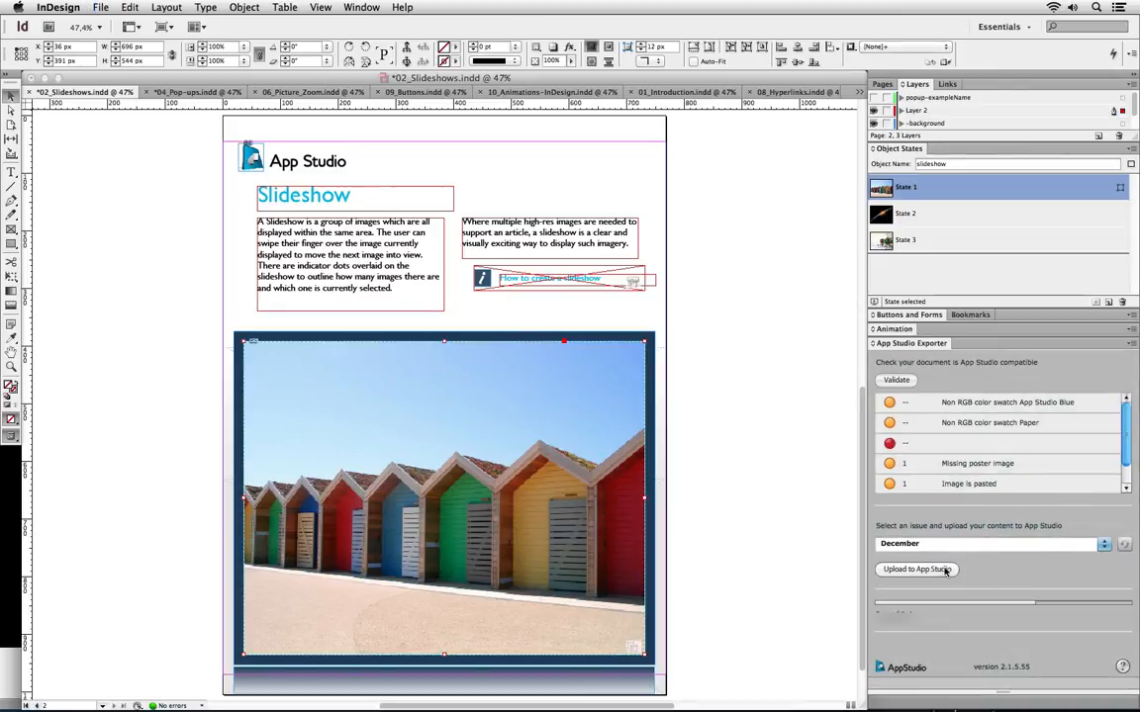
pyautogui.click(940, 569)
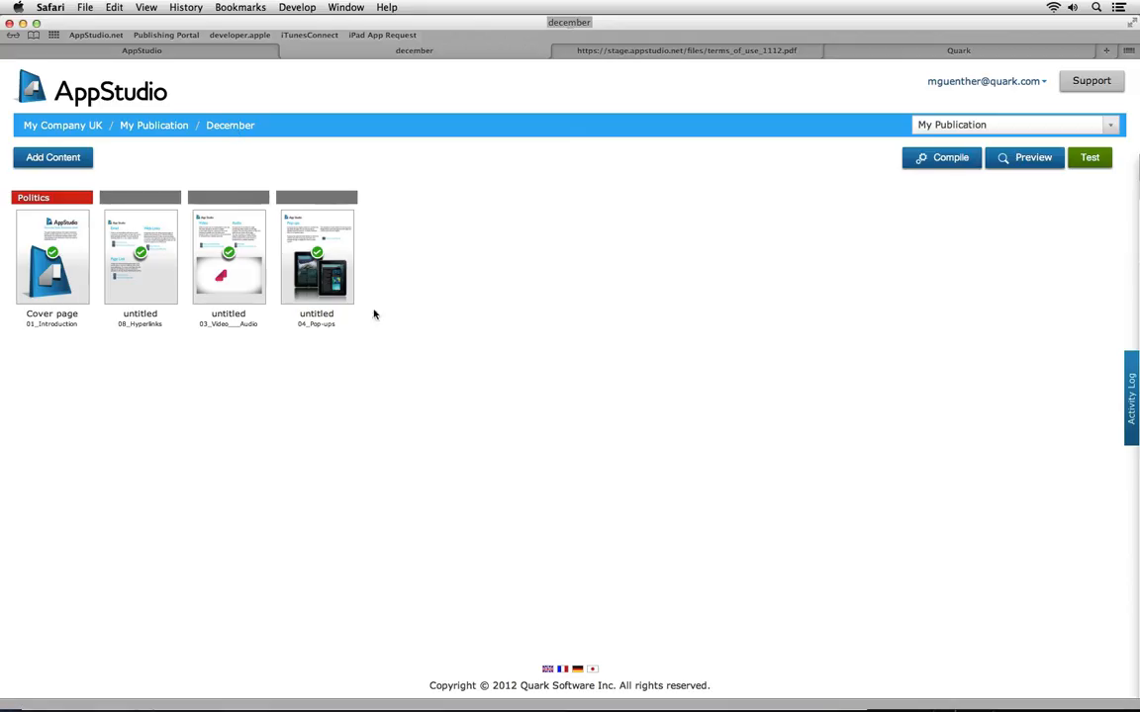
# Preview the Pop-ups article and open and close its How to Create Pop-ups window twice
pyautogui.moveTo(318, 297)
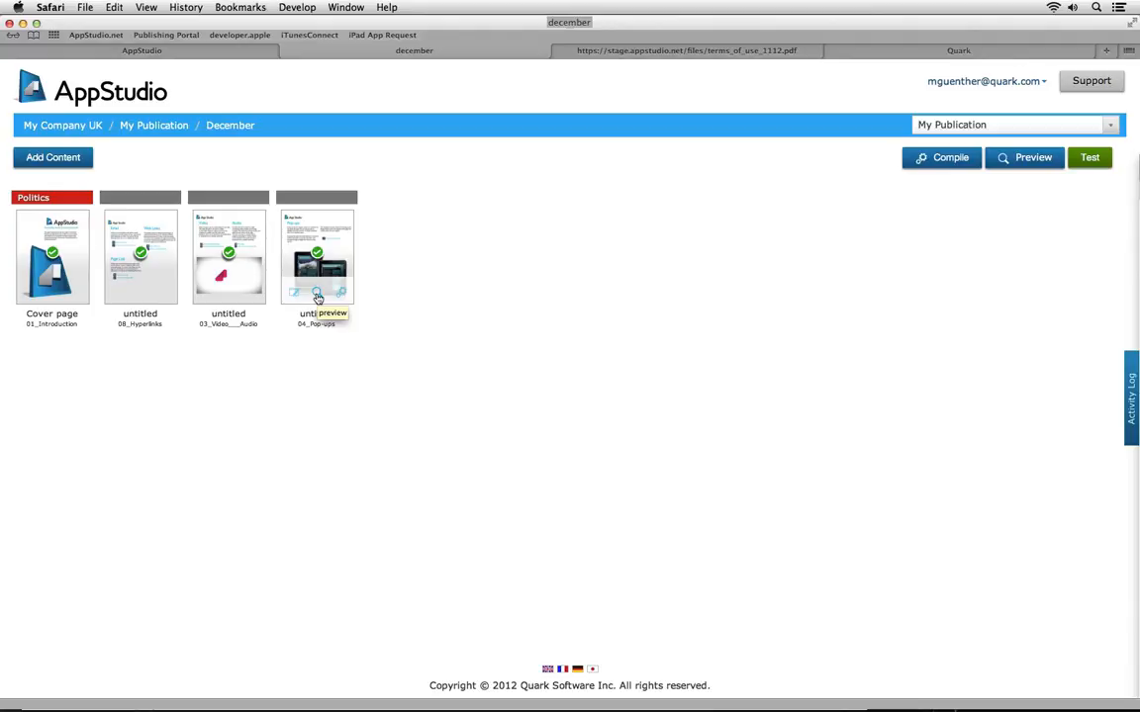
pyautogui.click(318, 297)
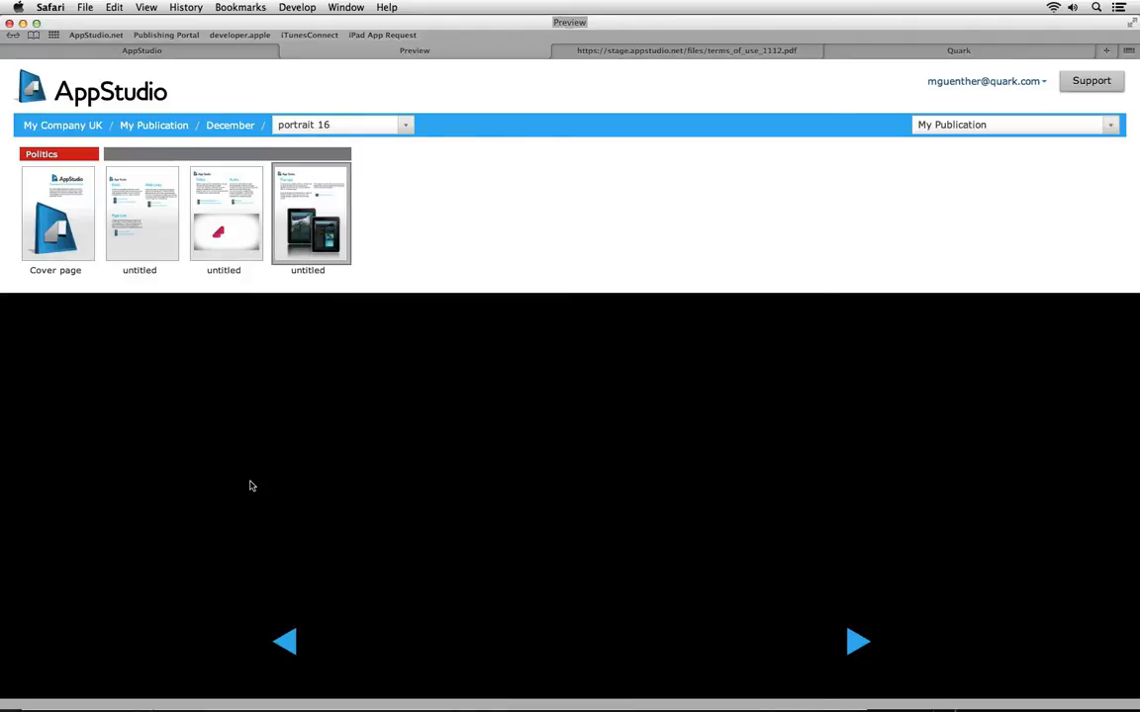
pyautogui.scroll(-1, 250, 486)
pyautogui.scroll(-5, 250, 486)
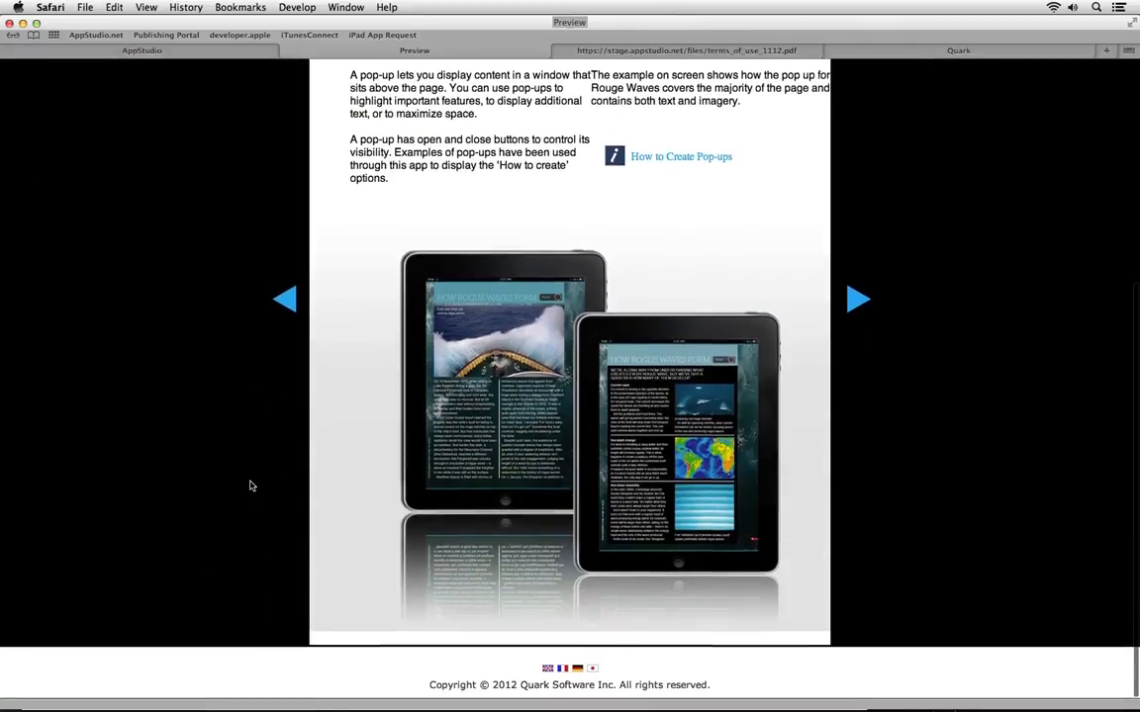
pyautogui.click(705, 166)
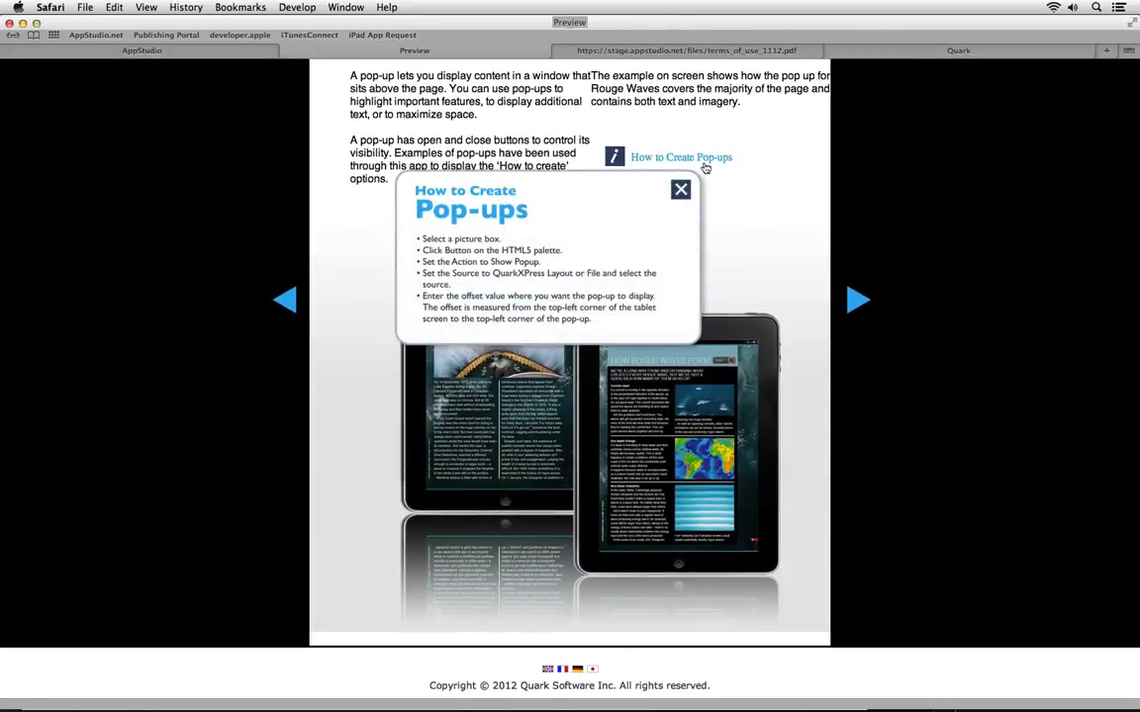
pyautogui.click(685, 188)
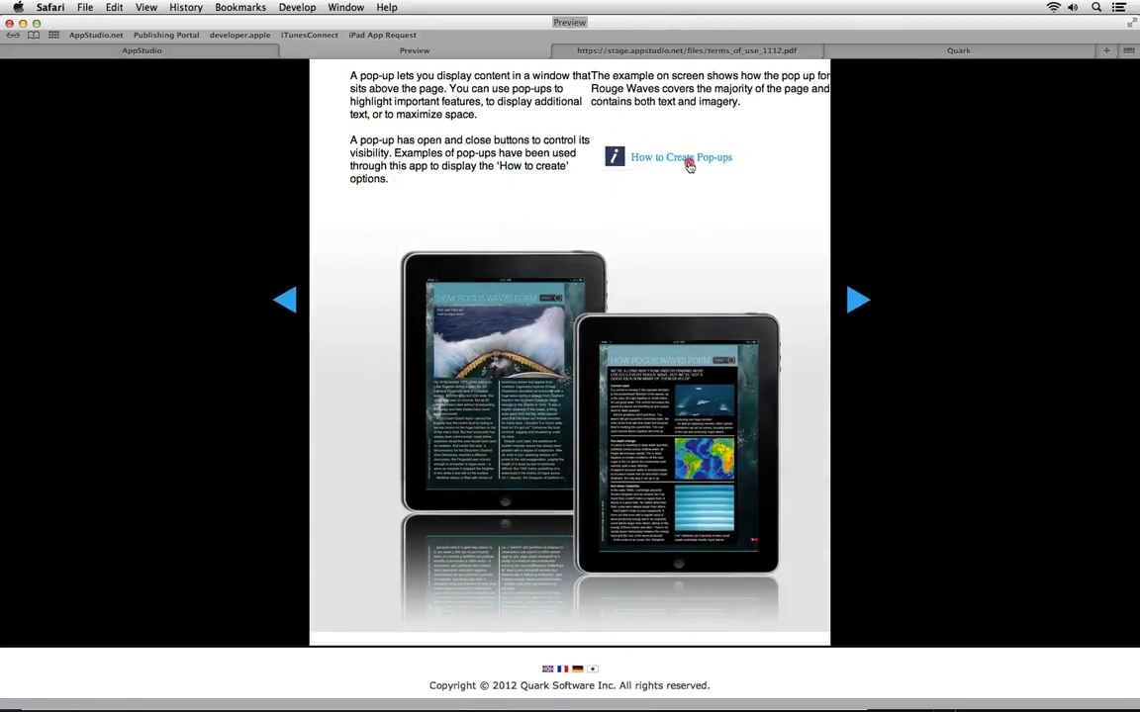
pyautogui.click(686, 159)
pyautogui.click(681, 190)
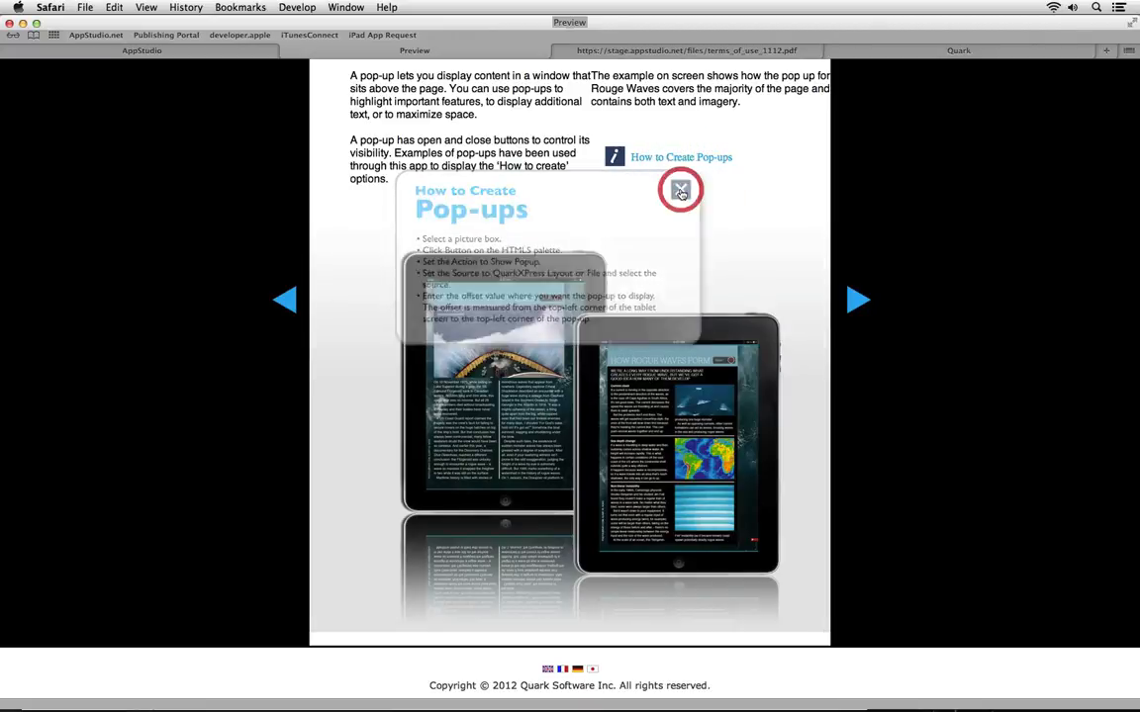
pyautogui.scroll(5, 679, 197)
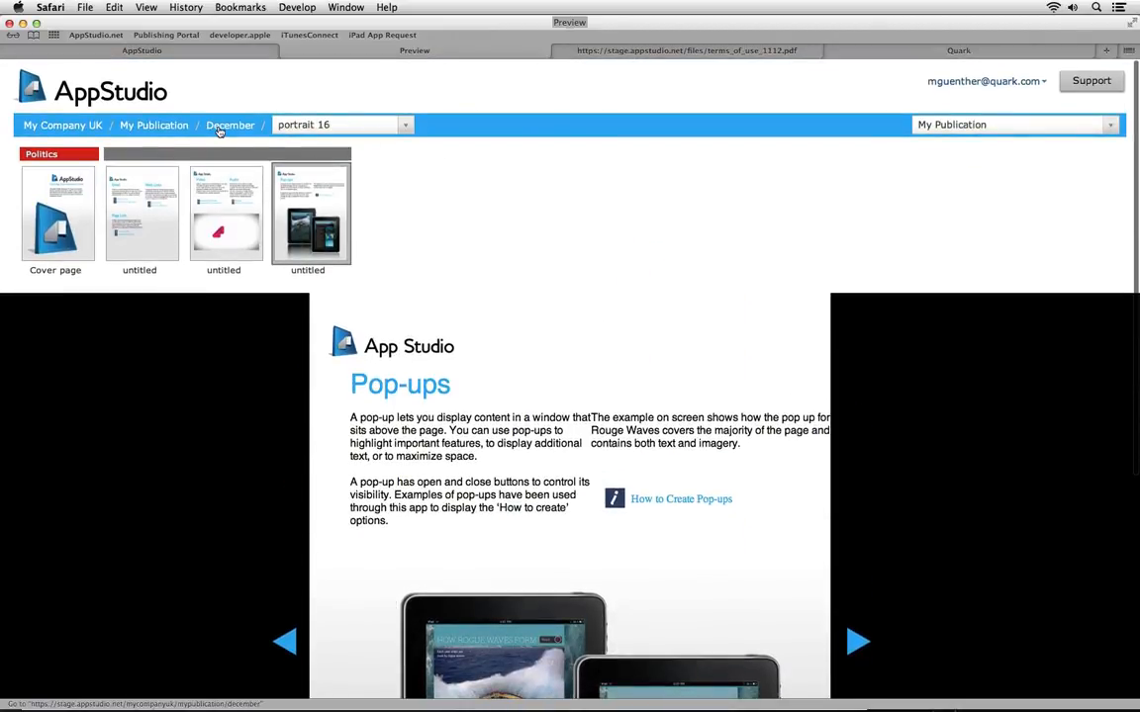
# Back in December, preview the fifth Slideshow article and swipe through its sunrise, dragonfly and beach-huts images
pyautogui.click(218, 124)
pyautogui.moveTo(336, 281)
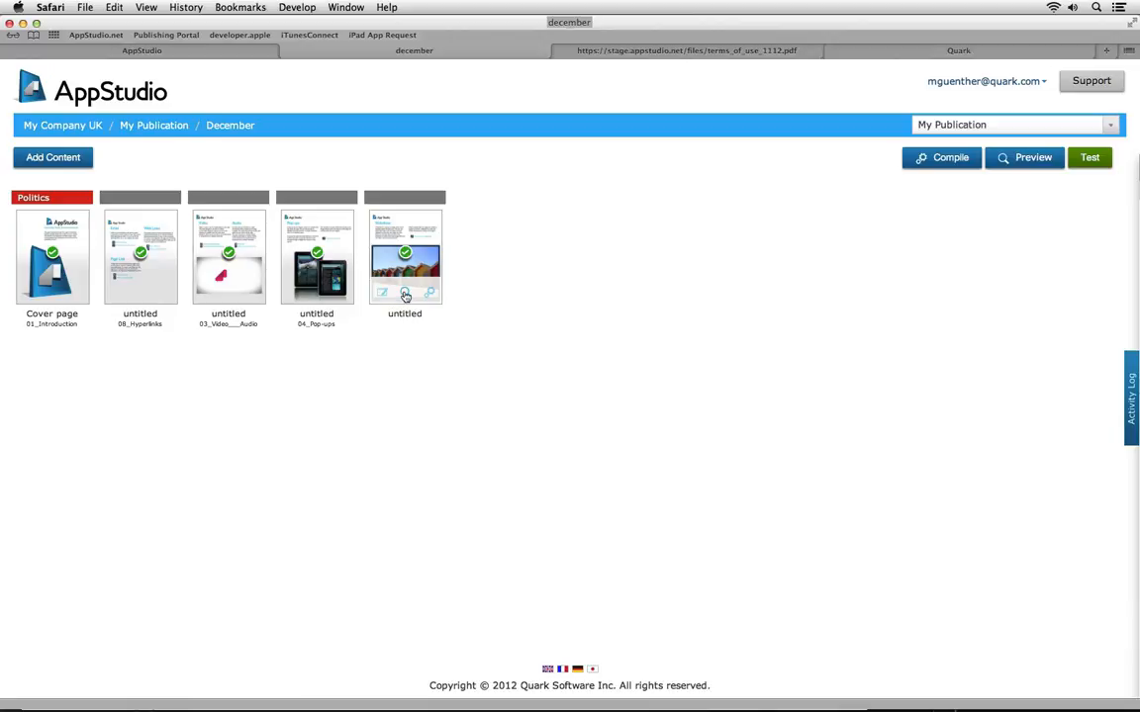
pyautogui.click(405, 294)
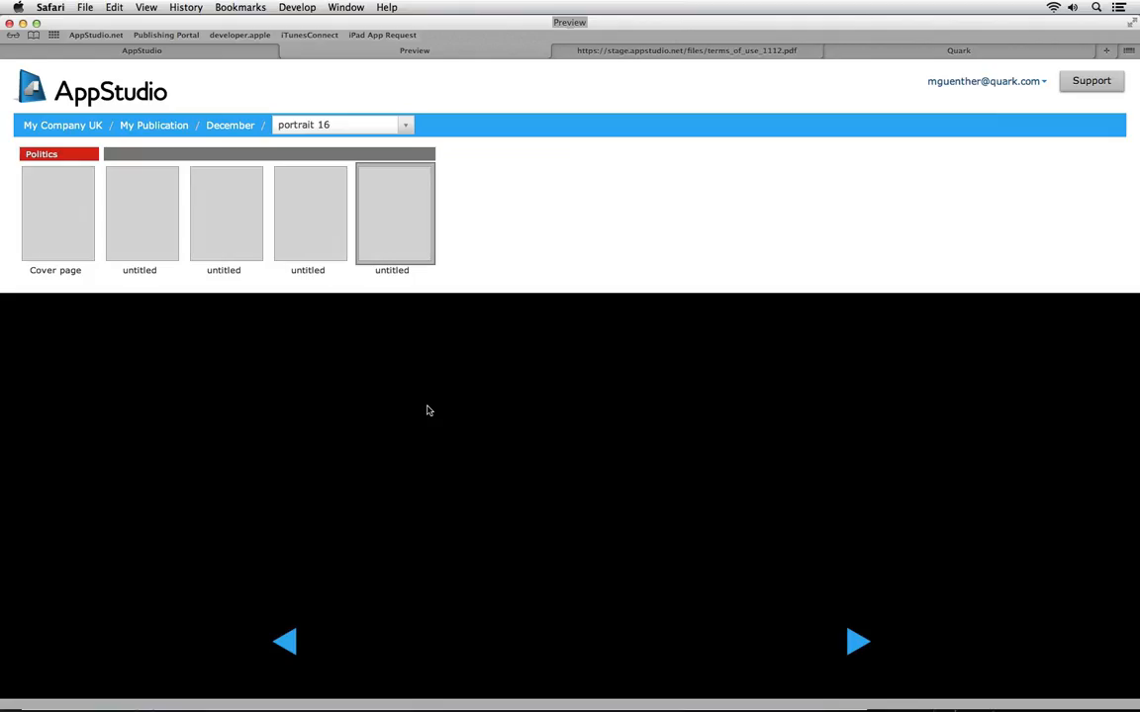
pyautogui.scroll(-5, 427, 416)
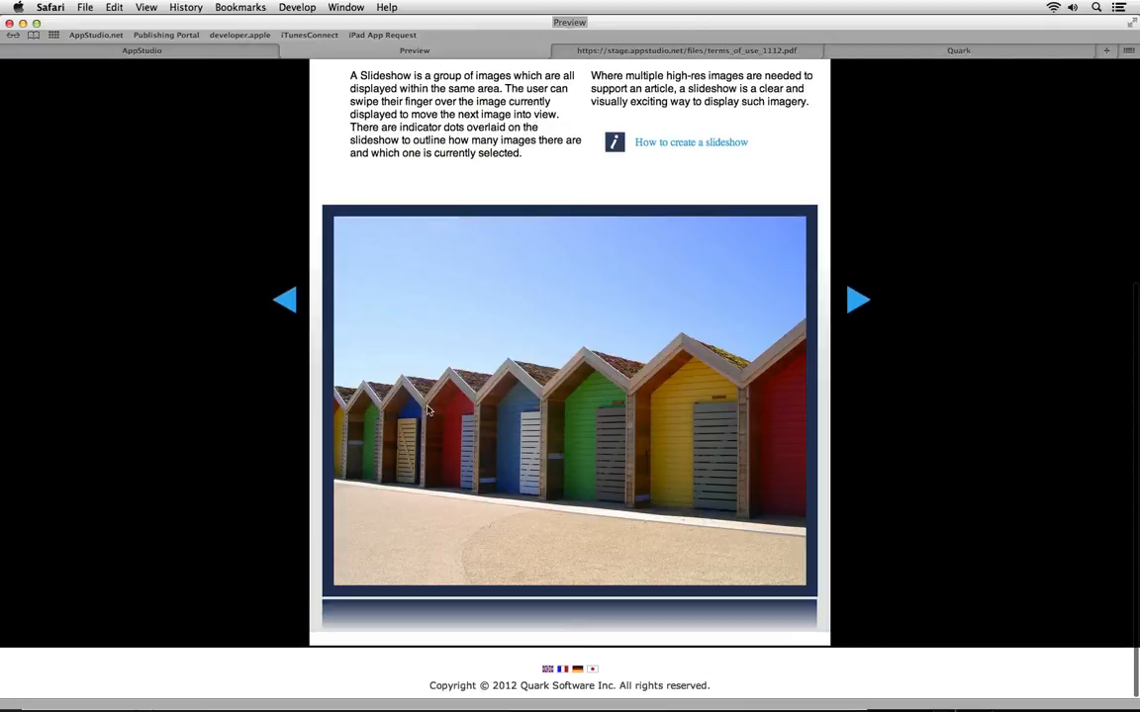
pyautogui.moveTo(501, 425); pyautogui.dragTo(453, 432)
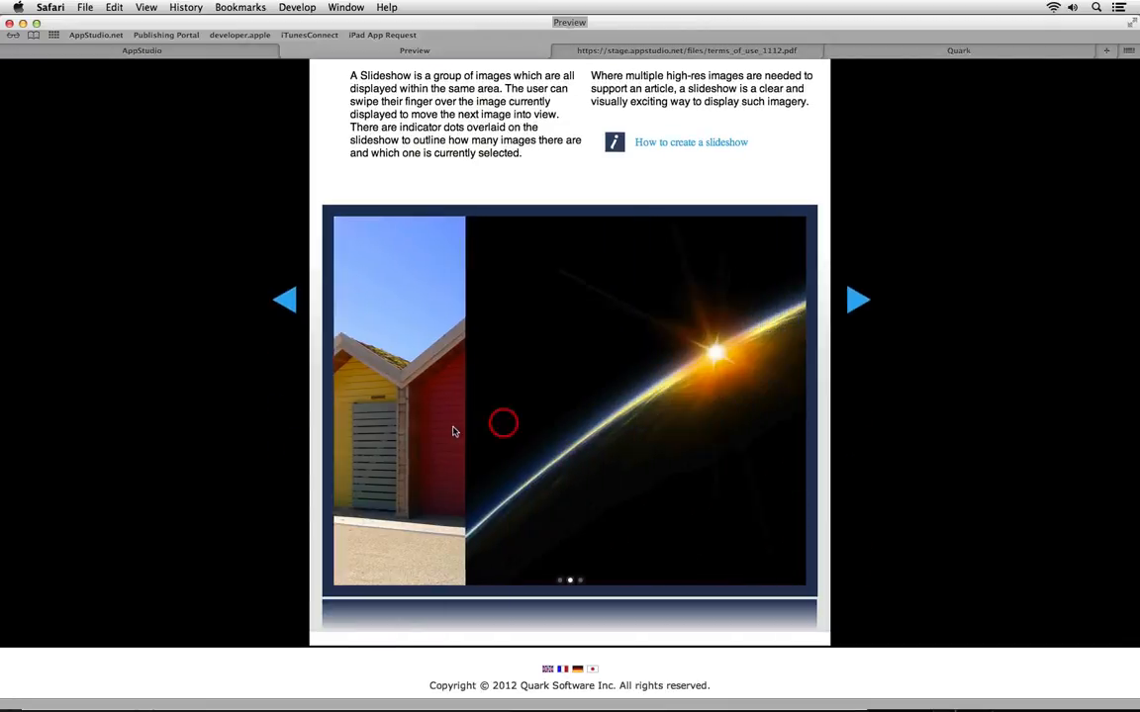
pyautogui.moveTo(644, 385); pyautogui.dragTo(698, 393)
pyautogui.moveTo(484, 396); pyautogui.dragTo(570, 382)
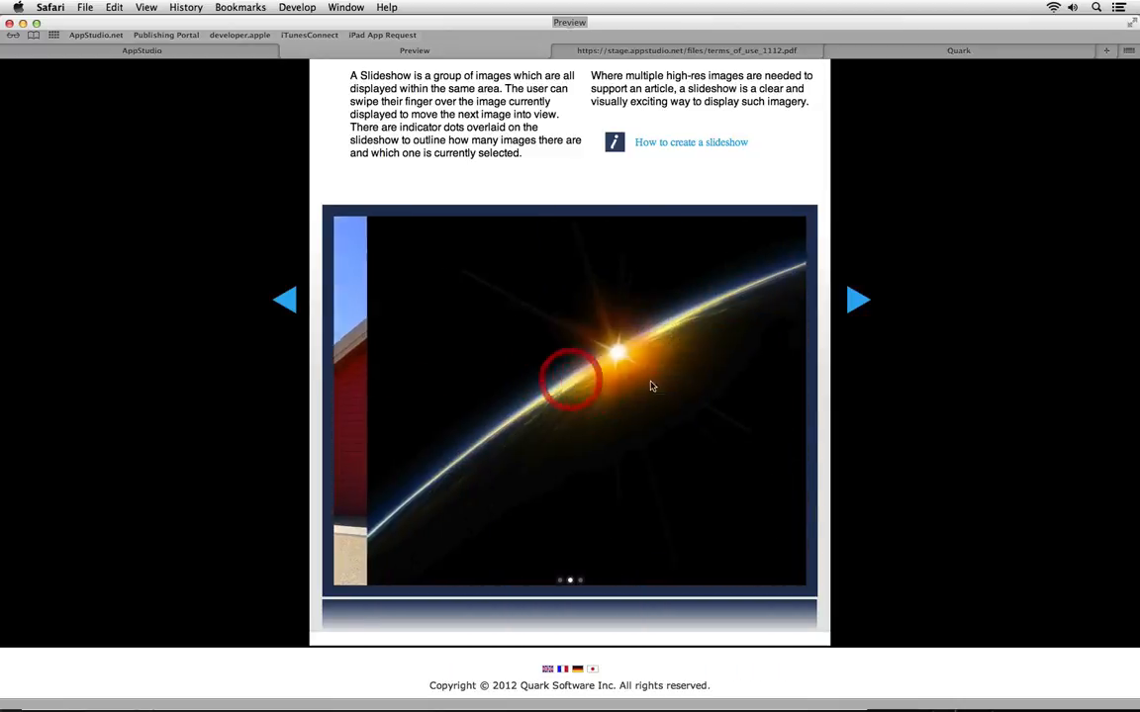
pyautogui.moveTo(653, 384); pyautogui.dragTo(488, 396)
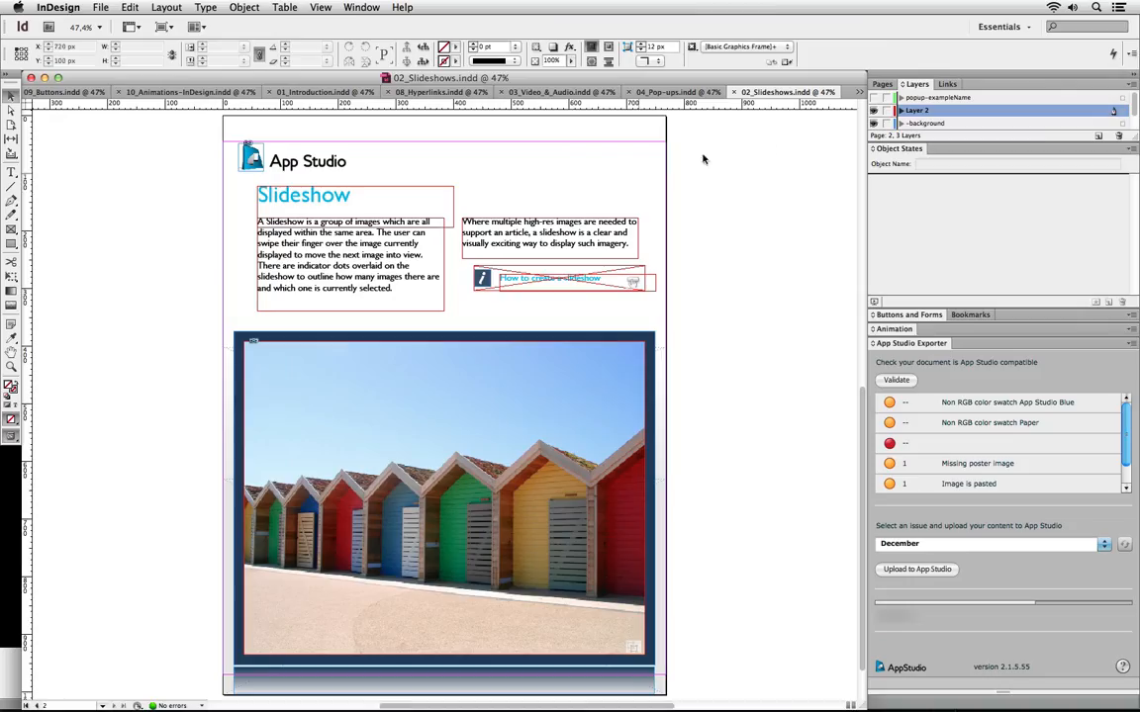
# Switch to 06_Picture_Zoom.indd and select the small button on the car photo with Direct Selection
pyautogui.click(859, 91)
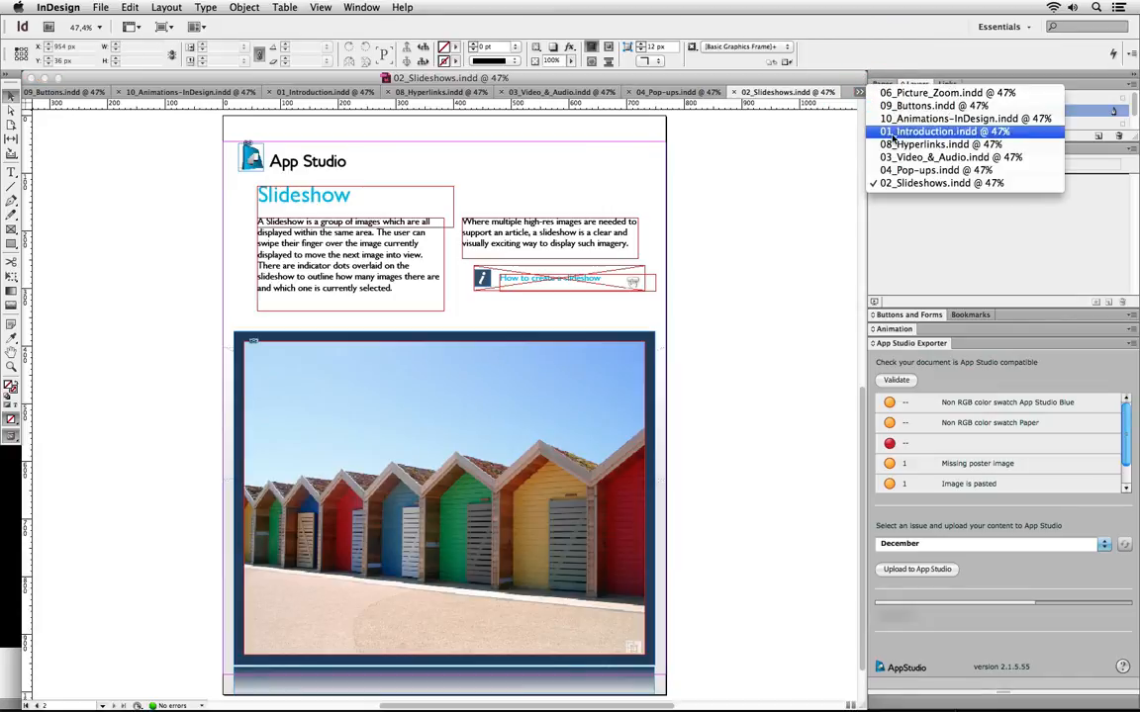
pyautogui.click(920, 93)
pyautogui.click(435, 381)
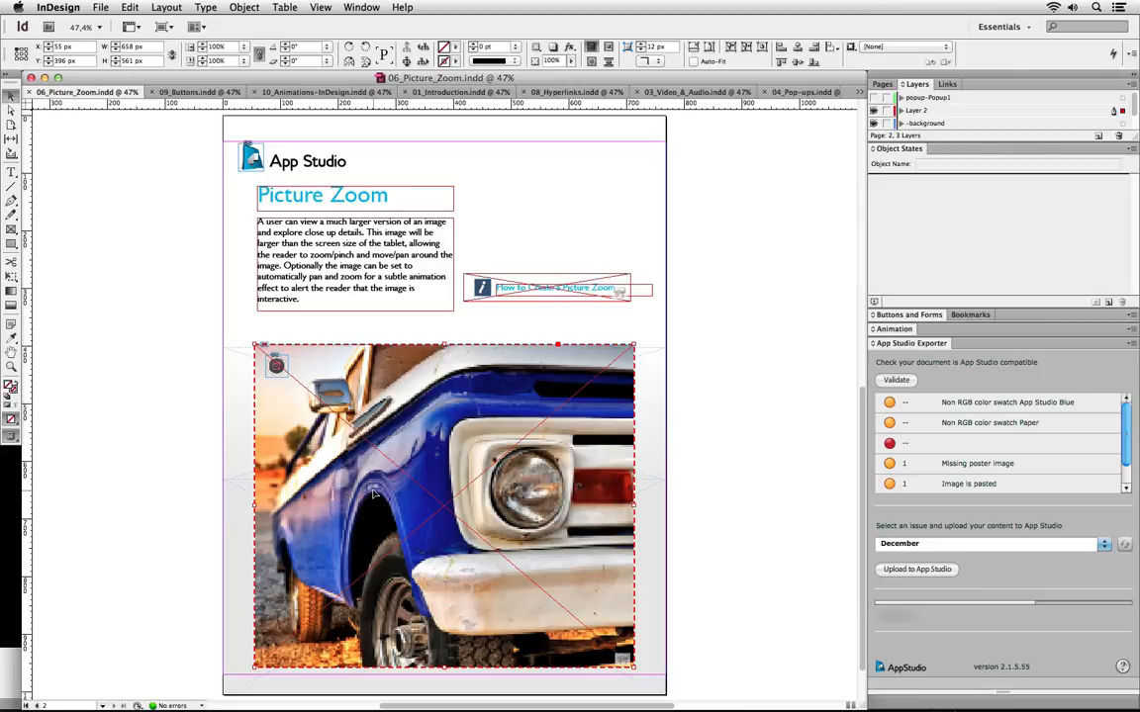
pyautogui.click(11, 111)
pyautogui.click(303, 369)
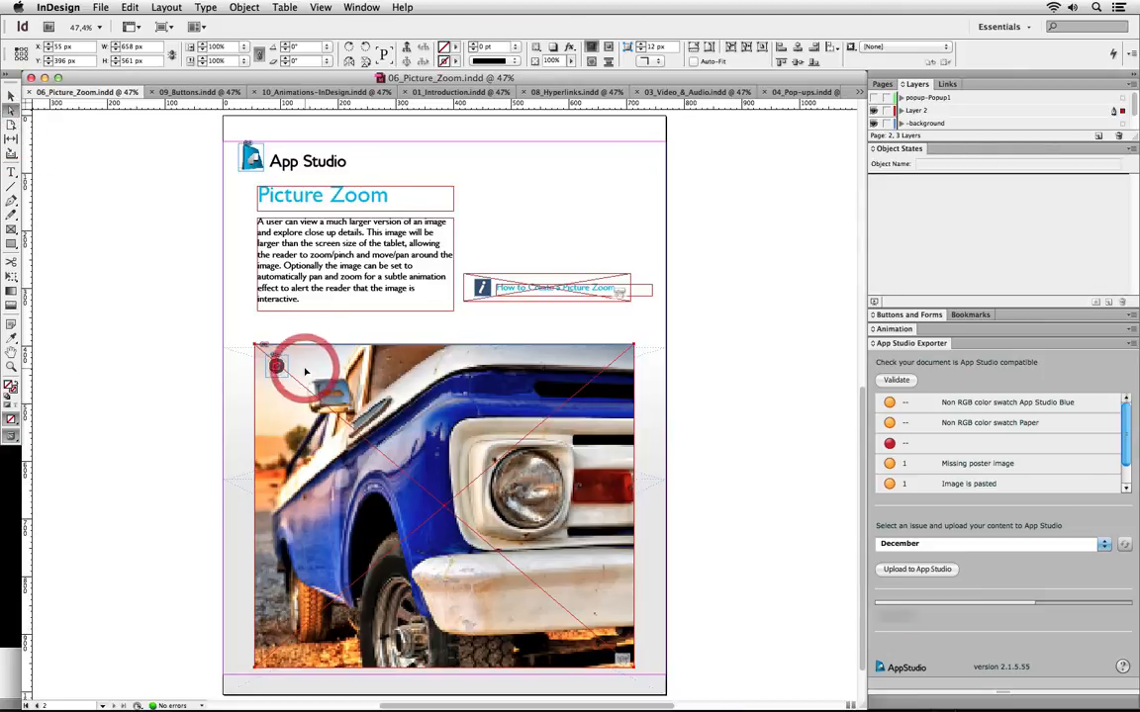
pyautogui.click(294, 443)
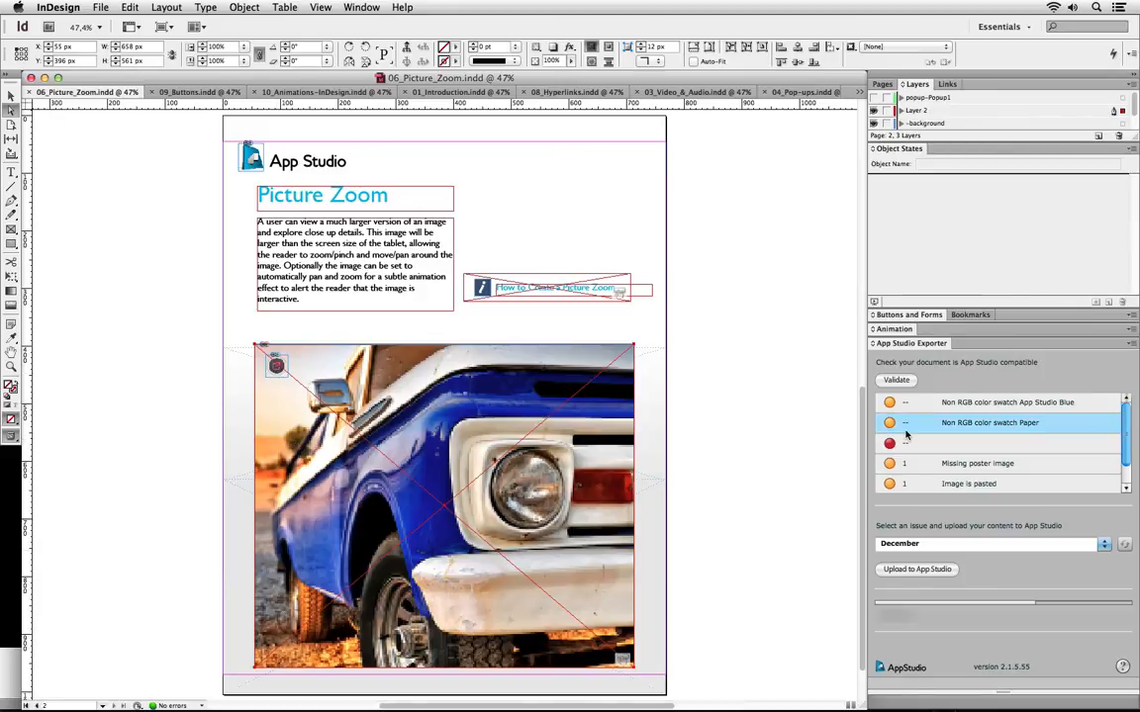
# Check the button's Open File action in Buttons and Forms, then upload the article to December
pyautogui.click(908, 317)
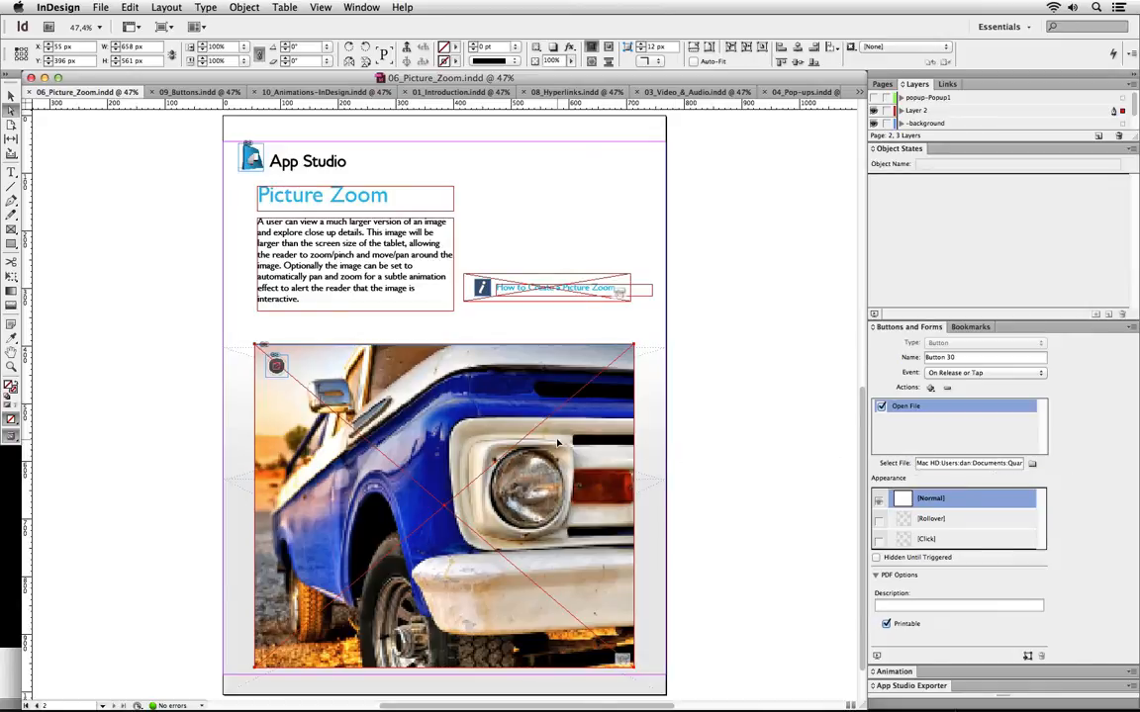
pyautogui.click(910, 686)
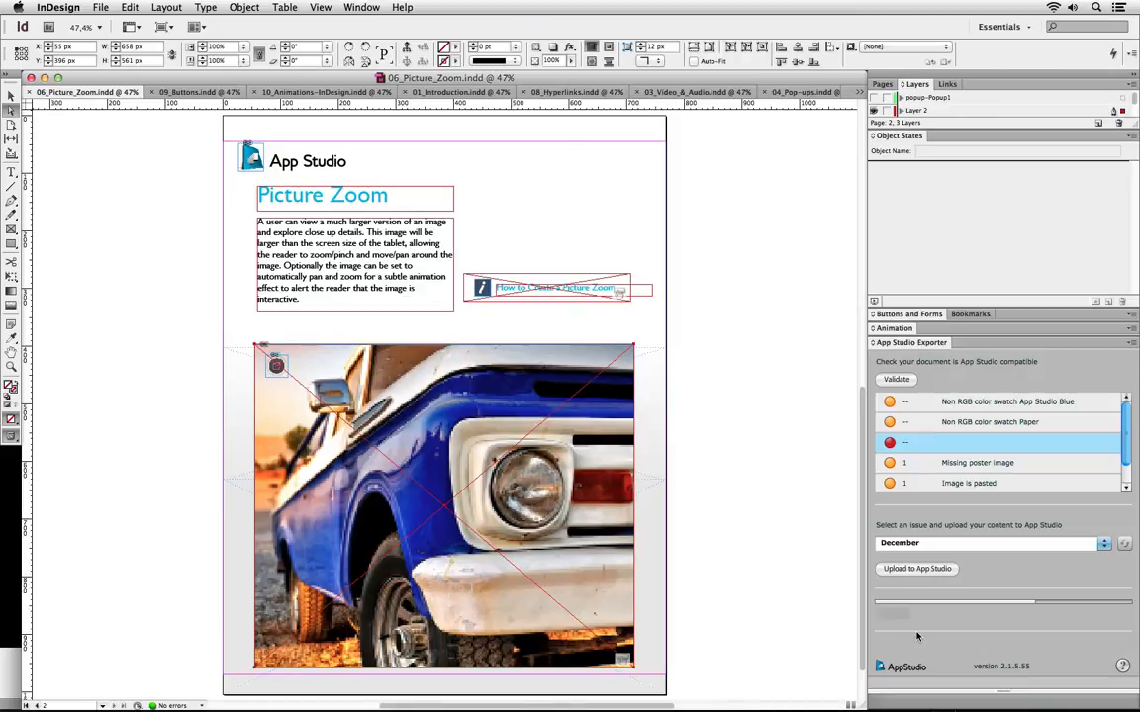
pyautogui.click(915, 569)
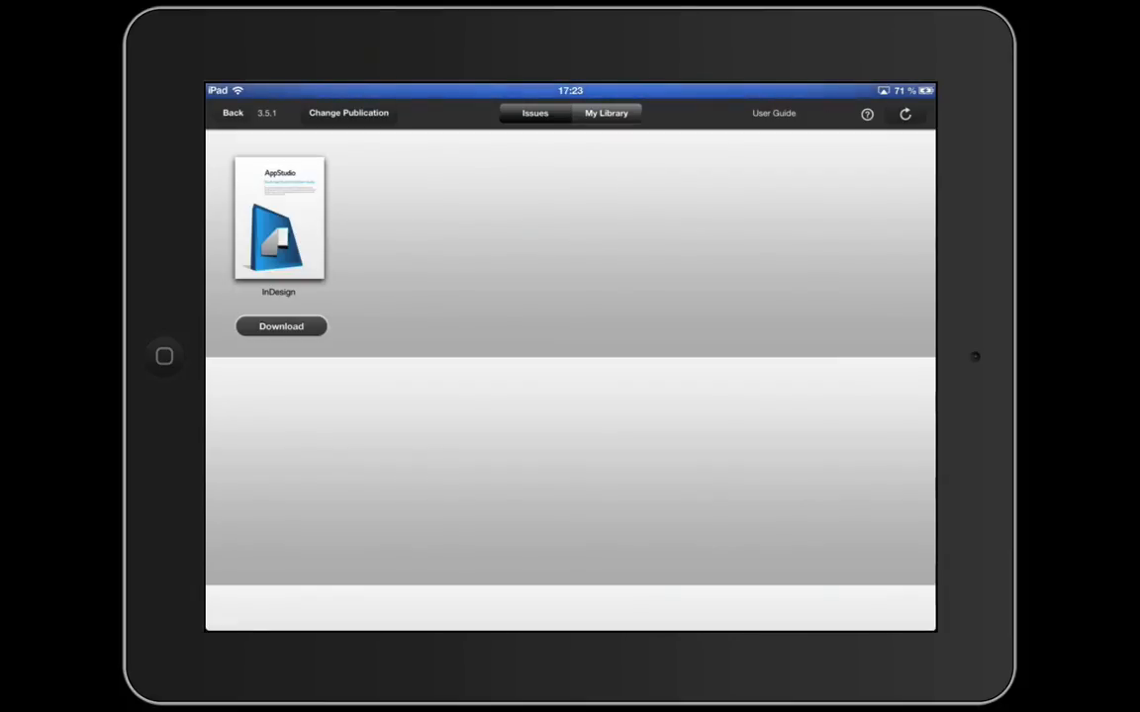
# Log in to the AppStudio account with its e-mail and password, then choose My Publication
pyautogui.click(348, 112)
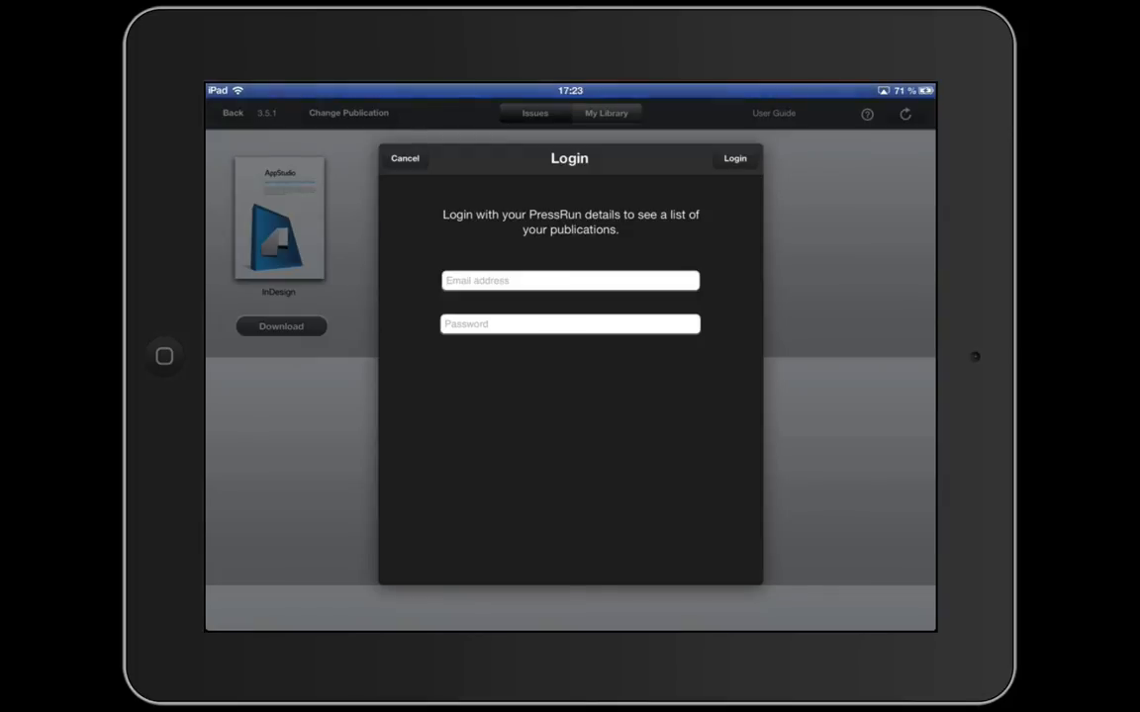
pyautogui.click(570, 280)
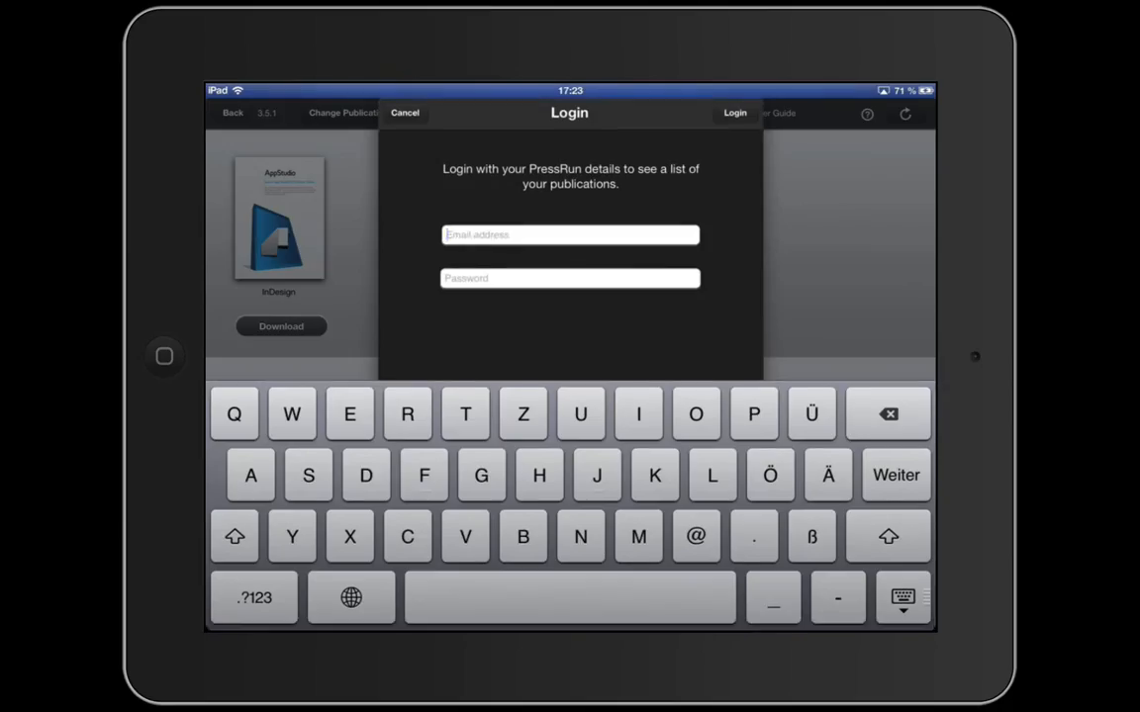
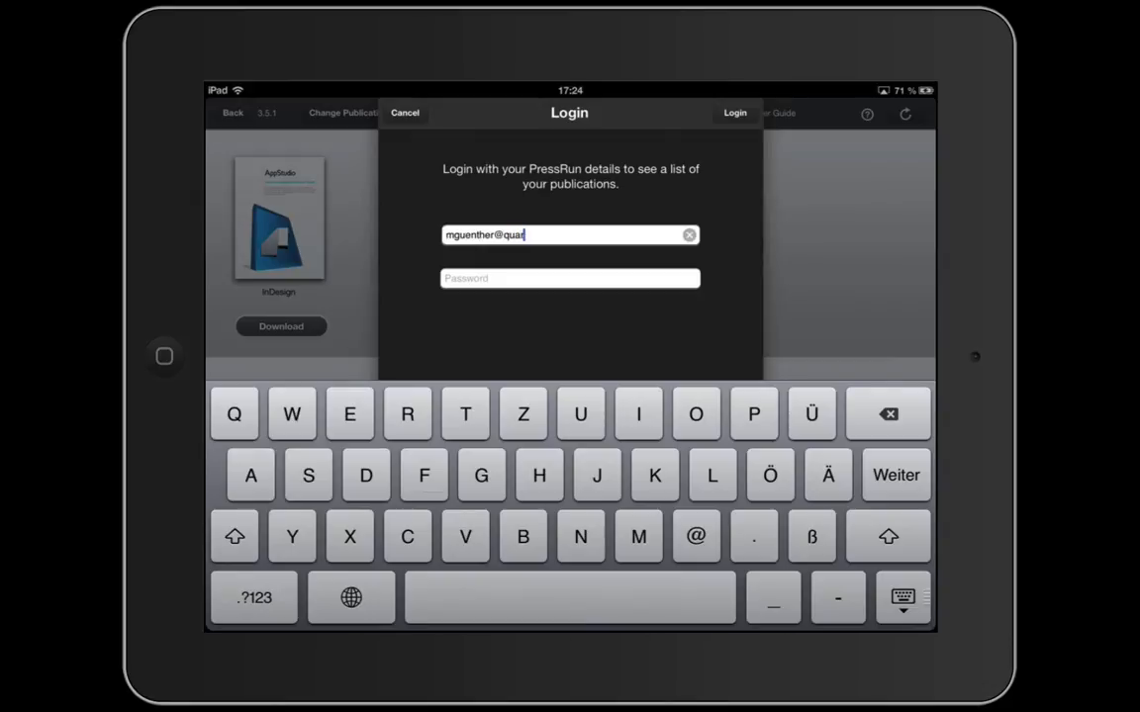
pyautogui.press('Return')
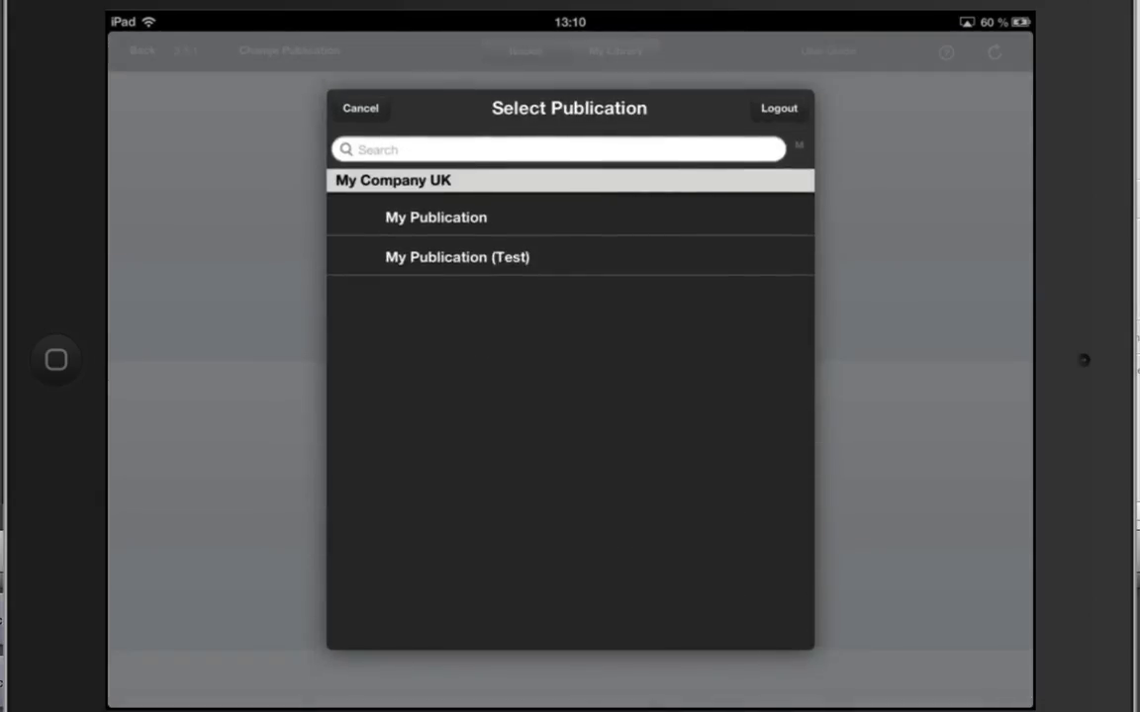
pyautogui.click(436, 216)
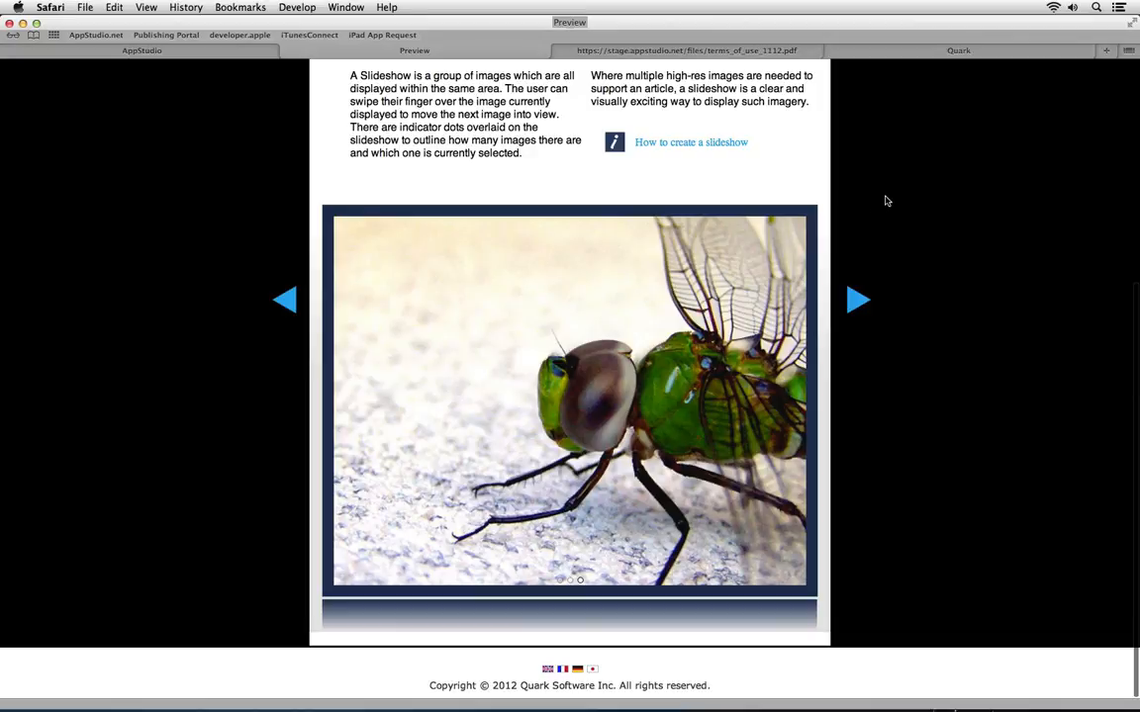
# Deploy the December issue for testing and bring up its Reflection mirror on the iPad
pyautogui.scroll(5, 887, 201)
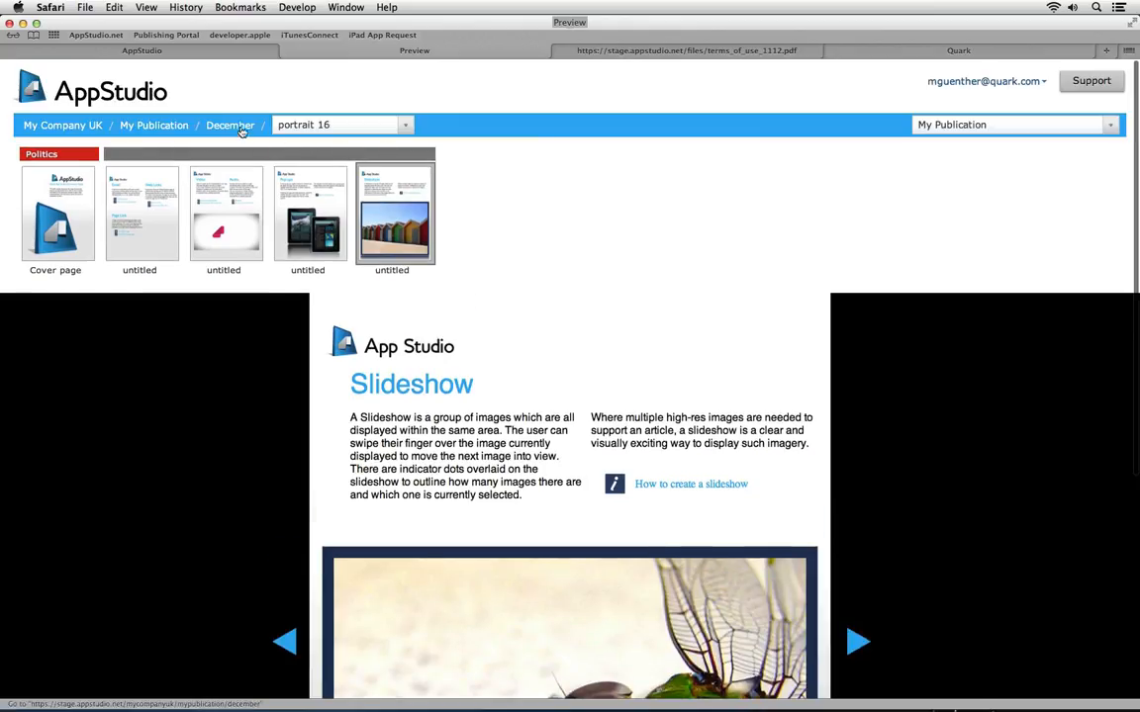
pyautogui.click(222, 126)
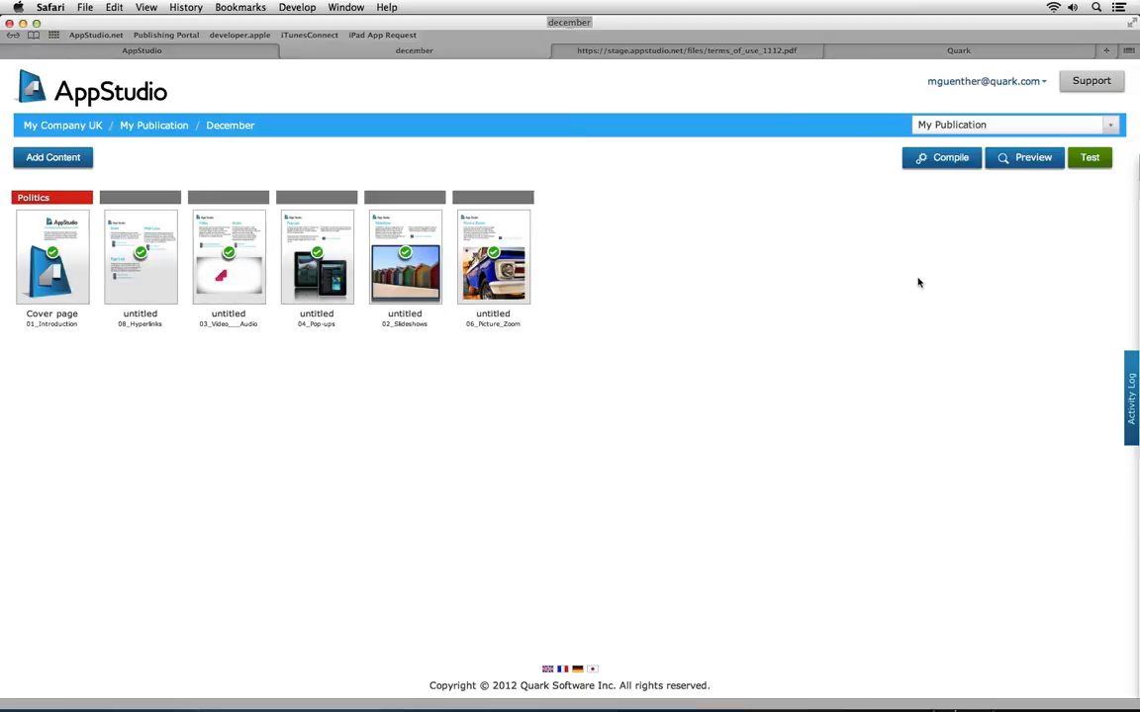
pyautogui.click(1090, 159)
pyautogui.press('super+Tab')
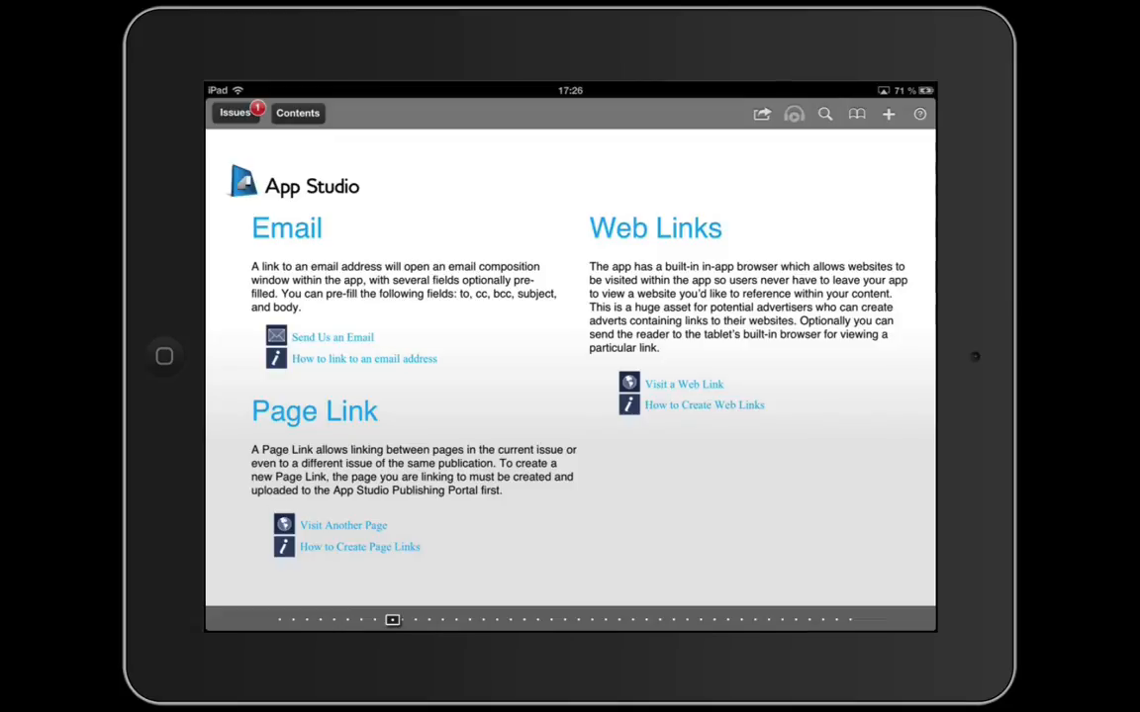
# Skip ahead to the Picture Zoom page and open the full-screen truck photo
pyautogui.moveTo(392, 619); pyautogui.dragTo(687, 619)
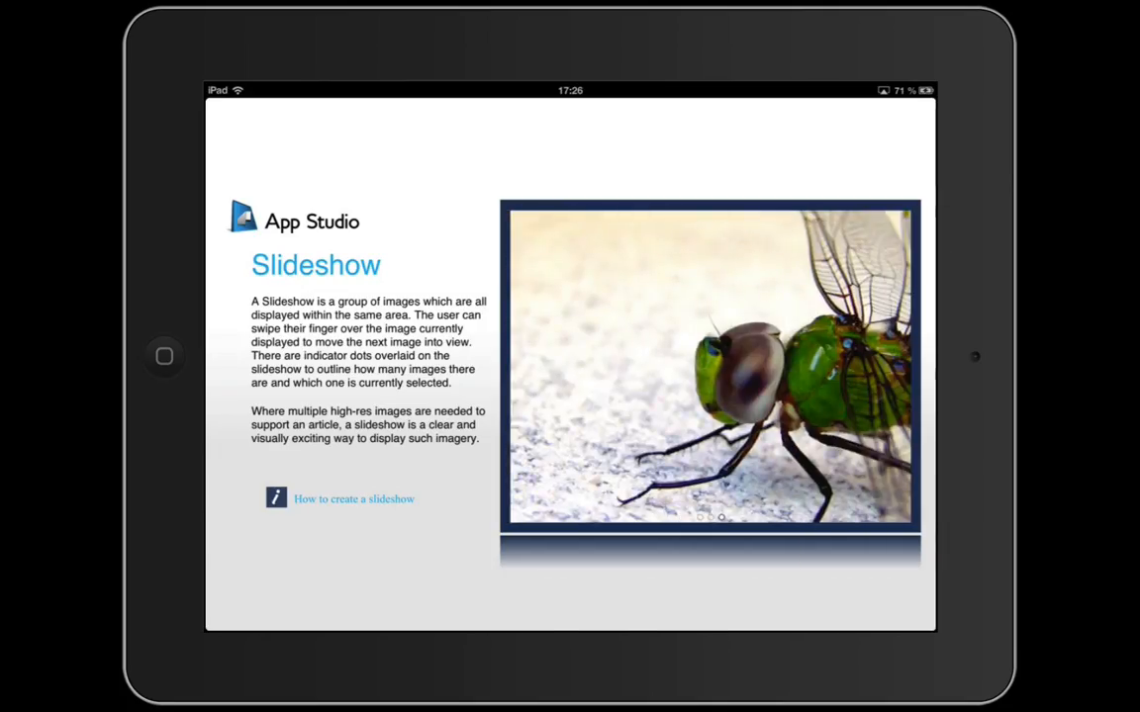
pyautogui.hscroll(3, 569, 364)
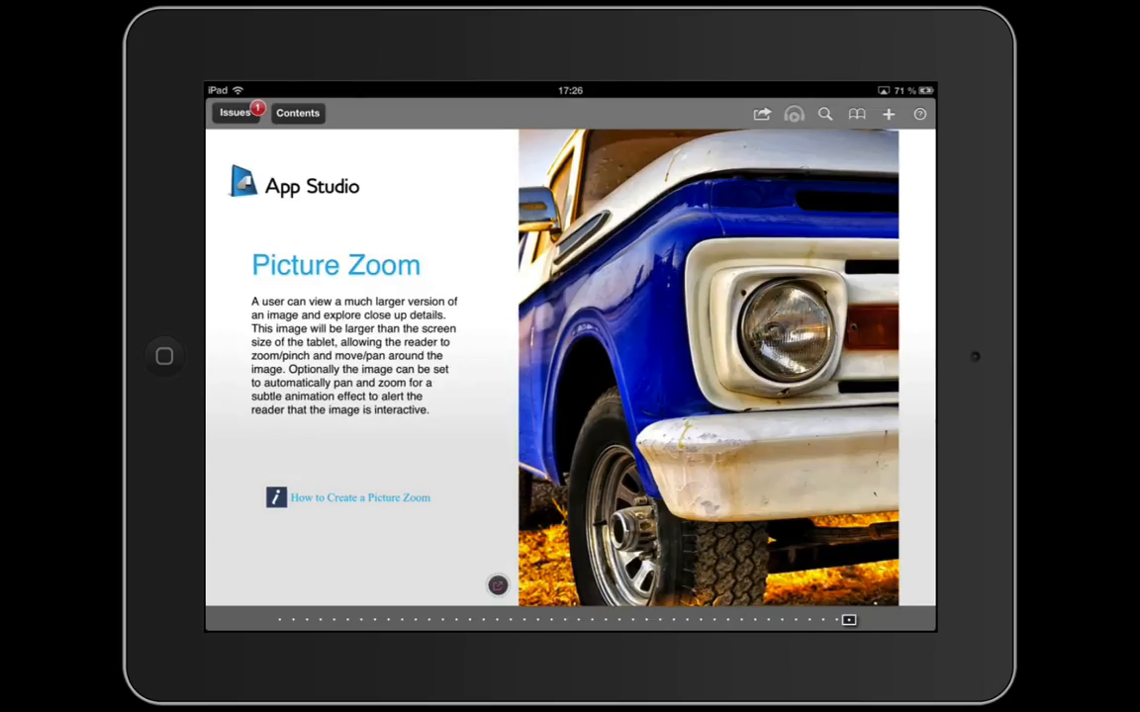
pyautogui.click(708, 366)
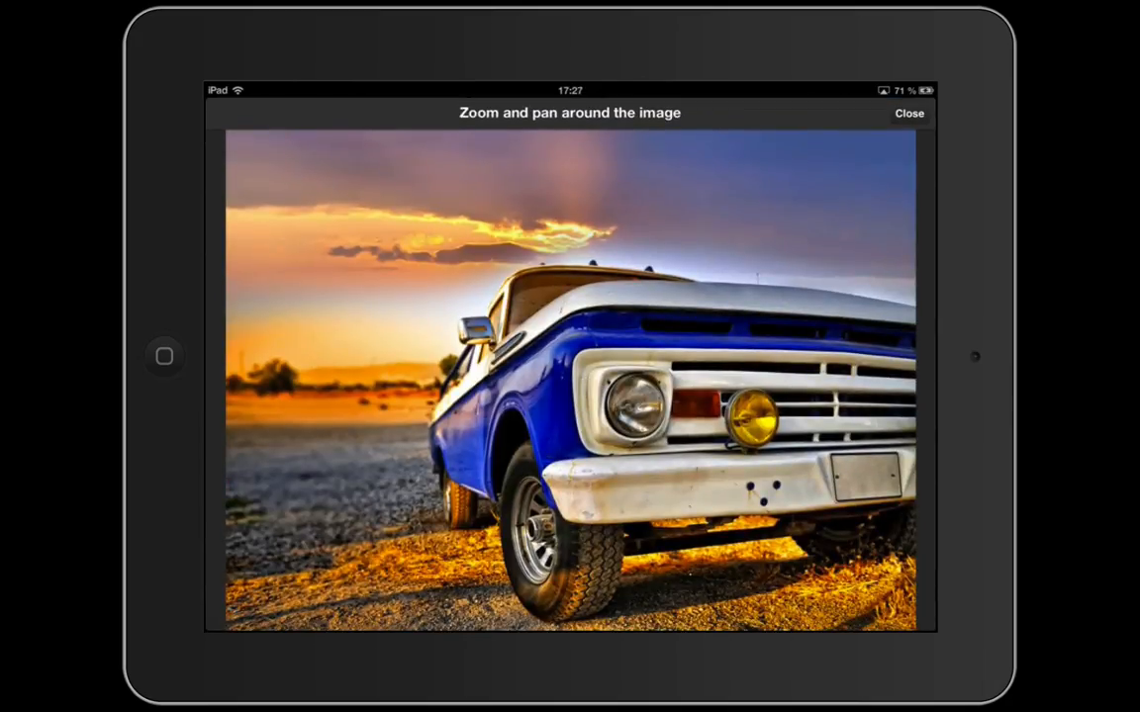
# Zoom and pan around the truck photo in the zoom view
pyautogui.scroll(5, 634, 405)
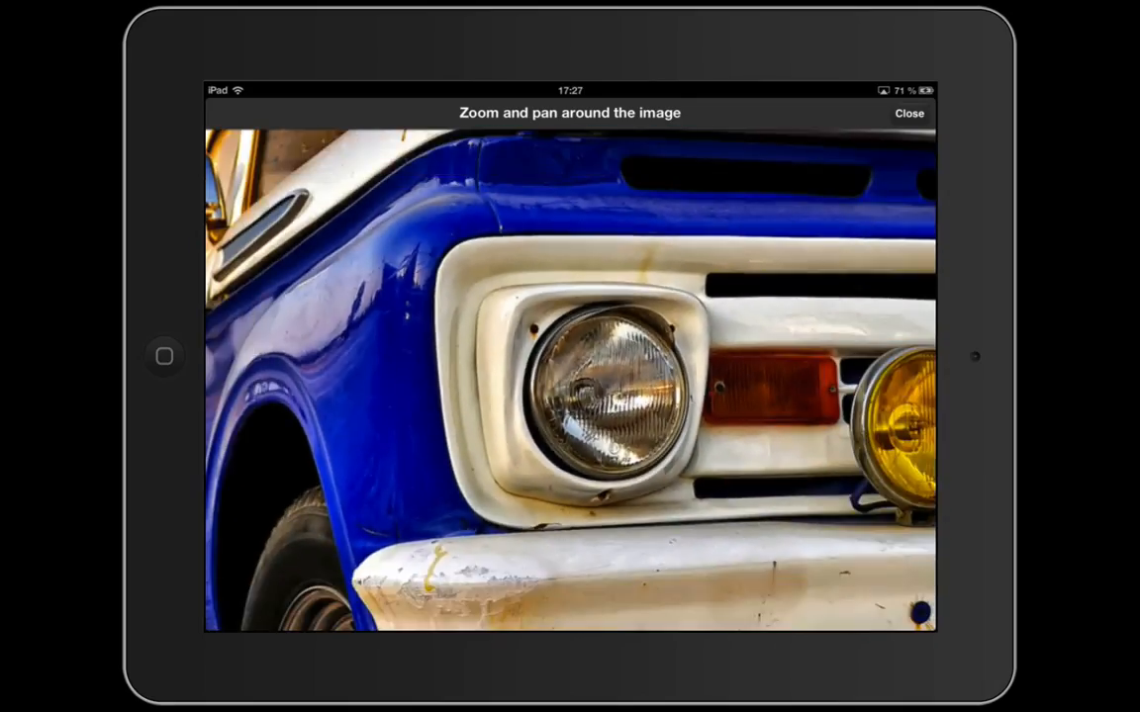
pyautogui.hscroll(4, 570, 380)
pyautogui.hscroll(-4, 570, 380)
pyautogui.scroll(5, 570, 380)
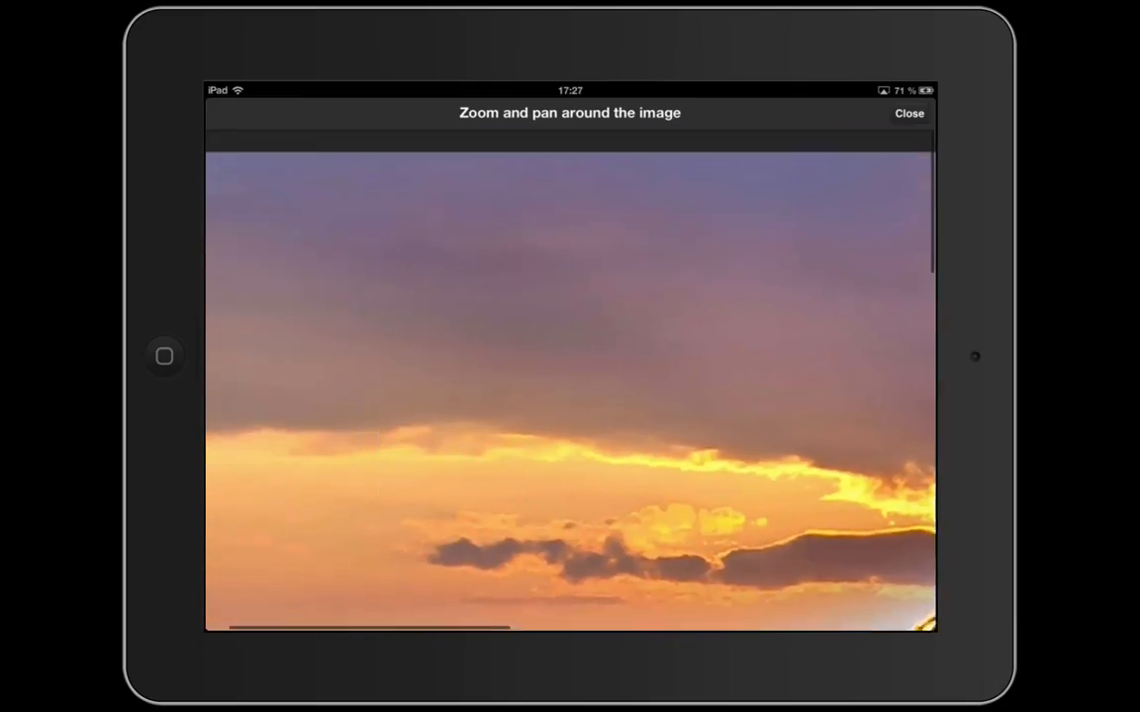
pyautogui.scroll(-5, 570, 380)
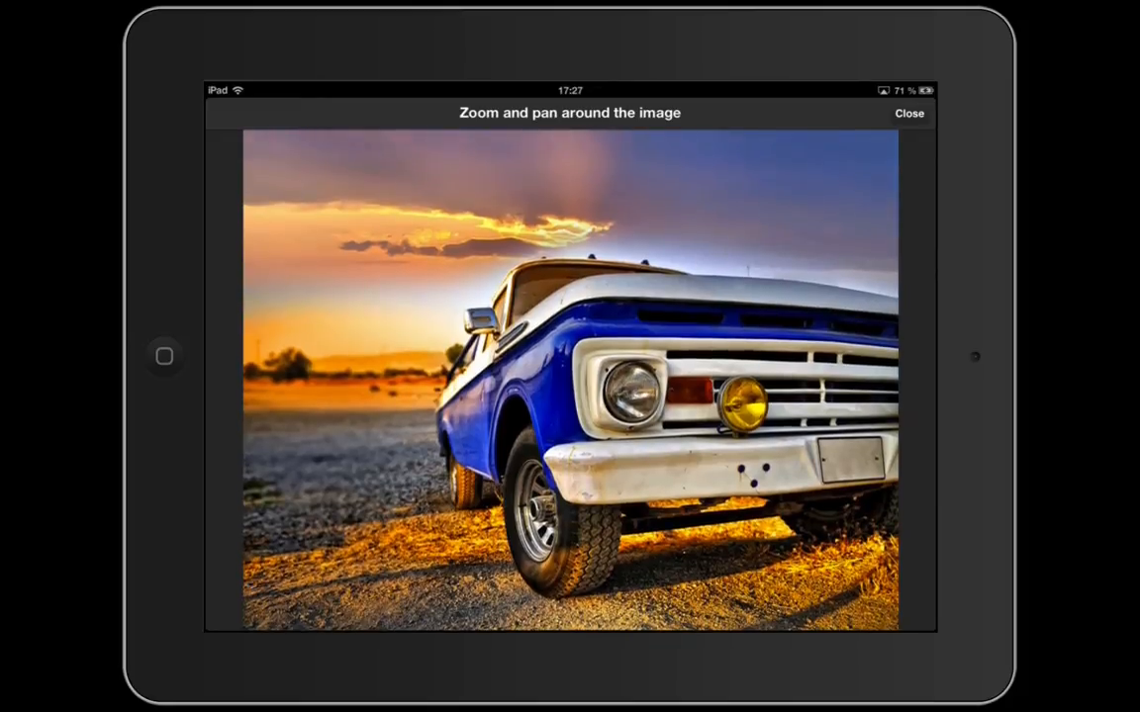
pyautogui.scroll(5, 504, 423)
pyautogui.hscroll(-3, 570, 380)
pyautogui.scroll(3, 570, 380)
pyautogui.scroll(-6, 570, 380)
pyautogui.hscroll(5, 570, 380)
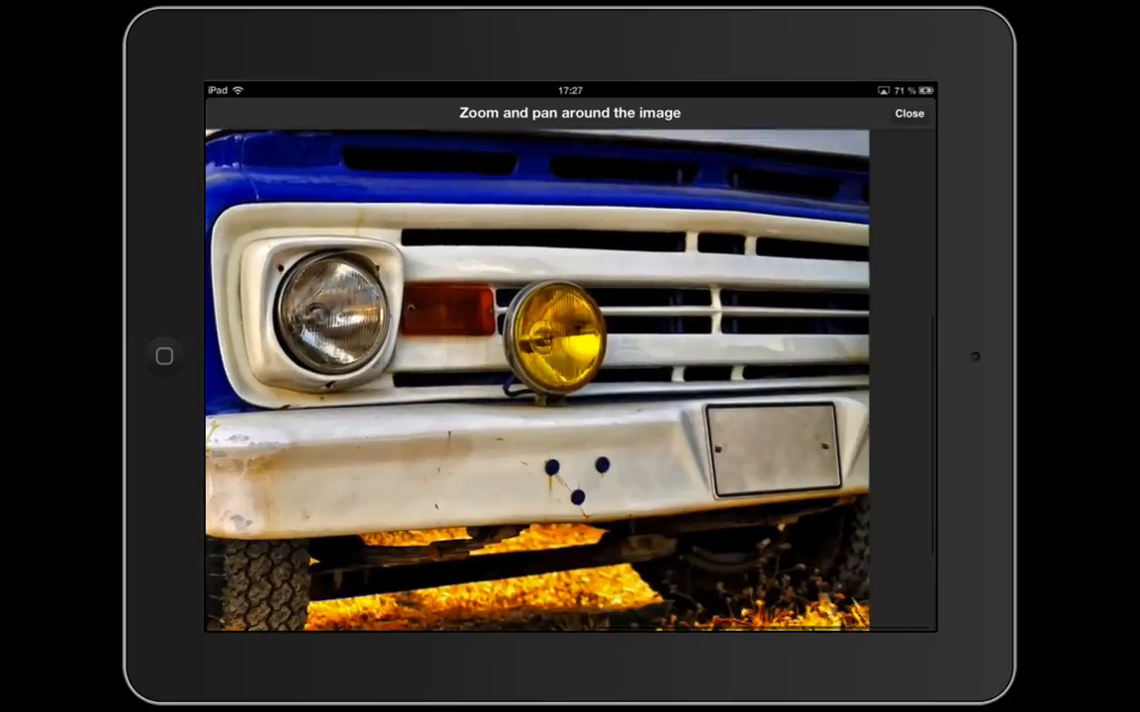
pyautogui.hscroll(-5, 570, 380)
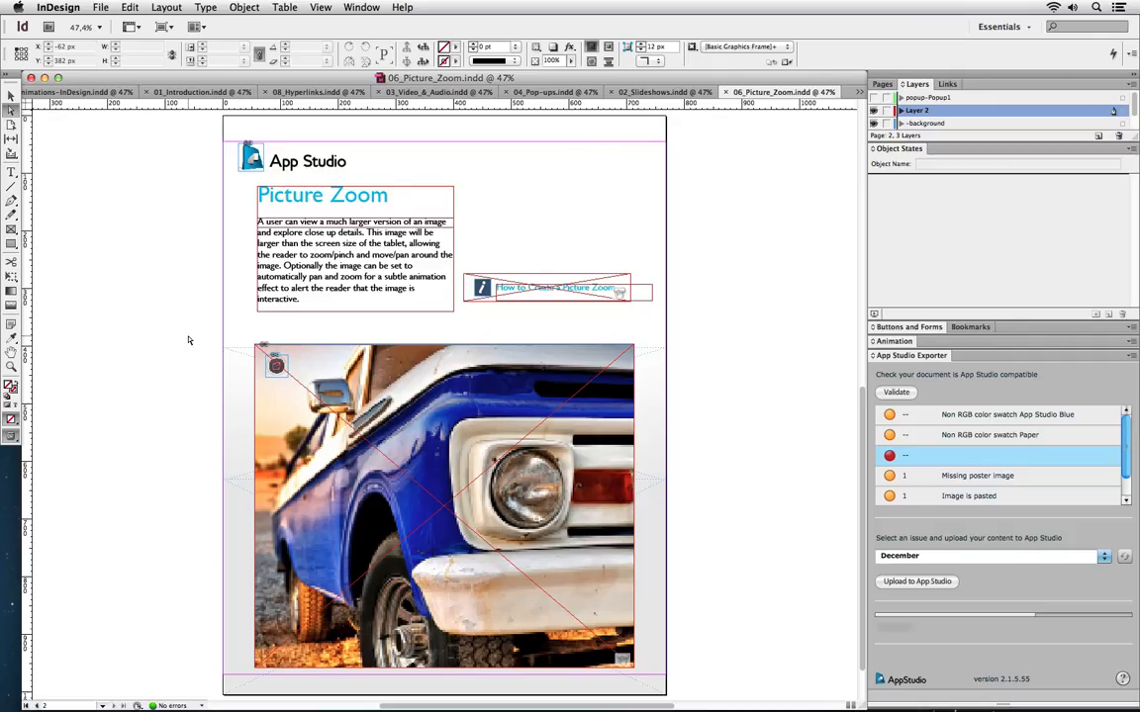
# Switch to 01_Introduction.indd and select the AppStudio logo with the Animation panel showing
pyautogui.click(859, 92)
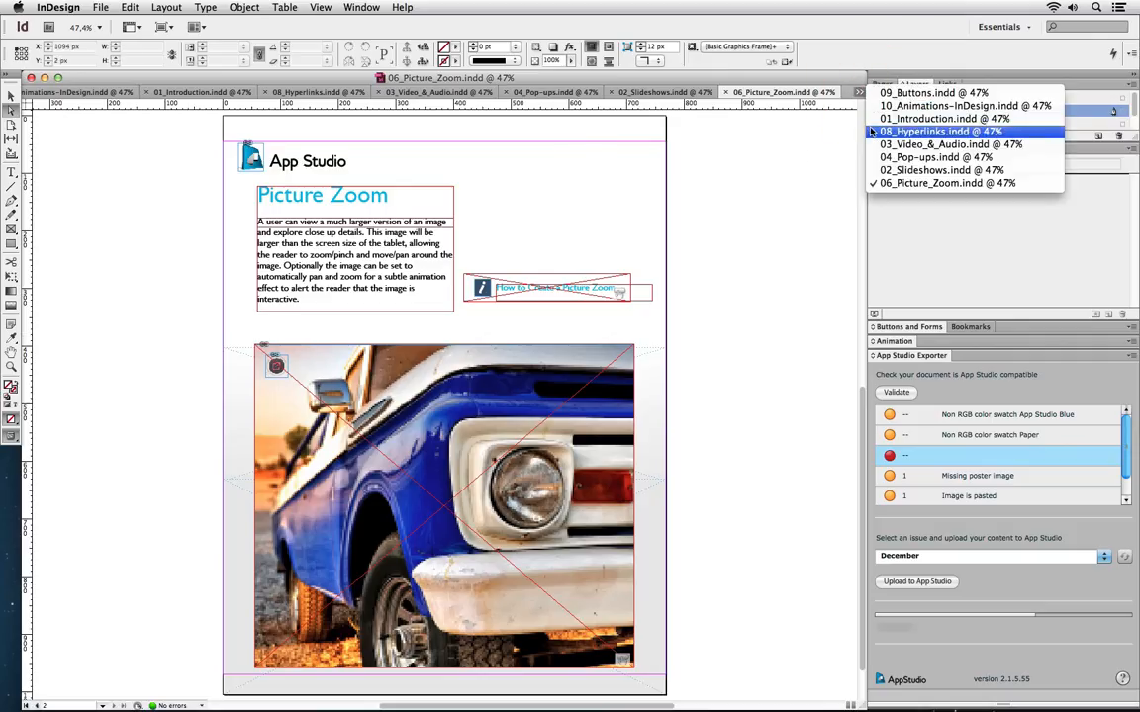
pyautogui.click(947, 118)
pyautogui.click(433, 193)
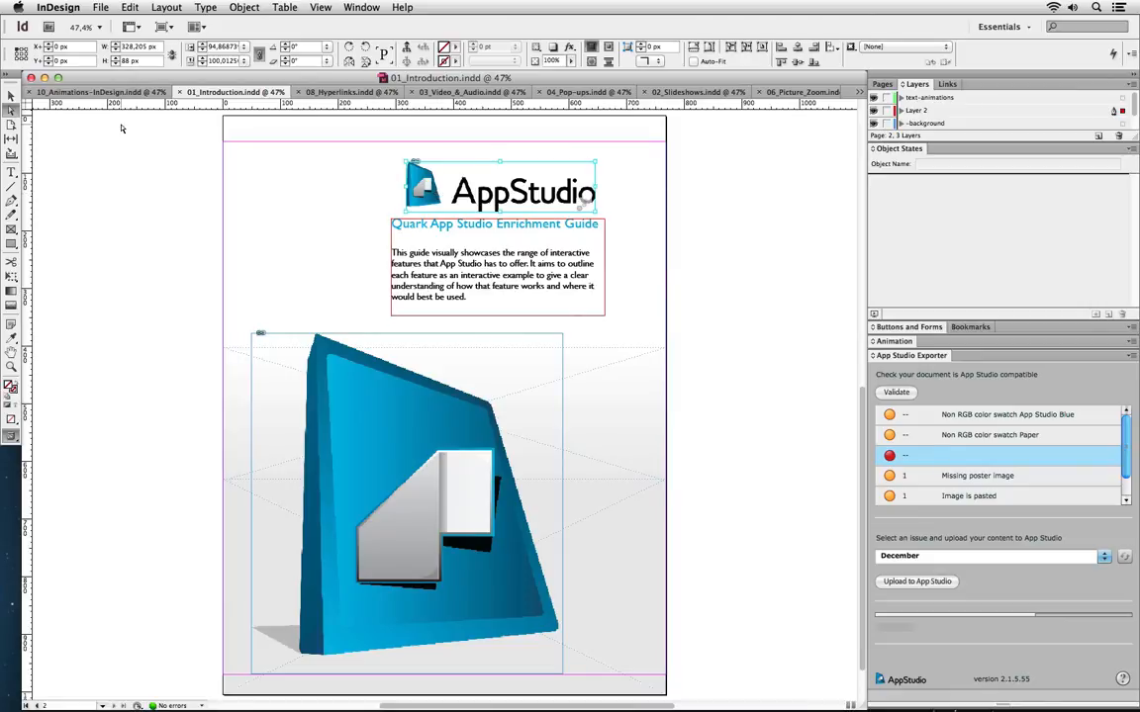
pyautogui.click(11, 94)
pyautogui.click(455, 186)
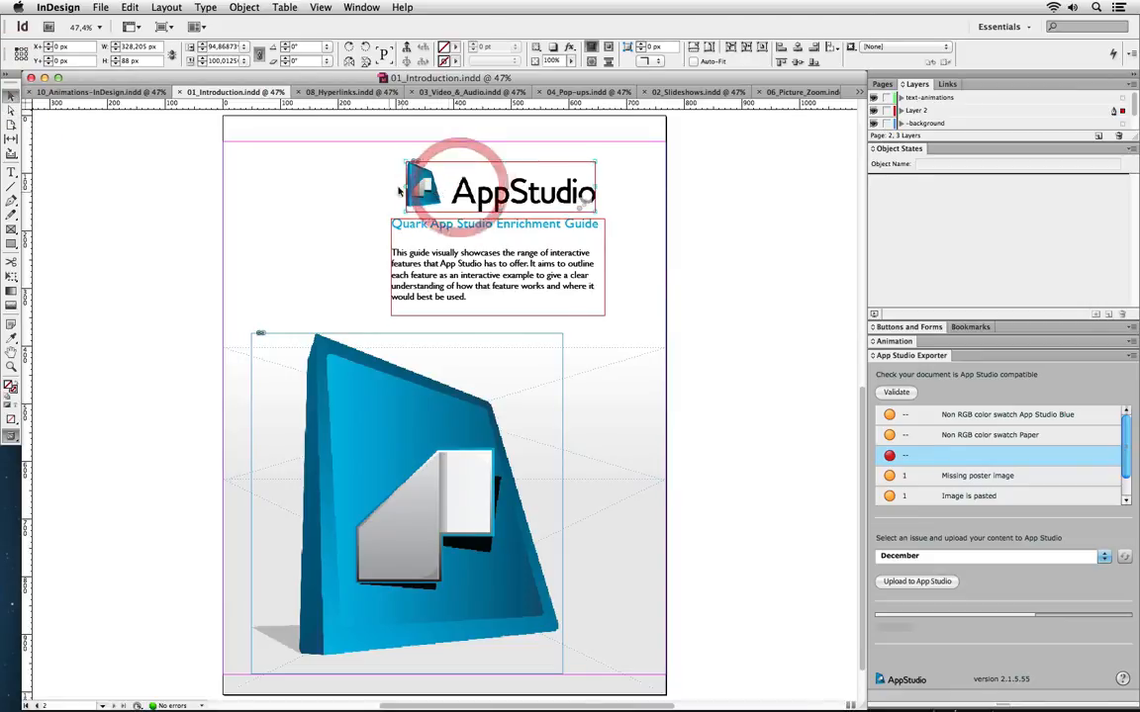
pyautogui.click(902, 343)
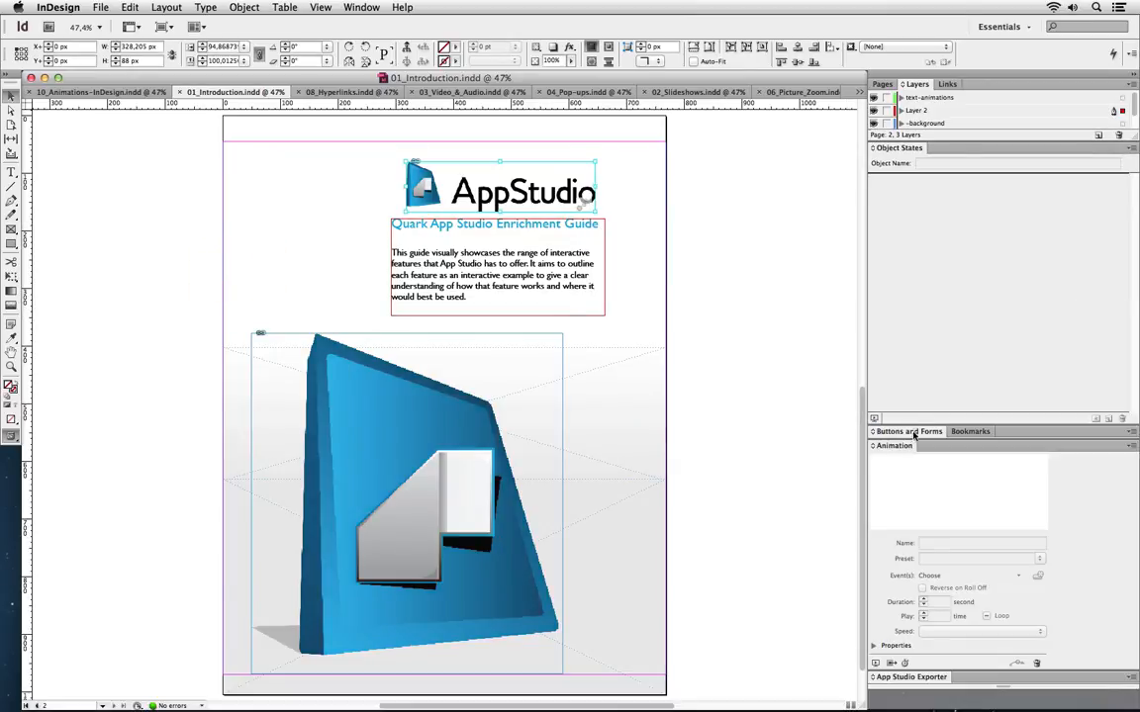
pyautogui.click(658, 327)
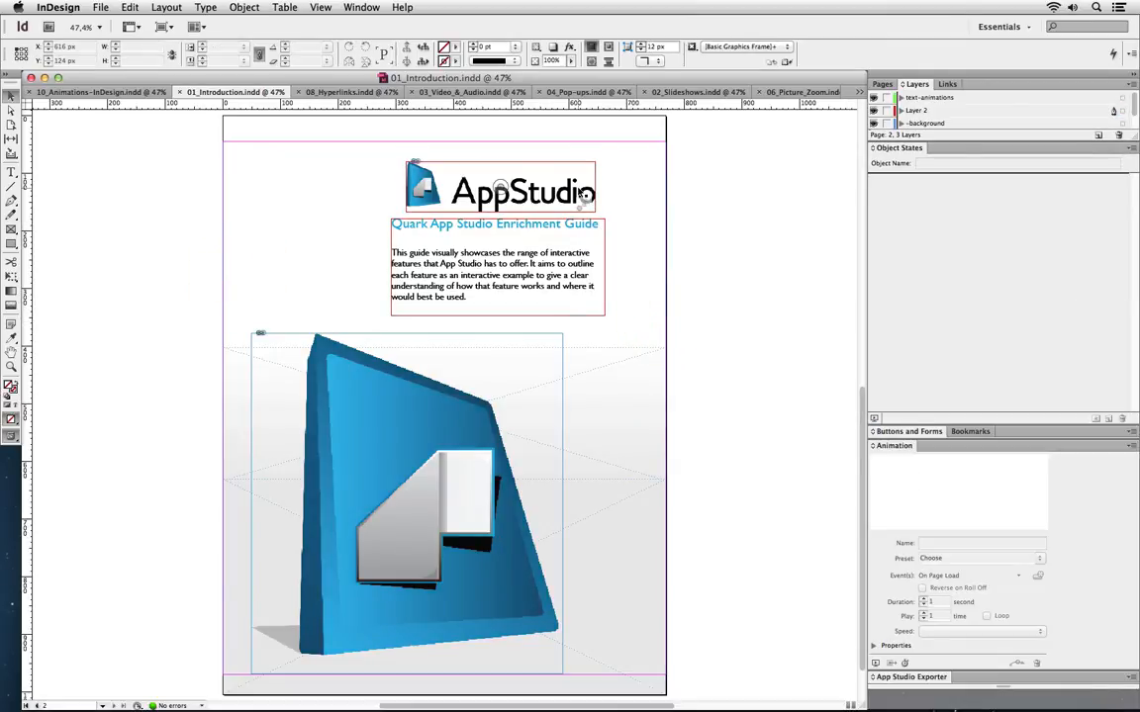
pyautogui.click(522, 172)
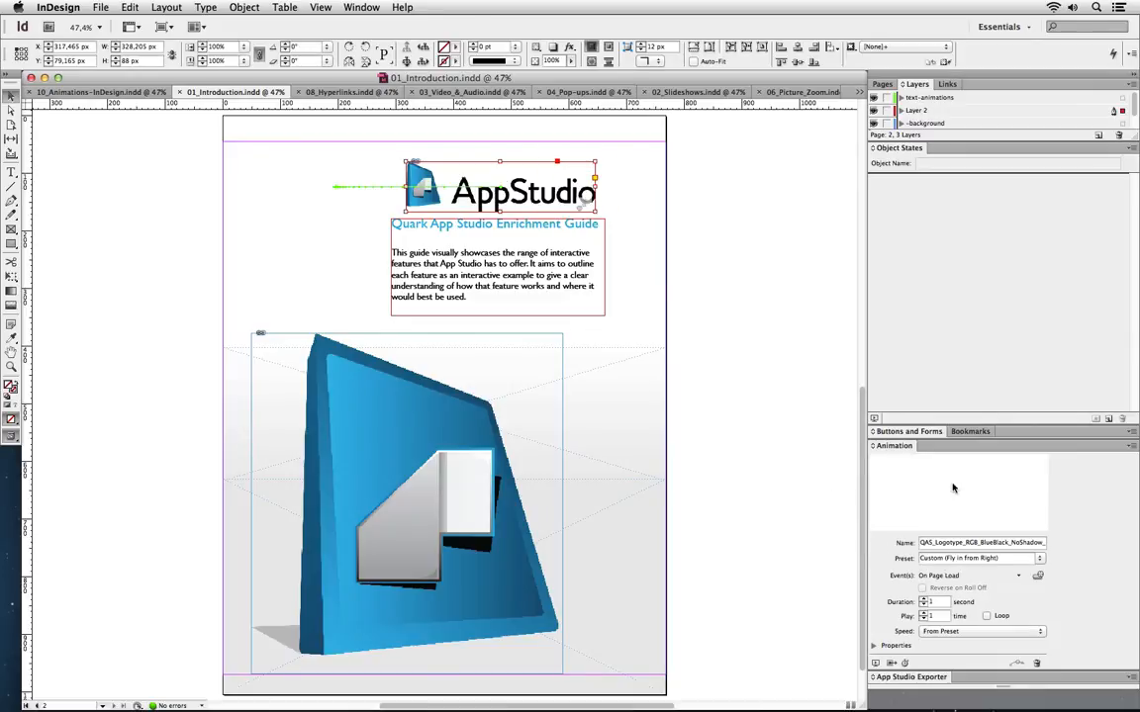
# Float the Animation panel over the page and browse presets, keeping Custom (Fly in from Right)
pyautogui.moveTo(875, 446); pyautogui.dragTo(81, 264)
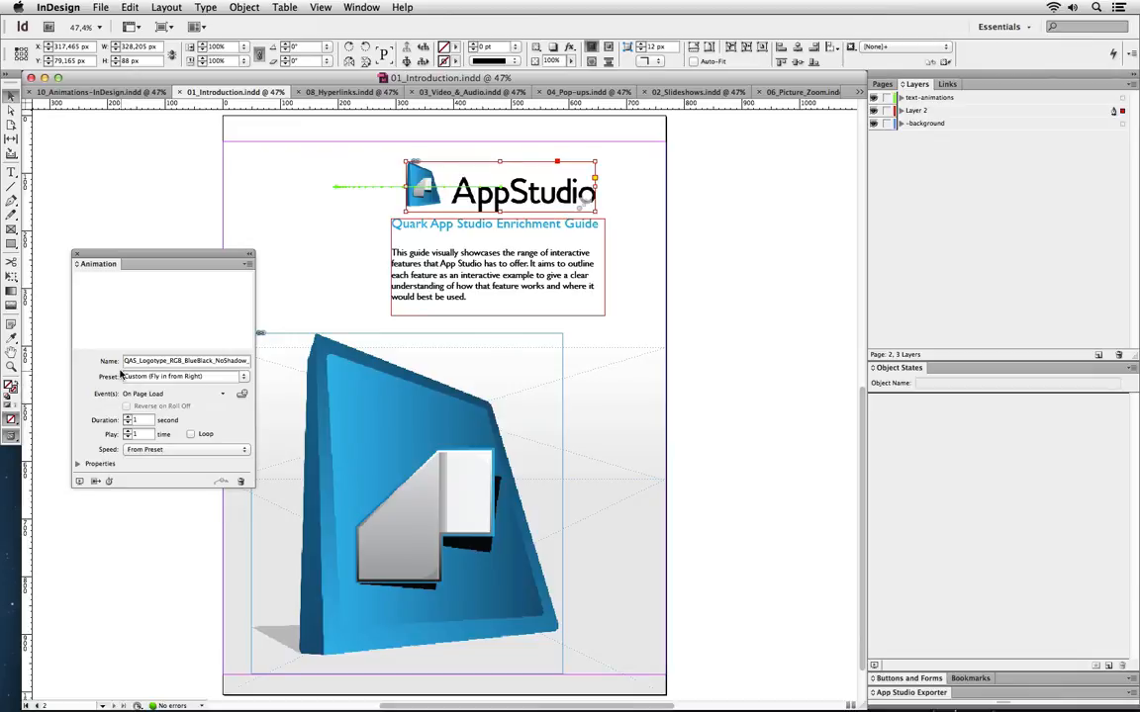
pyautogui.click(244, 380)
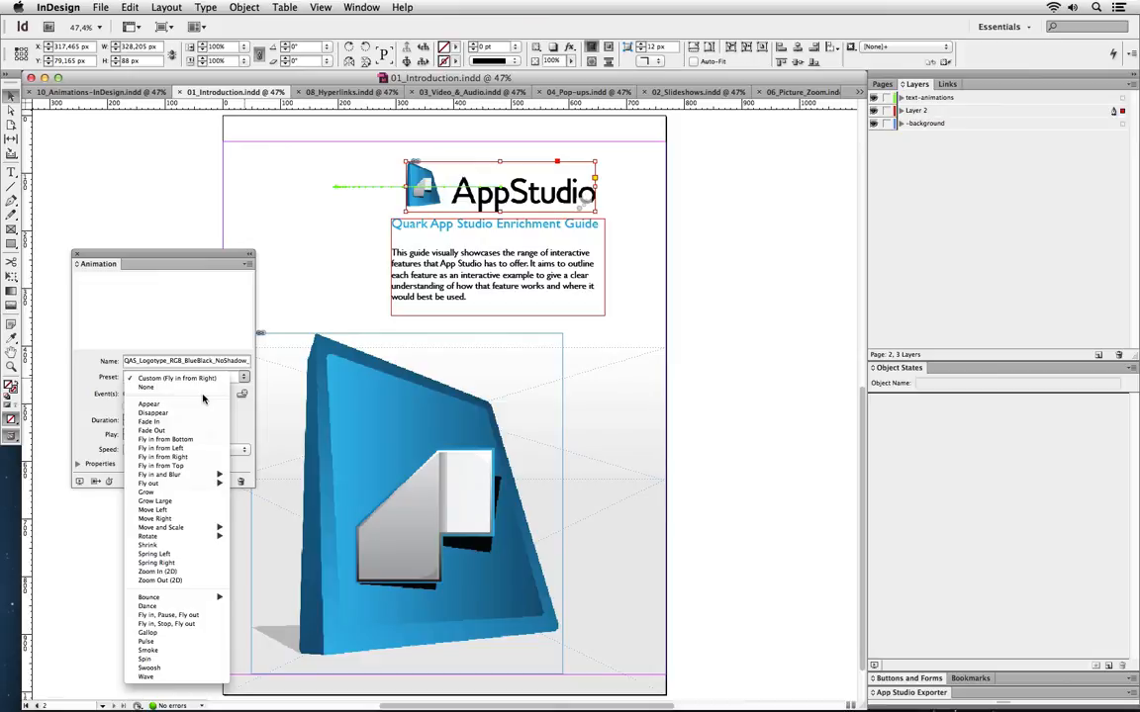
pyautogui.click(214, 247)
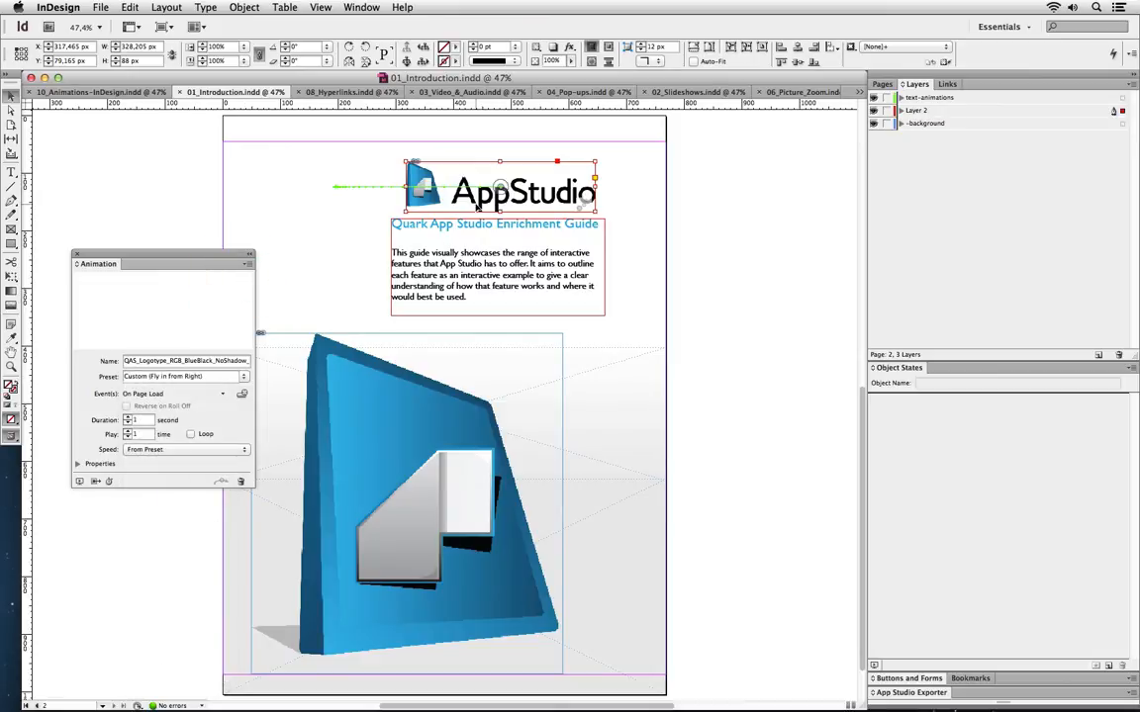